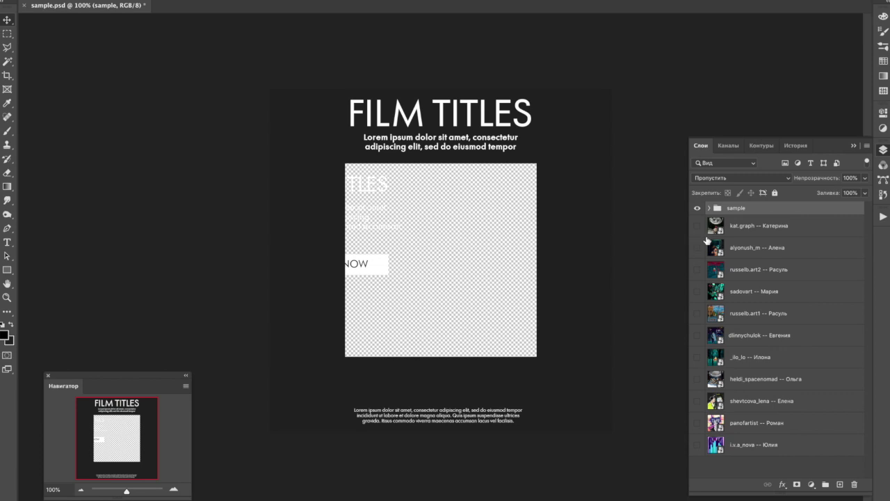
Expand the sample group and preview its v layout alone and its h layout alone.
left_click(708, 208)
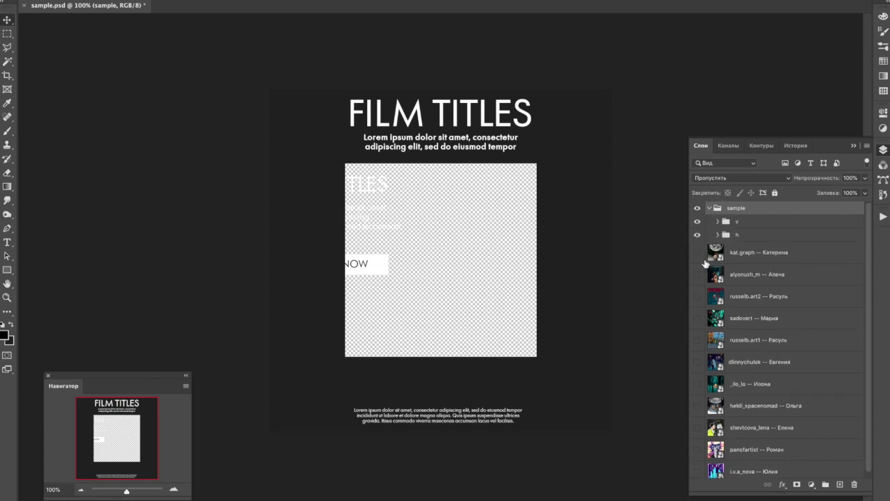
left_click(753, 223)
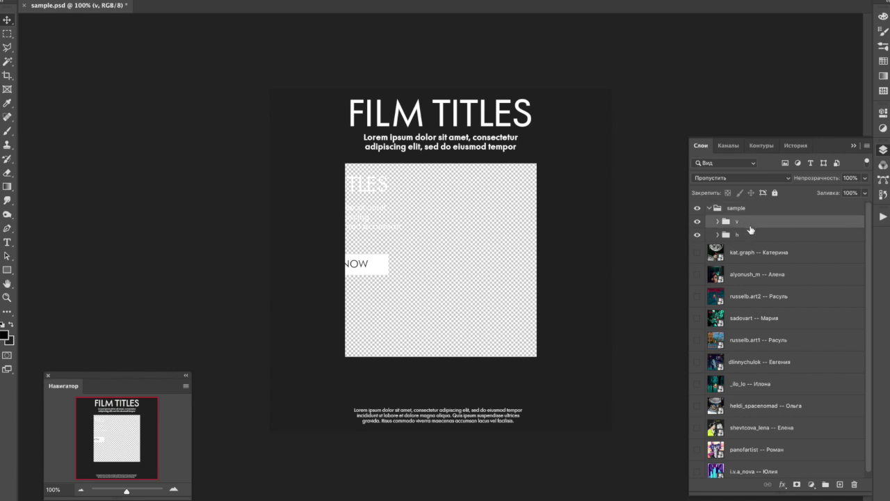
left_click(697, 234)
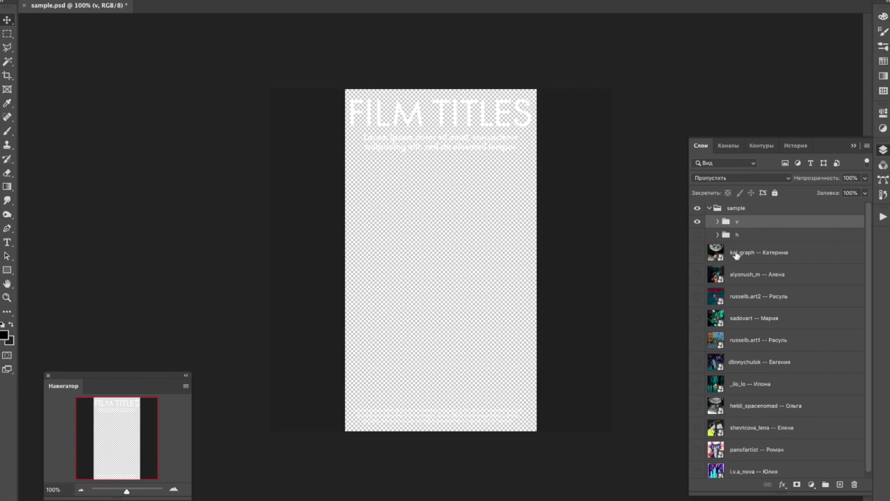
left_click(697, 223)
left_click(698, 234)
left_click(772, 236)
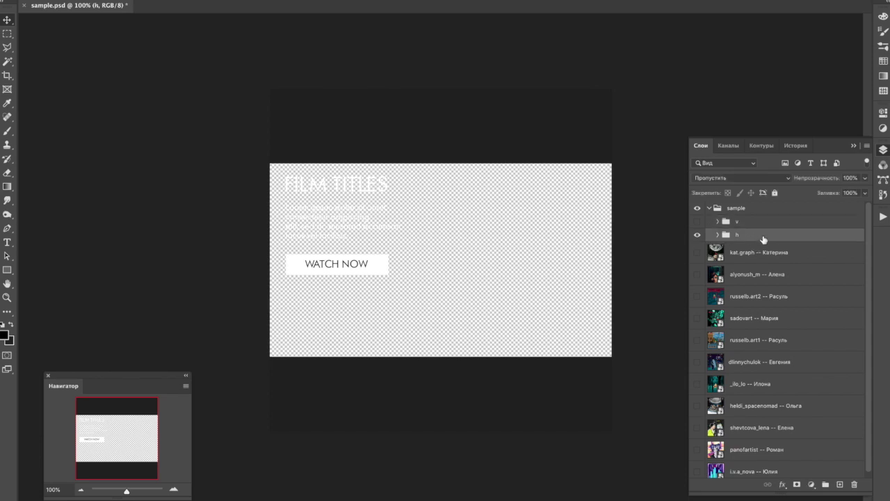
Compare the layouts again by switching the visible group to v and back to h.
left_click(698, 234)
left_click(697, 222)
left_click(758, 222)
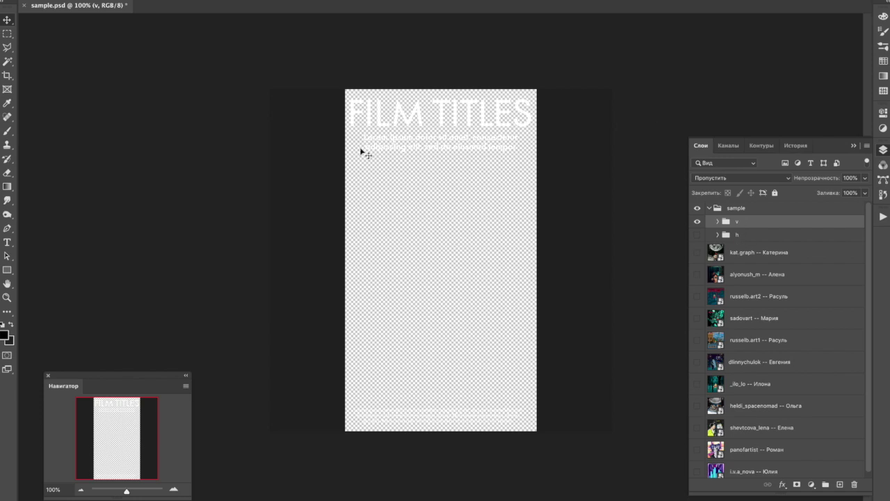
left_click(698, 221)
left_click(697, 235)
left_click(754, 237)
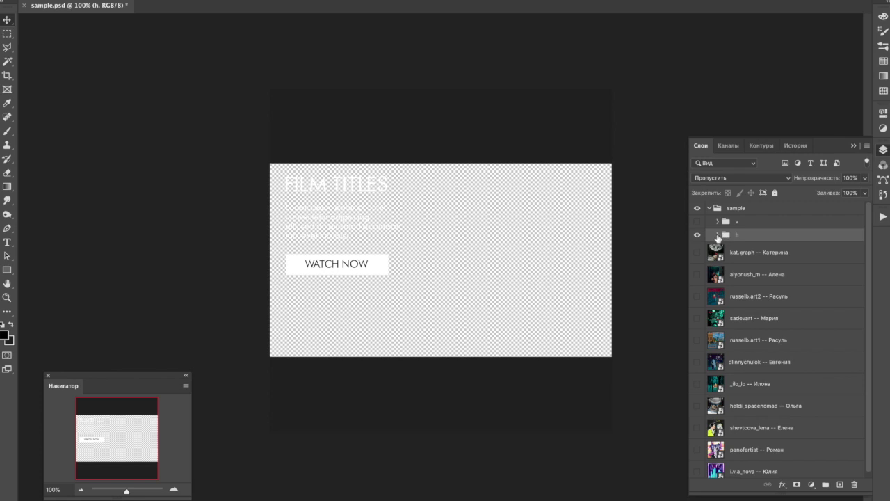
Inspect the h group's contents by toggling the WATCH NOW text and the button layer Слой 3 off and on.
left_click(718, 235)
left_click(698, 253)
left_click(697, 253)
left_click(697, 275)
left_click(697, 275)
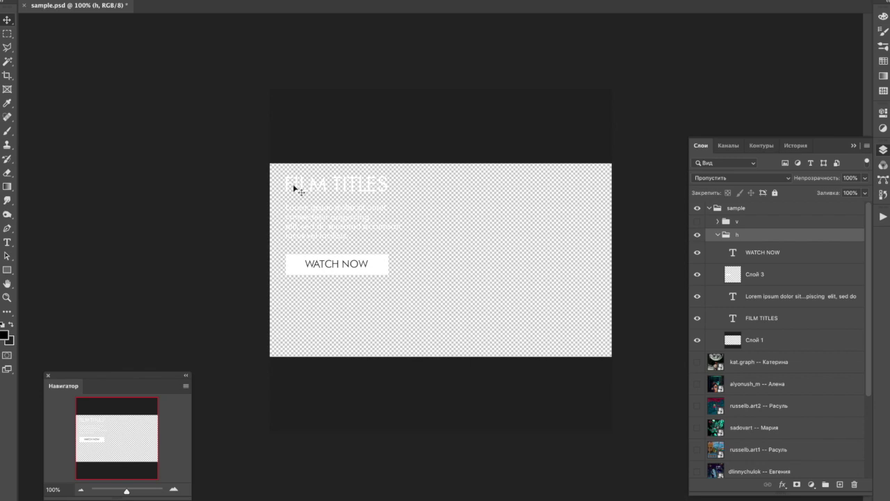
left_click(717, 234)
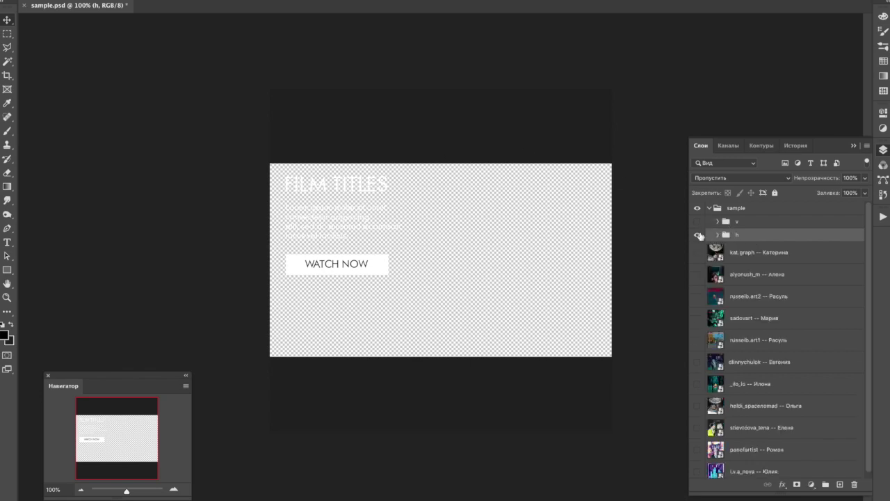
Preview the v layout alone, restore the visibility of both layouts and collapse the sample group.
left_click(701, 236)
left_click(697, 222)
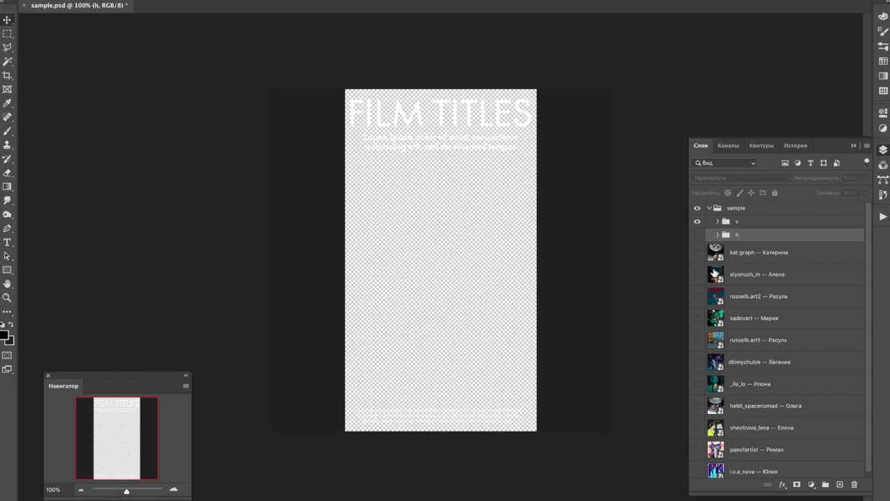
left_click(698, 235)
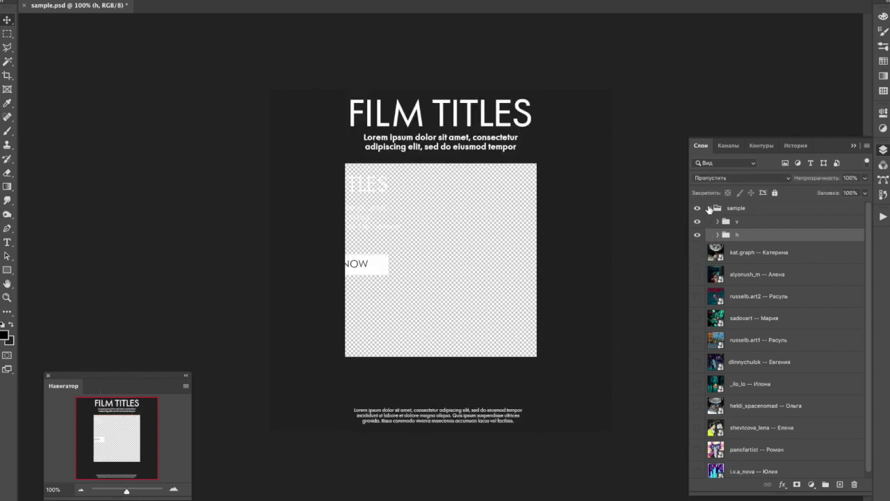
left_click(709, 208)
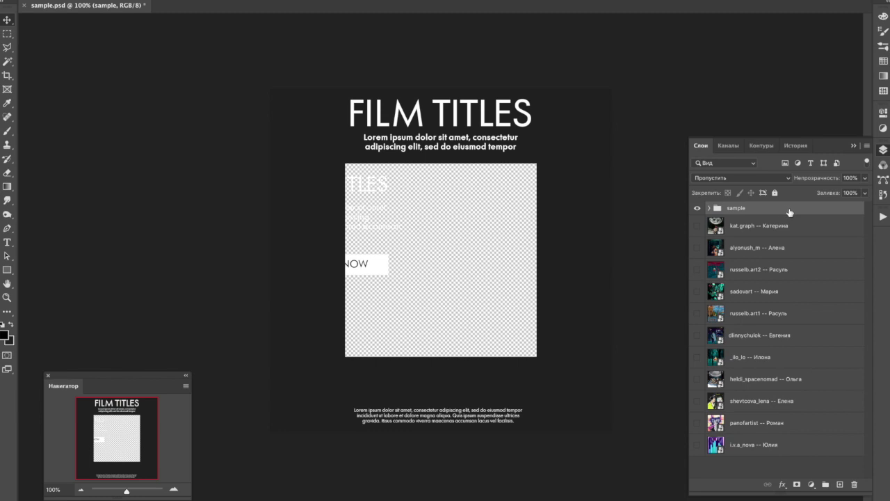
Reopen the sample group, briefly hide and restore the v layout, and collapse the group.
left_click(708, 208)
left_click(696, 222)
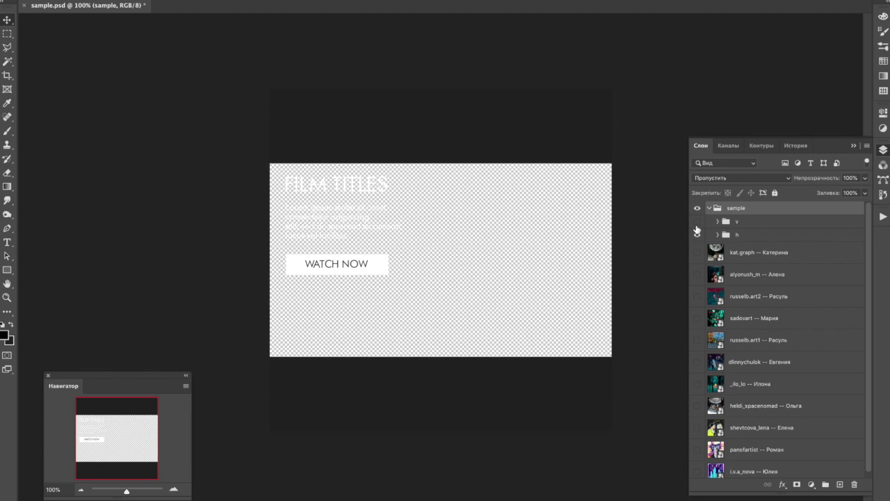
left_click(697, 221)
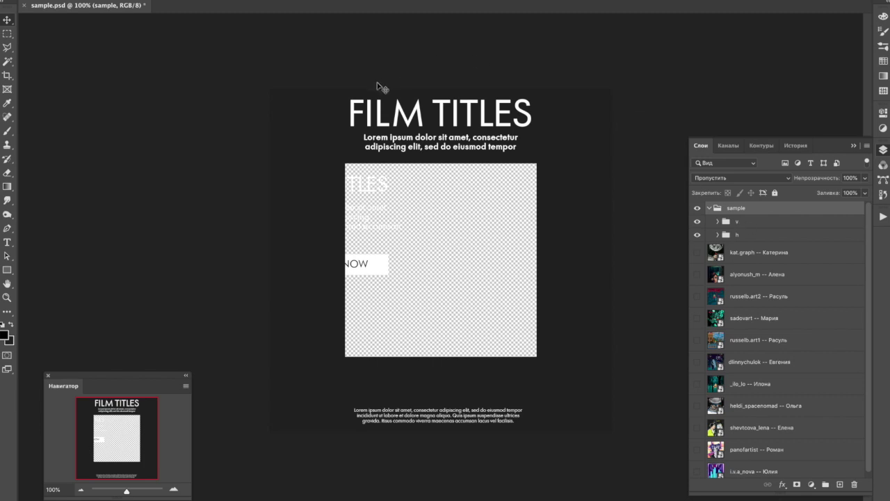
left_click(751, 227)
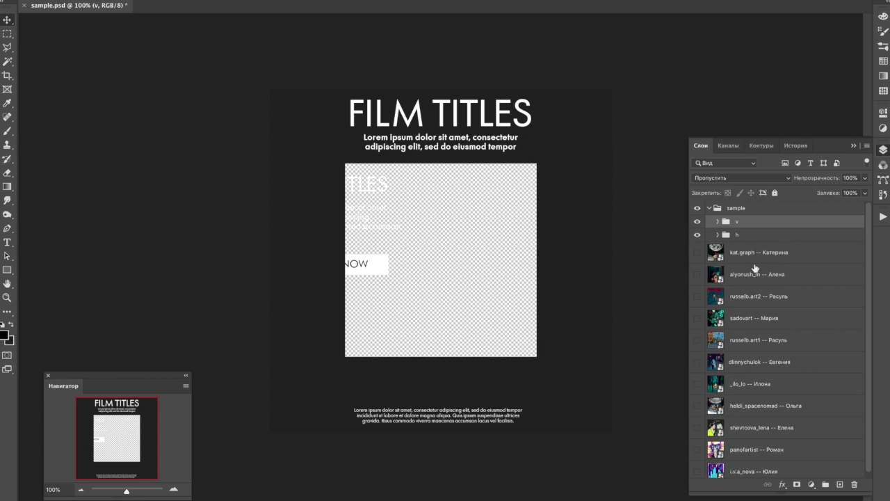
left_click(709, 208)
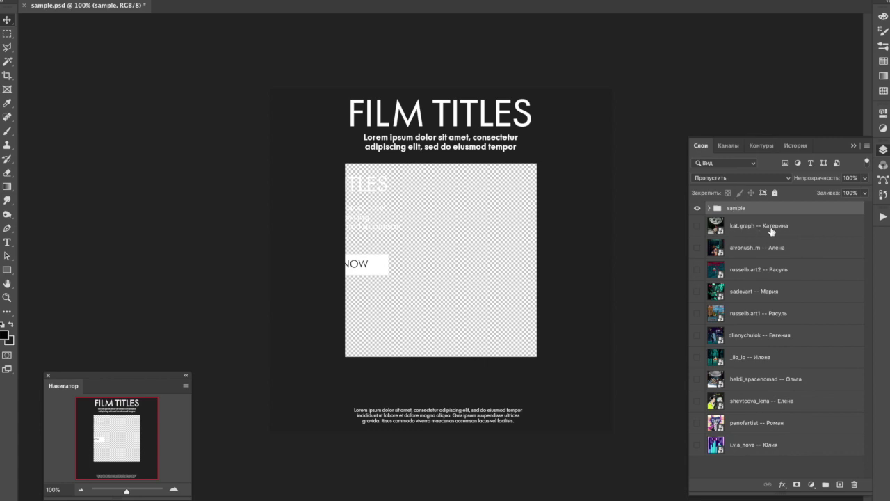
Isolate the moon artwork directly beneath the sample group and select its layer.
left_click(696, 229, "alt")
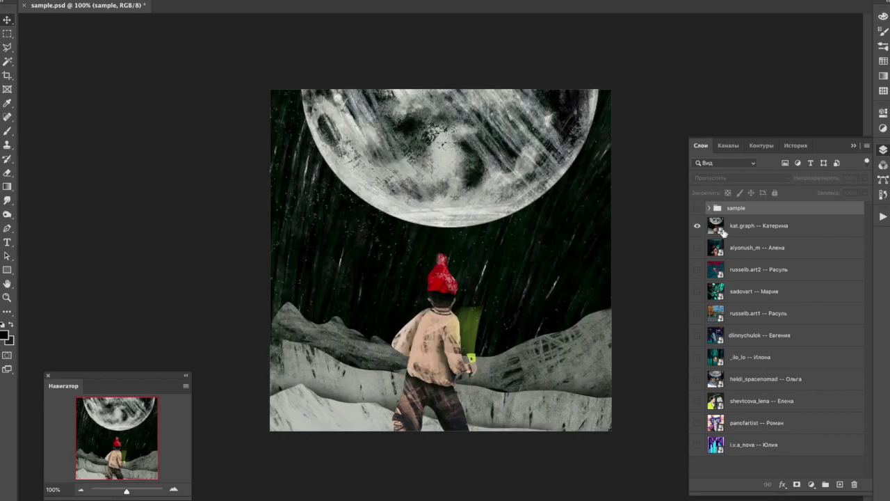
left_click(771, 228)
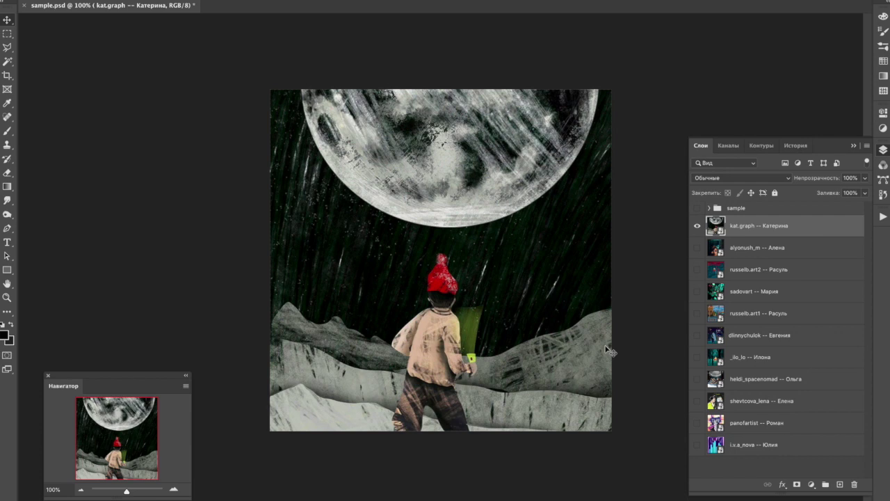
Show the sample group over the moon artwork and preview the v layout and the h layout one at a time.
left_click(710, 208)
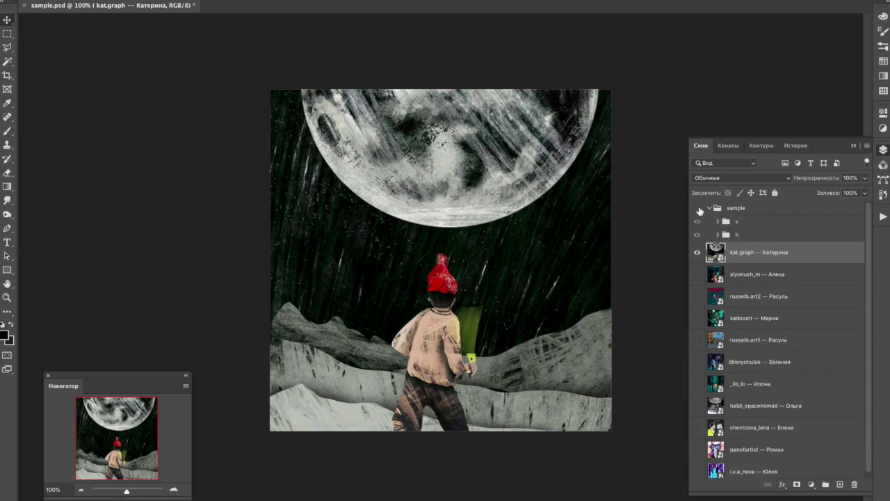
left_click(699, 208)
left_click(751, 221)
left_click(697, 234)
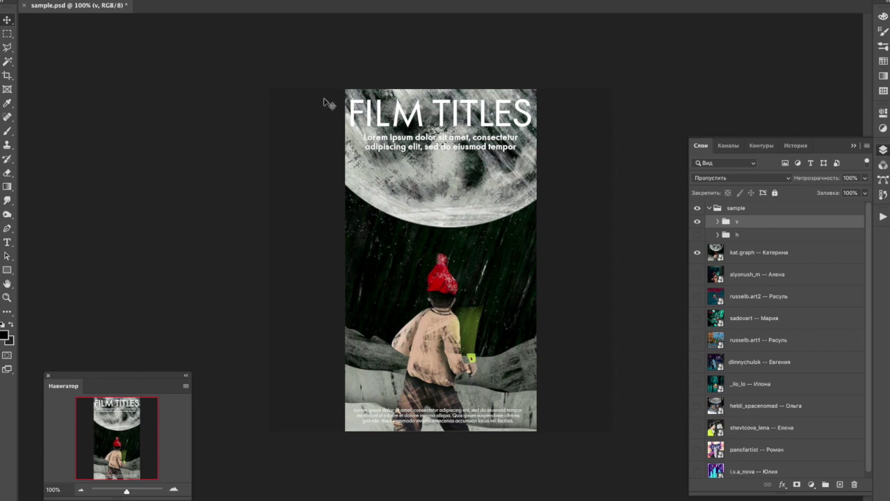
left_click_drag(697, 221, 699, 236)
left_click(698, 235)
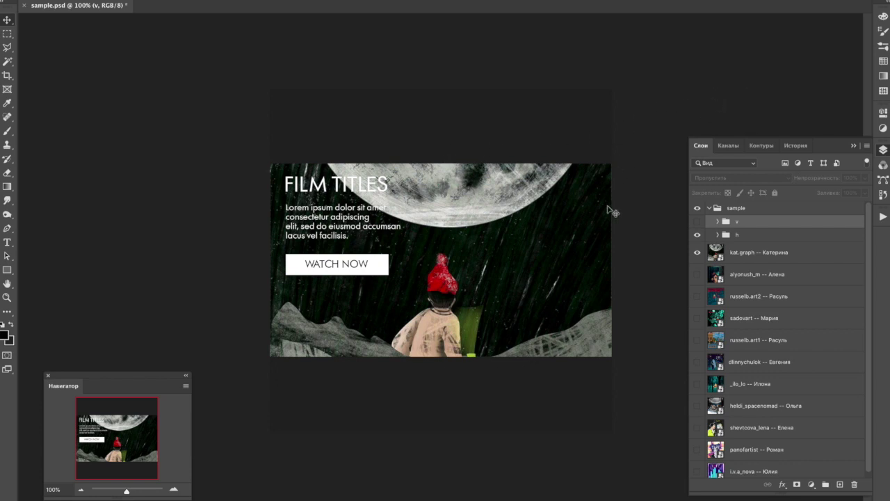
Make the v layout visible again alongside h and hide the whole sample group.
left_click(698, 221)
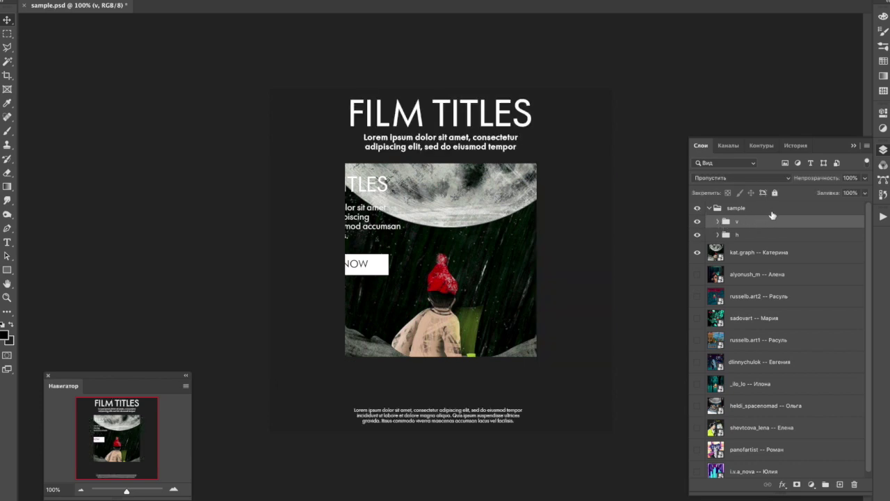
left_click(733, 210)
left_click(697, 208)
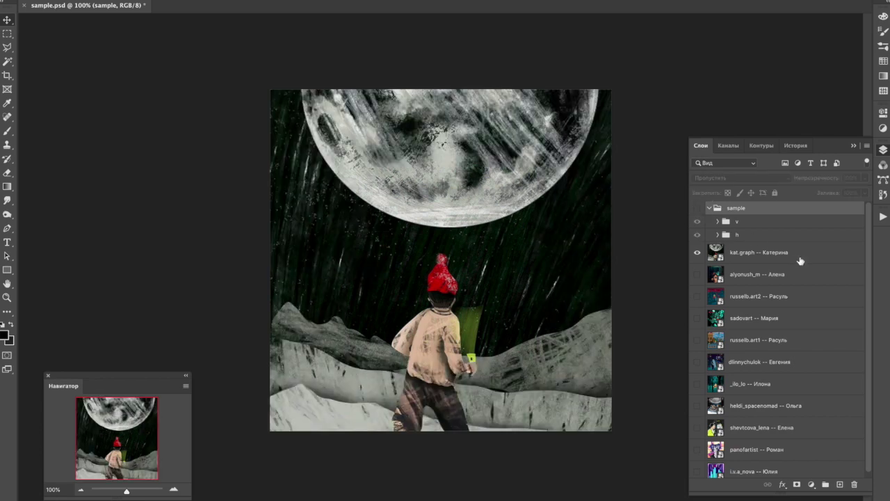
Hide the moon artwork and show the selected portrait-and-doorway artwork below it.
left_click(698, 252)
left_click(785, 274)
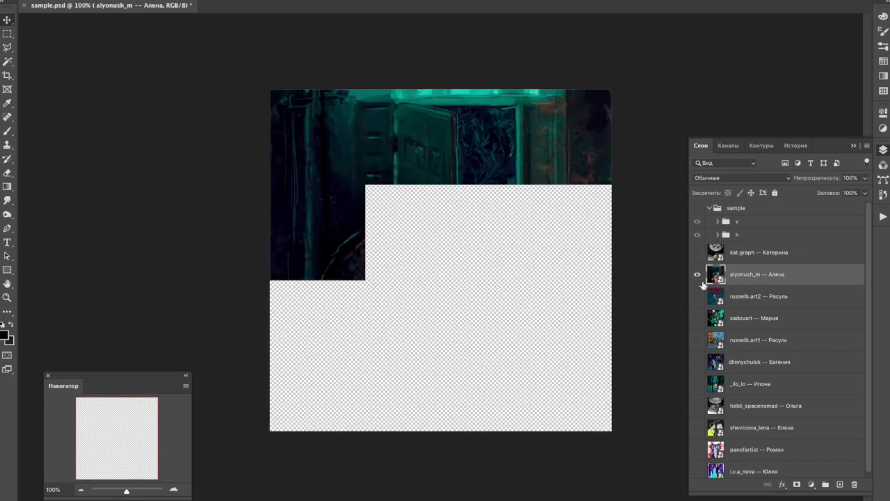
left_click(698, 274)
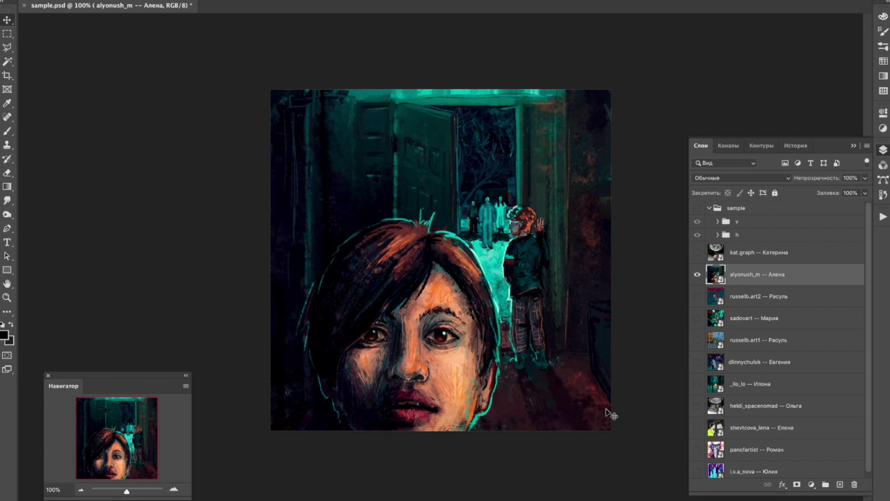
Create a new layer above the portrait artwork and set up the hard round brush (Жесткая круглая) at 27 px.
left_click(840, 485)
left_click(8, 134)
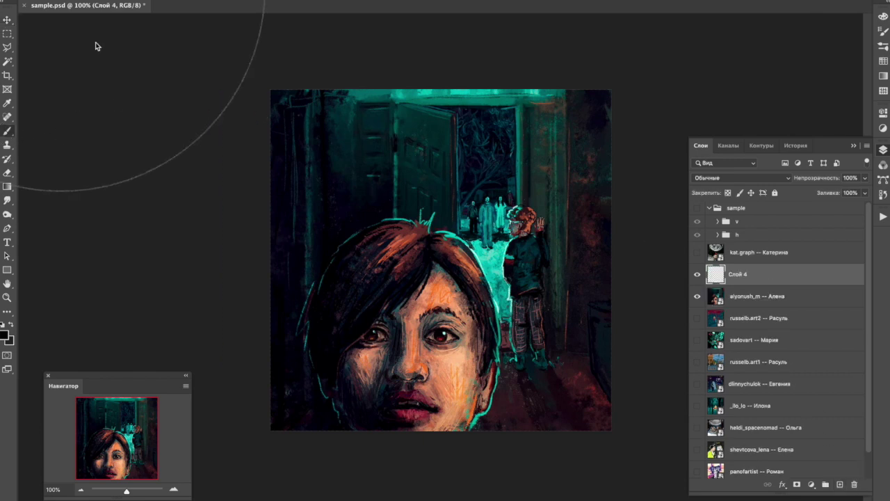
right_click(104, 75)
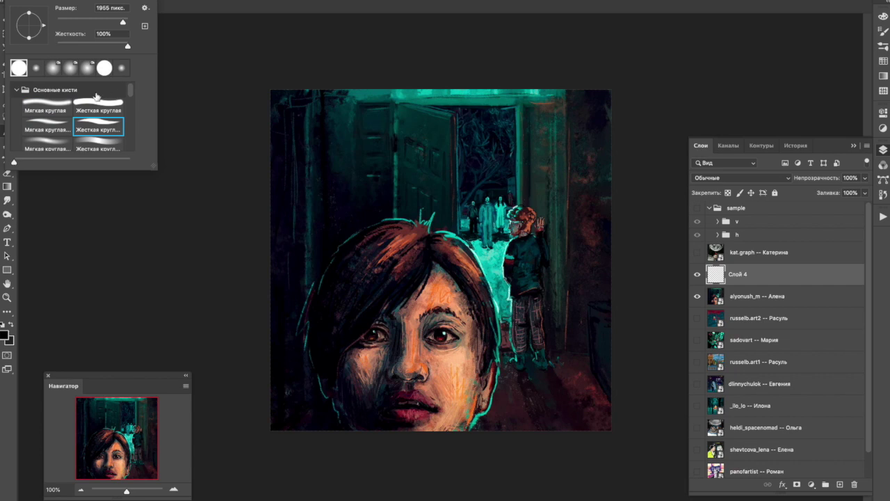
left_click_drag(82, 22, 66, 22)
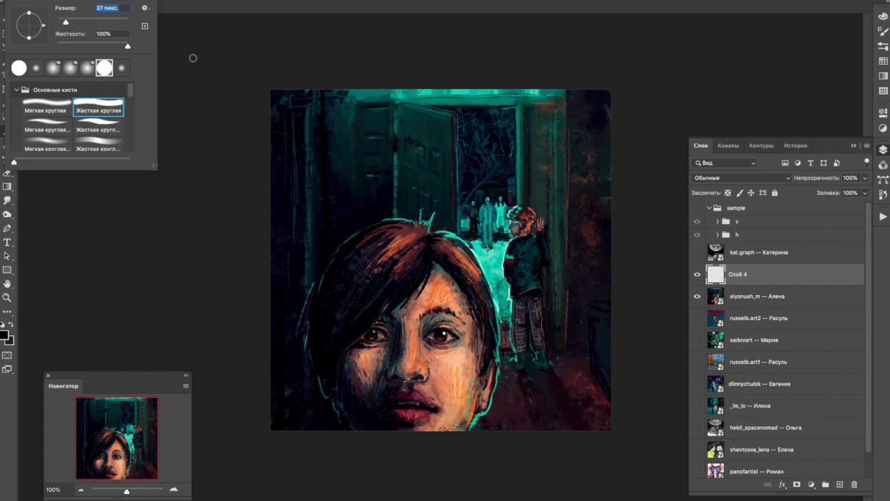
key("Return")
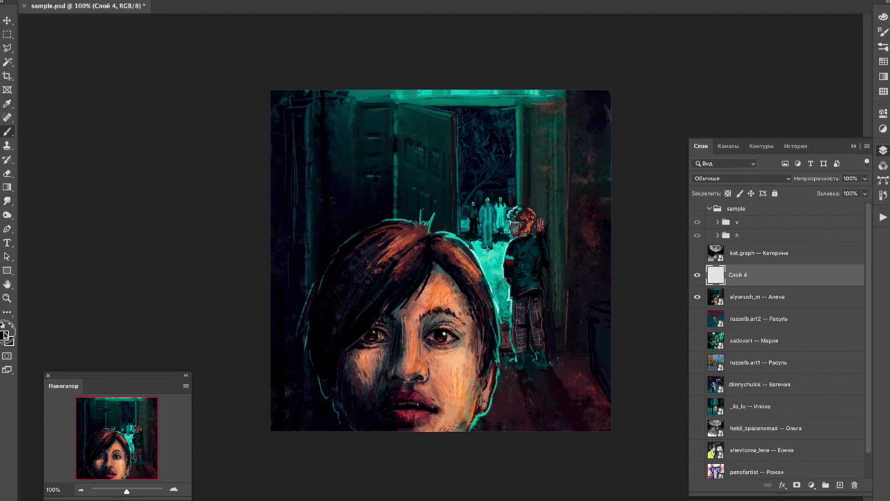
Set the foreground color to bright yellow-green #deff00.
left_click(4, 336)
left_click_drag(433, 174, 439, 164)
left_click_drag(451, 297, 450, 276)
left_click(545, 160)
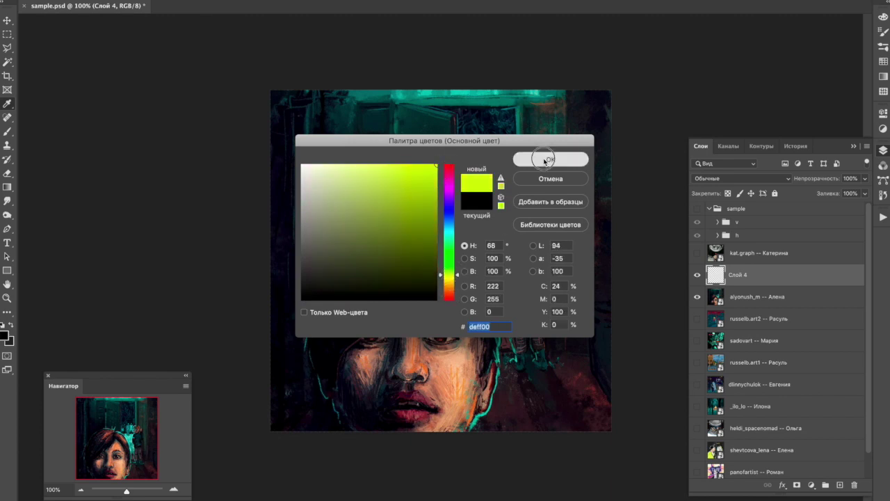
Circle the foreground face and draw two lines bounding the doorway area with the background child.
mouse_move(474, 432)
left_mouse_down()
mouse_move(499, 381)
mouse_move(498, 302)
mouse_move(467, 247)
mouse_move(409, 229)
mouse_move(354, 263)
mouse_move(340, 343)
mouse_move(361, 404)
mouse_move(426, 438)
mouse_move(480, 425)
left_mouse_up()
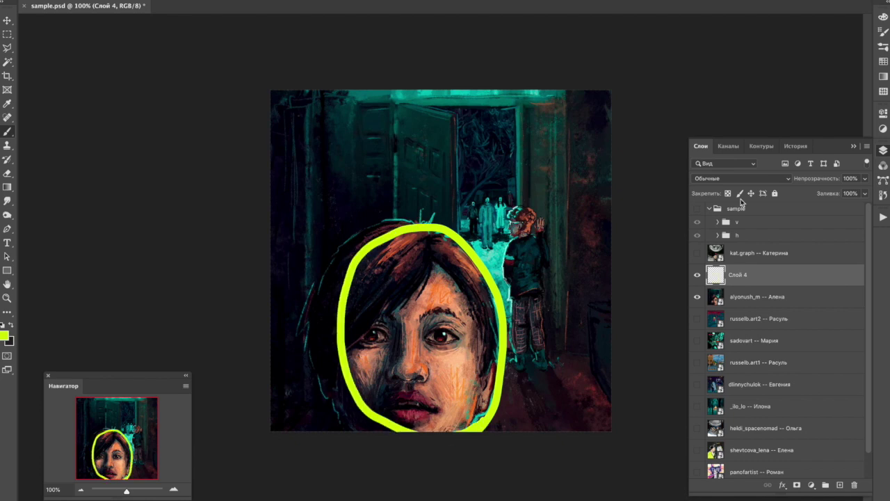
left_click_drag(430, 79, 426, 224)
mouse_move(541, 83)
left_mouse_down()
mouse_move(540, 173)
mouse_move(518, 296)
mouse_move(506, 304)
left_mouse_up()
Hatch the empty background areas on both sides of the face and doorway with diagonal brush strokes.
left_click_drag(372, 76, 244, 234)
mouse_move(403, 90)
left_mouse_down()
mouse_move(341, 165)
mouse_move(272, 284)
left_mouse_up()
left_click_drag(415, 132, 324, 265)
left_click_drag(408, 195, 374, 234)
left_click_drag(328, 281, 278, 386)
mouse_move(332, 353)
left_mouse_down()
mouse_move(308, 412)
mouse_move(318, 430)
left_mouse_up()
left_click_drag(596, 88, 549, 162)
mouse_move(609, 142)
left_mouse_down()
mouse_move(563, 204)
mouse_move(560, 247)
left_mouse_up()
left_click_drag(597, 247, 535, 332)
left_click_drag(610, 291, 533, 405)
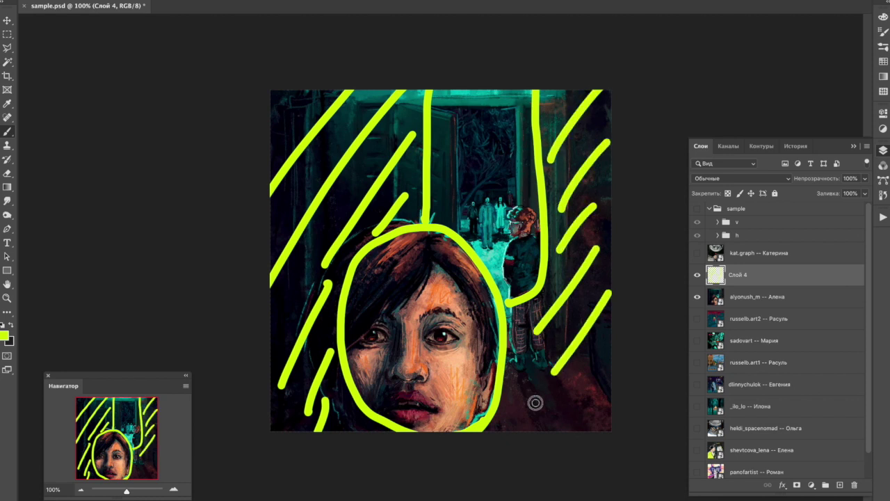
left_click_drag(603, 360, 587, 429)
Circle the distant group of figures in the doorway and hatch the area above them.
mouse_move(459, 234)
left_mouse_down()
mouse_move(461, 198)
mouse_move(486, 180)
left_mouse_up()
left_click_drag(463, 91, 417, 173)
left_click_drag(506, 90, 448, 164)
mouse_move(536, 92)
left_mouse_down()
mouse_move(484, 197)
mouse_move(481, 179)
mouse_move(514, 199)
mouse_move(507, 286)
mouse_move(466, 247)
mouse_move(455, 220)
mouse_move(461, 190)
mouse_move(485, 180)
mouse_move(513, 200)
mouse_move(516, 221)
left_mouse_up()
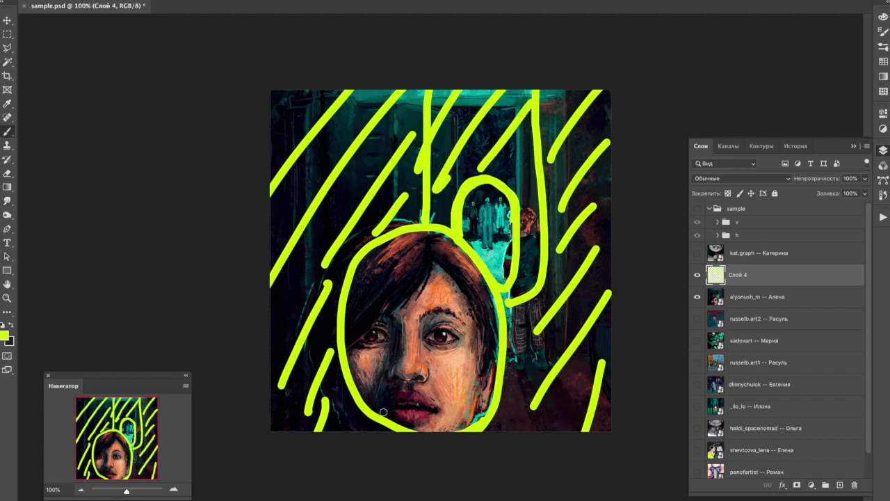
Undo the last brush stroke drawn across the face and delete the annotation layer.
left_click_drag(416, 431, 503, 277)
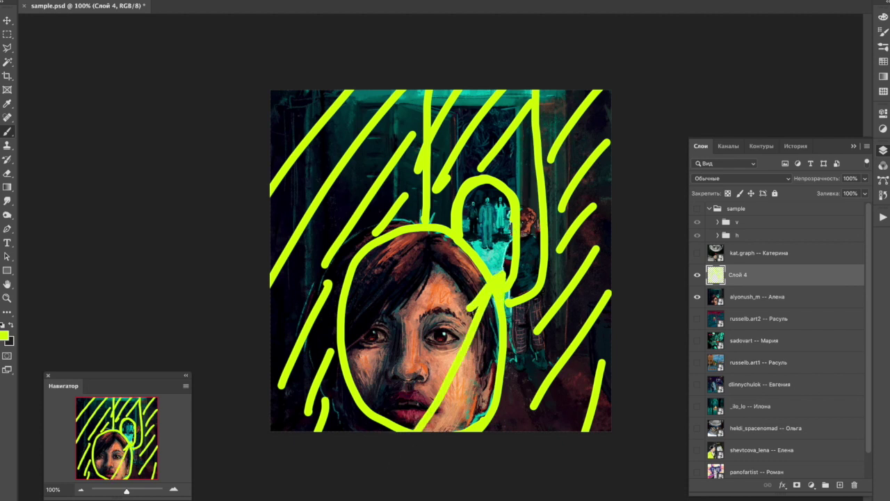
key("super+z")
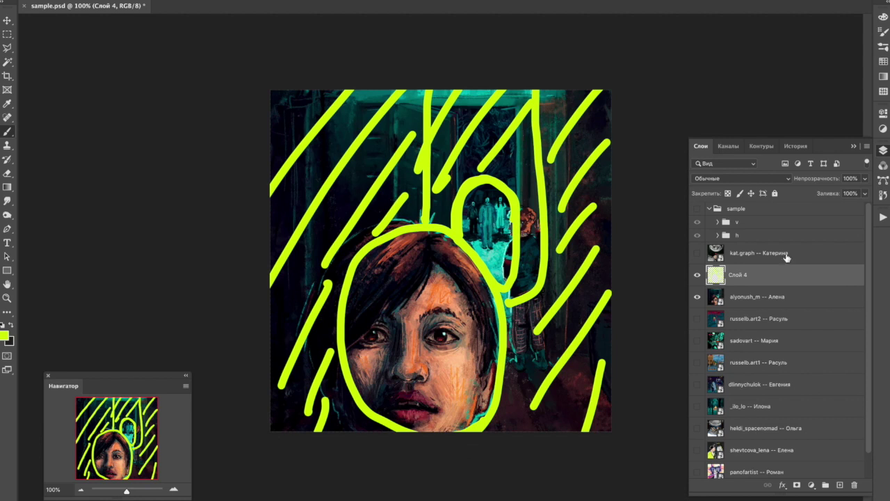
key("Delete")
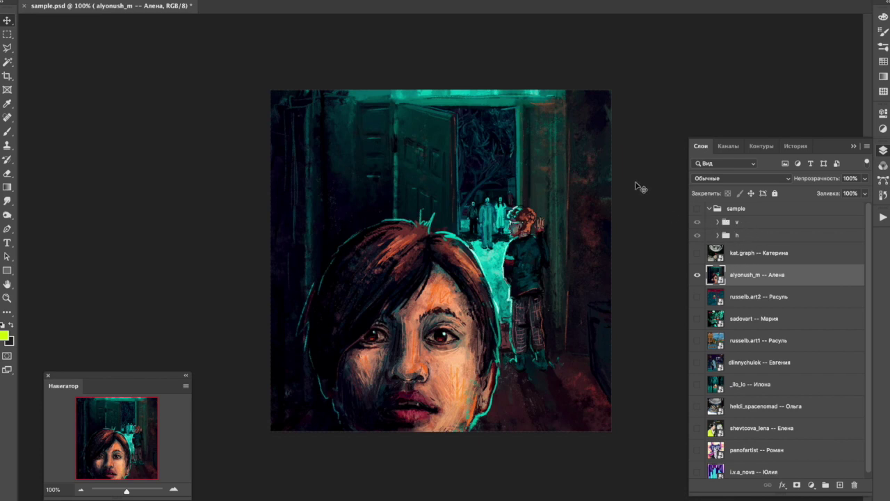
Preview the doorway artwork in the vertical title layout by showing the sample group with its h subgroup hidden.
left_click(750, 211)
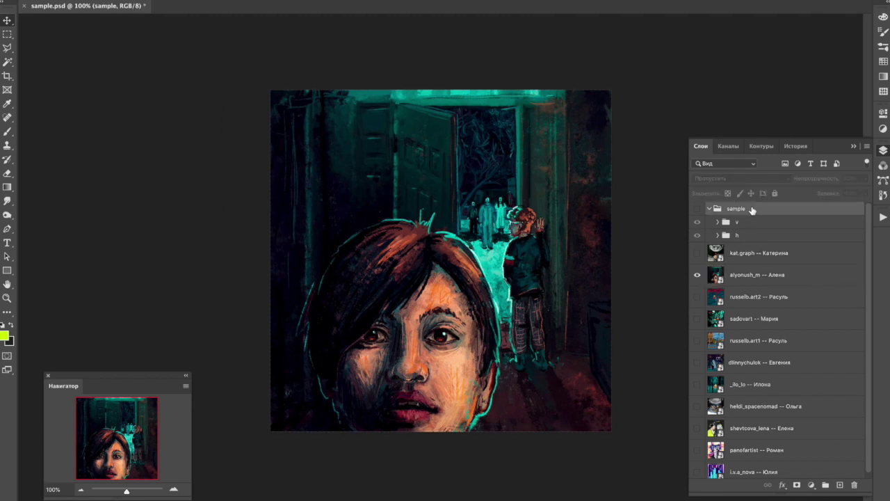
left_click(697, 209)
left_click(698, 235)
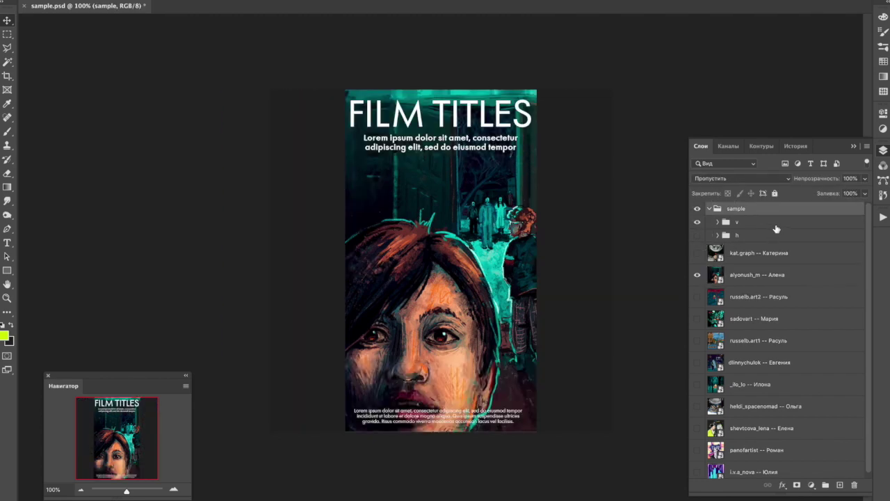
left_click(778, 228)
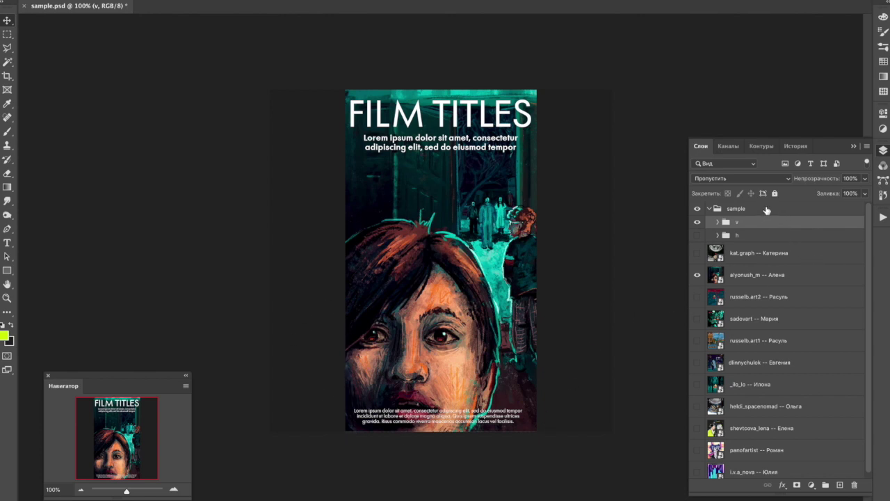
Switch the doorway artwork to the horizontal title layout and compare it with the full uncropped picture.
left_click(696, 221)
left_click(698, 235)
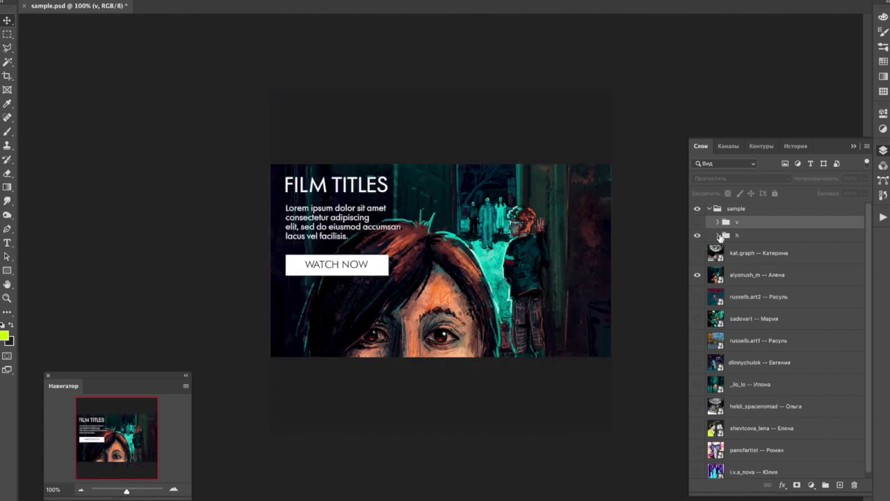
left_click(747, 237)
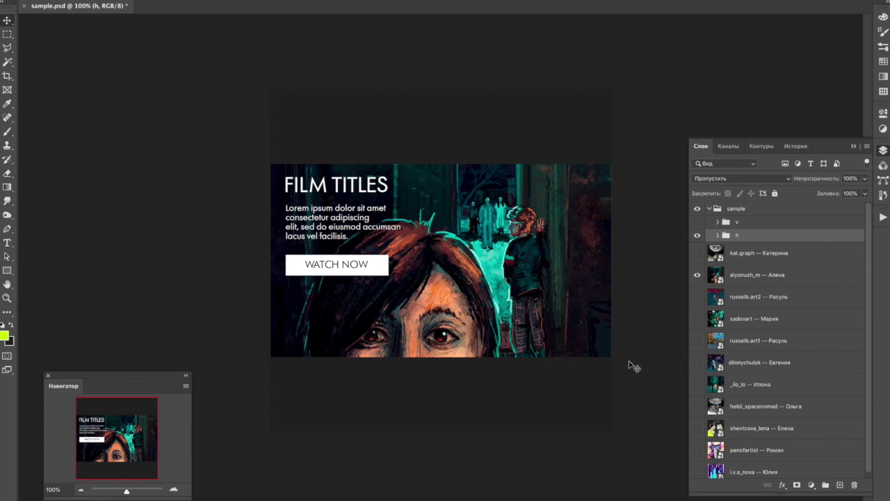
scroll(630, 355, "up", 3)
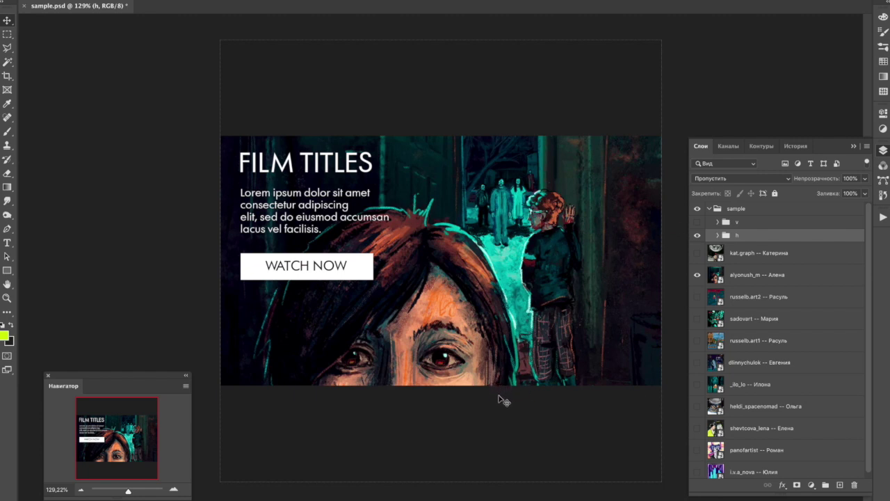
left_click(697, 235)
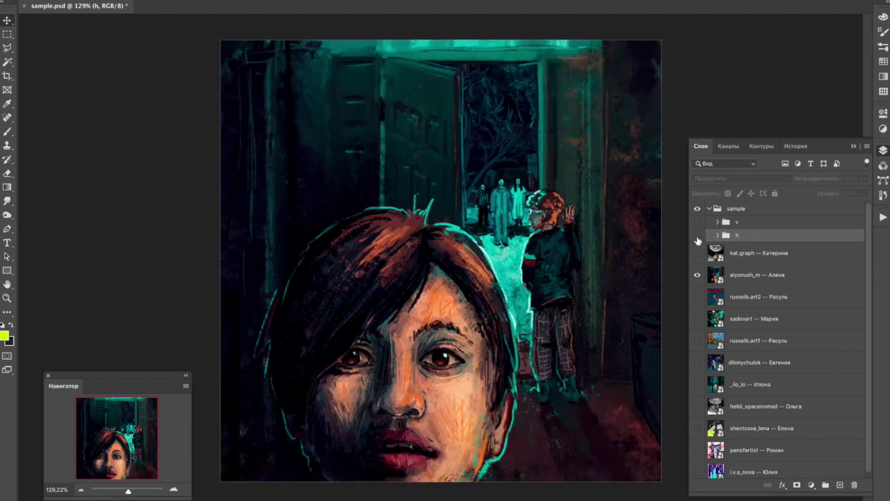
left_click(697, 236)
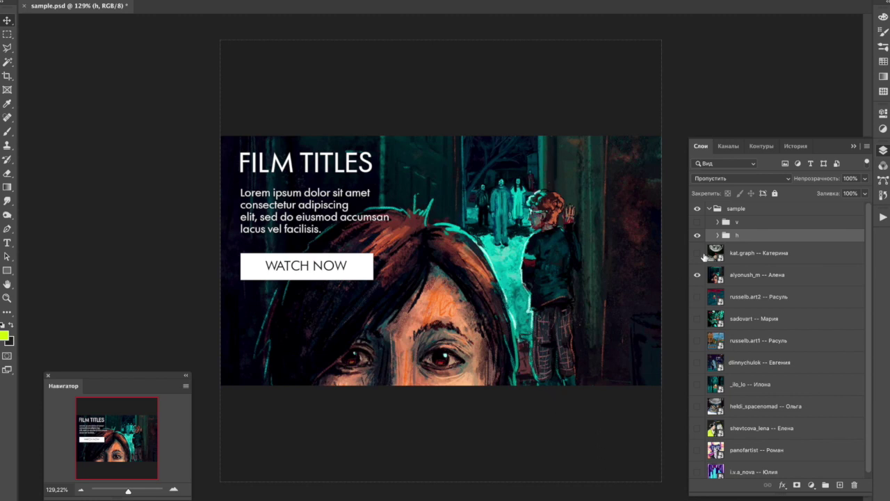
Hide the sample group with the title layouts and collapse it in the layer list.
left_click(697, 222)
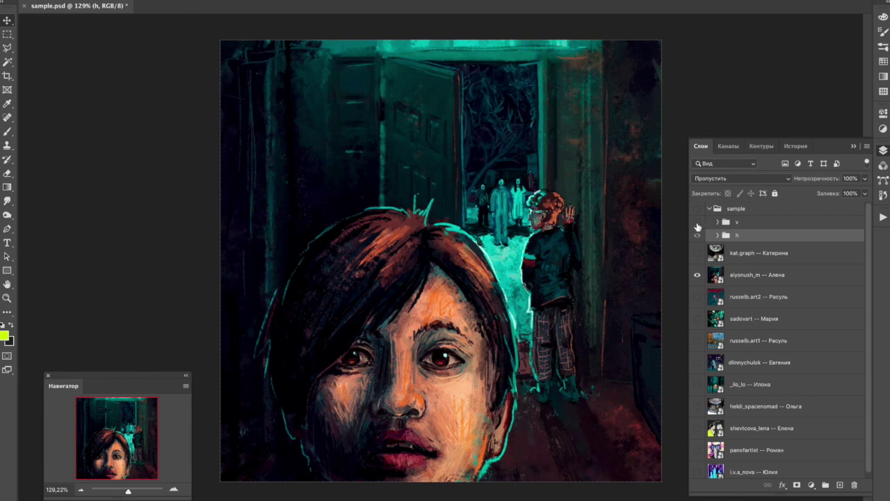
left_click(698, 223)
left_click(696, 208)
left_click(710, 210)
left_click(709, 209)
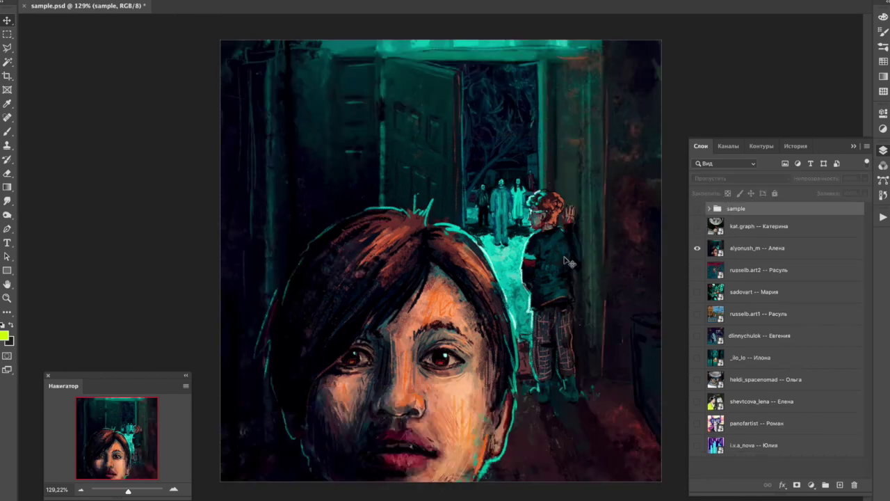
Hide the doorway artwork and show the russelb.art2 artwork with the crowd under a red sky.
left_click(769, 252)
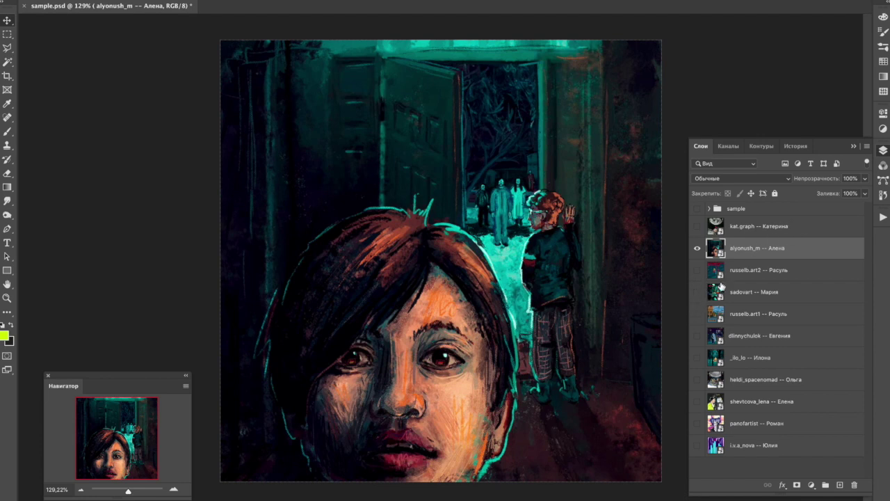
left_click(698, 249)
left_click(812, 274)
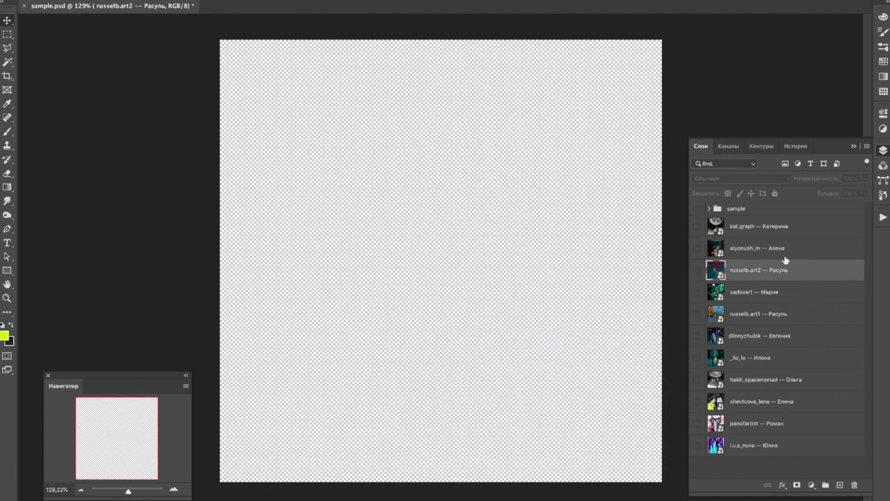
left_click(697, 271)
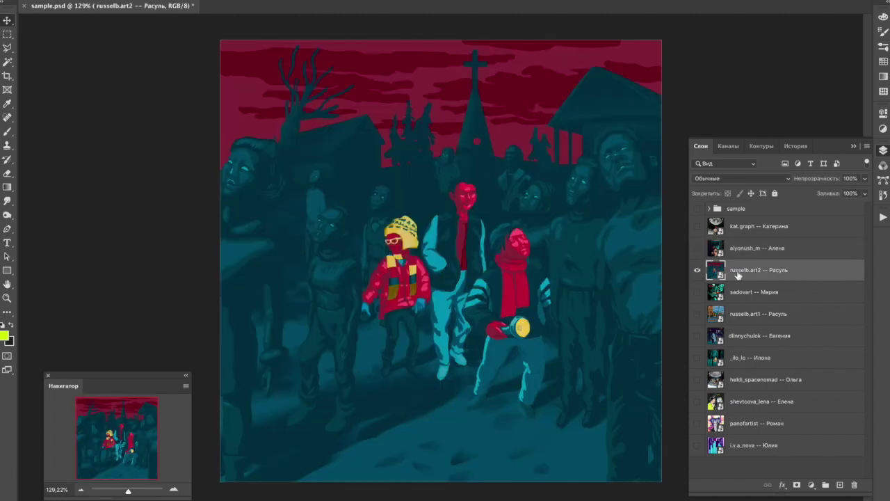
Compare the red-sky crowd artwork with the Midnight Marathon artwork by showing them alternately, ending on the crowd artwork.
left_click(697, 271)
left_click(698, 292)
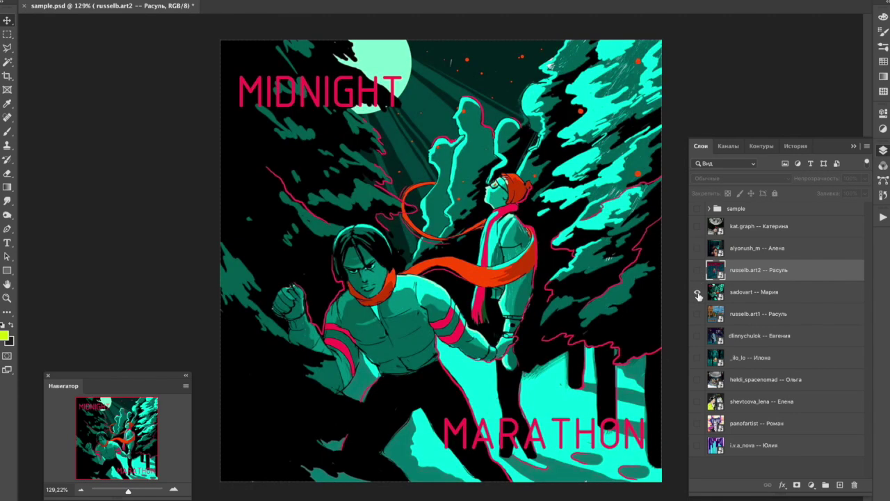
left_click(698, 292)
left_click(698, 270)
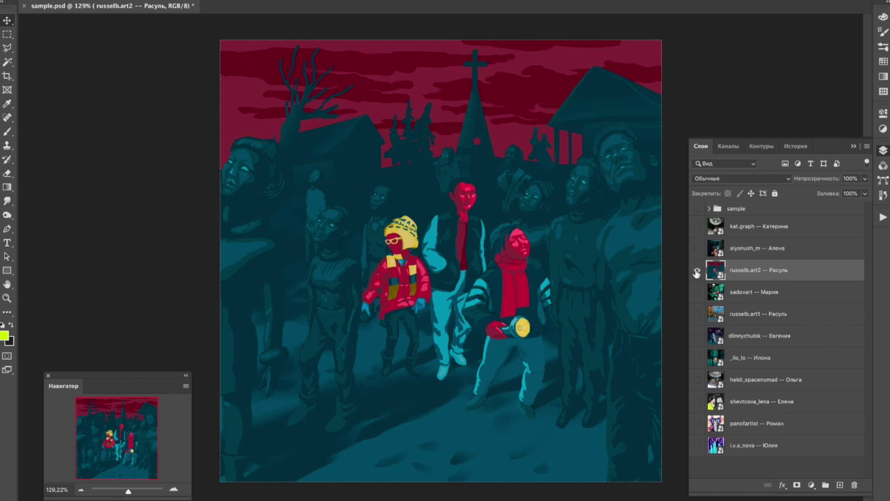
left_click(698, 270)
left_click(698, 292)
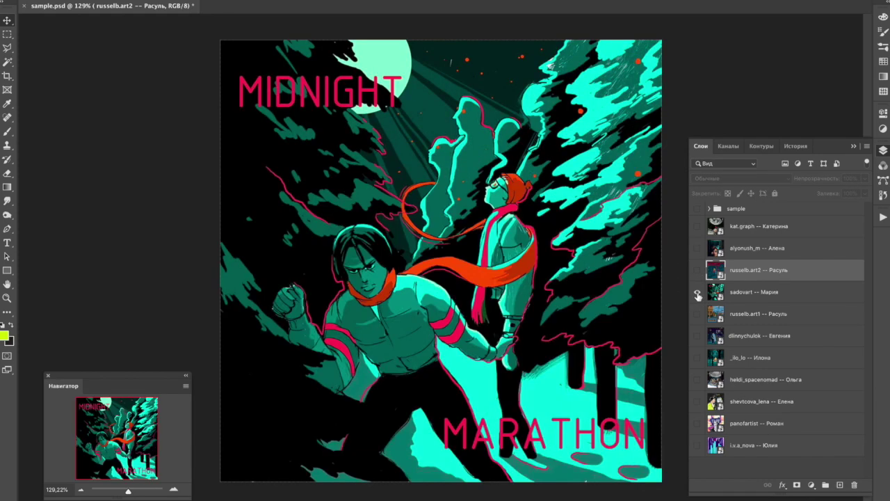
left_click(699, 292)
left_click(697, 270)
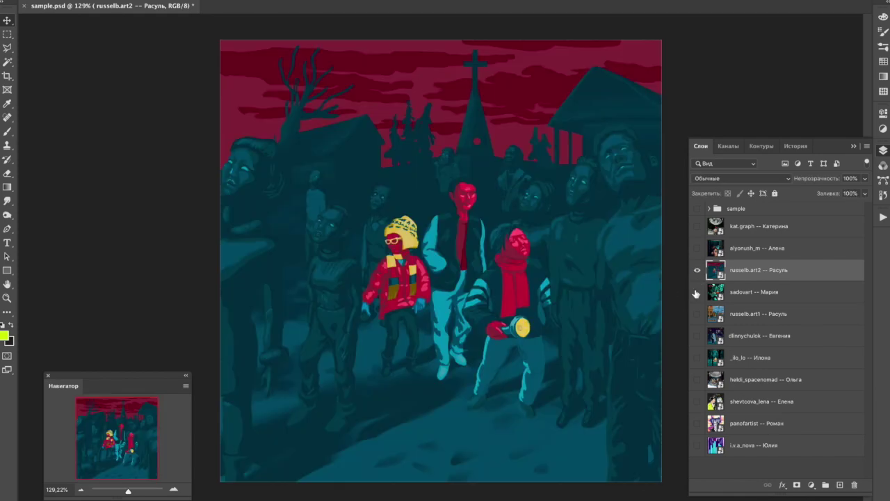
left_click(698, 271)
left_click(698, 292)
left_click(698, 292)
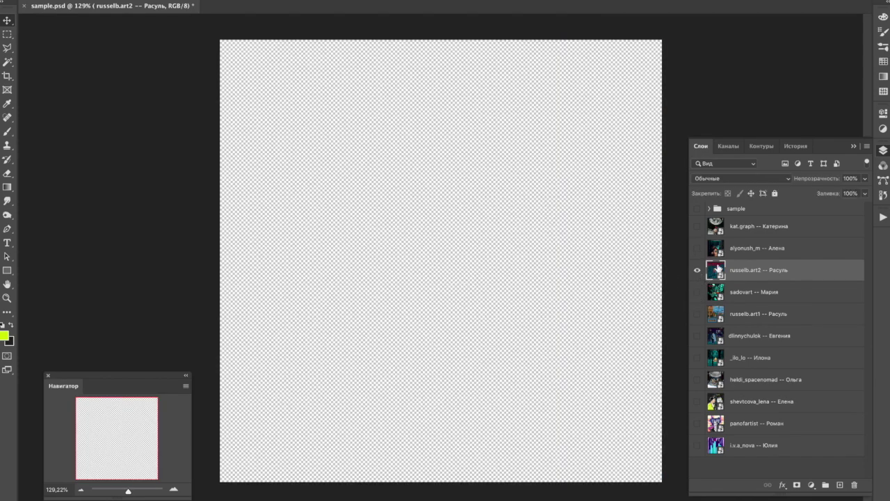
left_click(697, 271)
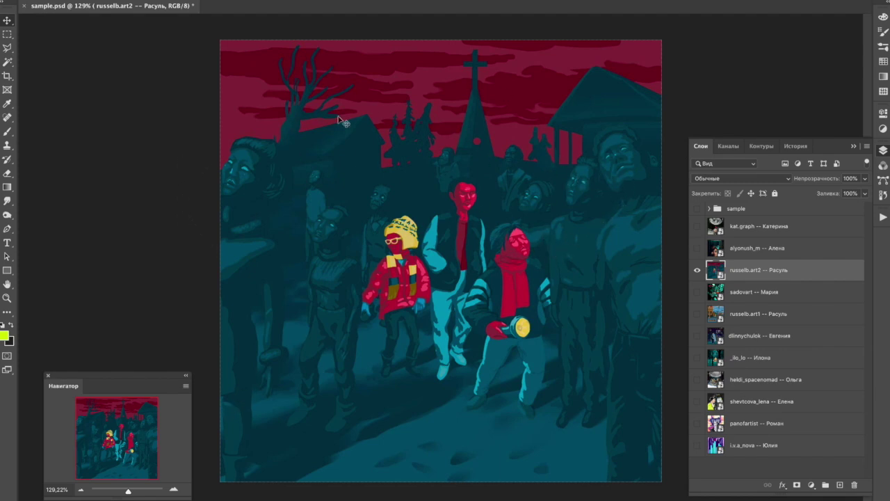
Paint light-blue streaks on the foreground ground and patches behind the figures' legs on a new layer above the crowd artwork.
left_click(7, 131)
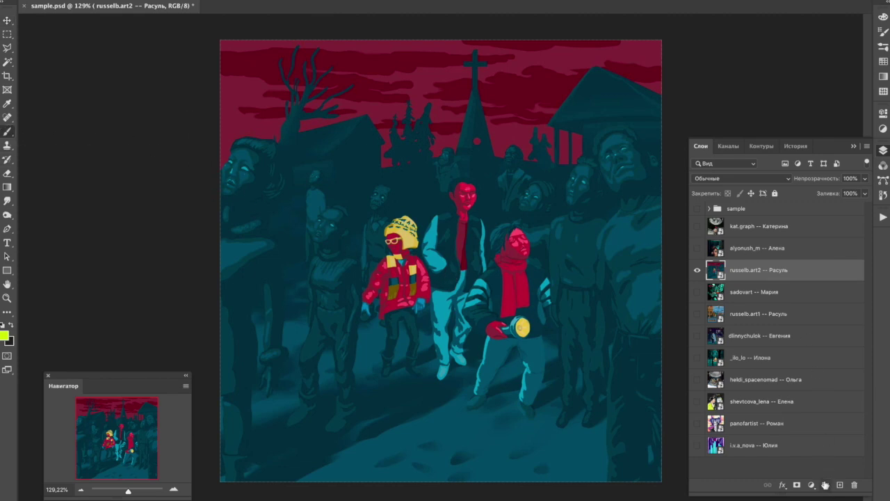
left_click(839, 485)
mouse_move(301, 476)
left_mouse_down()
mouse_move(468, 398)
mouse_move(341, 492)
mouse_move(353, 470)
left_mouse_up()
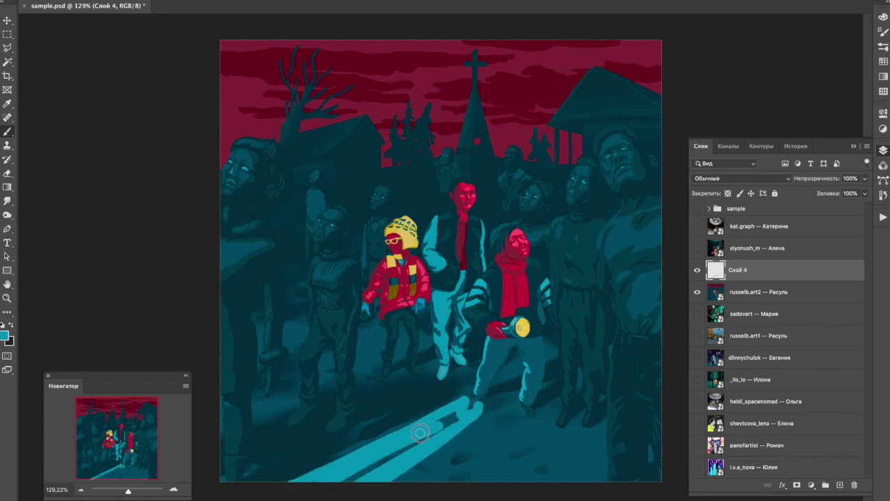
mouse_move(252, 417)
left_mouse_down()
mouse_move(290, 397)
mouse_move(249, 414)
left_mouse_up()
mouse_move(325, 384)
left_mouse_down()
mouse_move(324, 368)
mouse_move(324, 383)
mouse_move(382, 356)
mouse_move(355, 367)
left_mouse_up()
mouse_move(412, 352)
left_mouse_down()
mouse_move(427, 345)
mouse_move(409, 354)
left_mouse_up()
left_click_drag(504, 370, 531, 359)
left_click(553, 352)
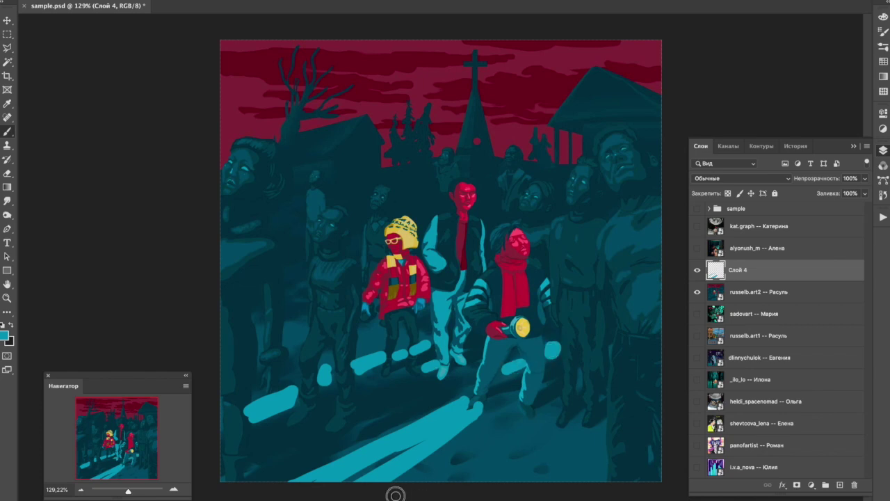
mouse_move(398, 487)
left_mouse_down()
mouse_move(559, 434)
mouse_move(593, 434)
mouse_move(583, 477)
left_mouse_up()
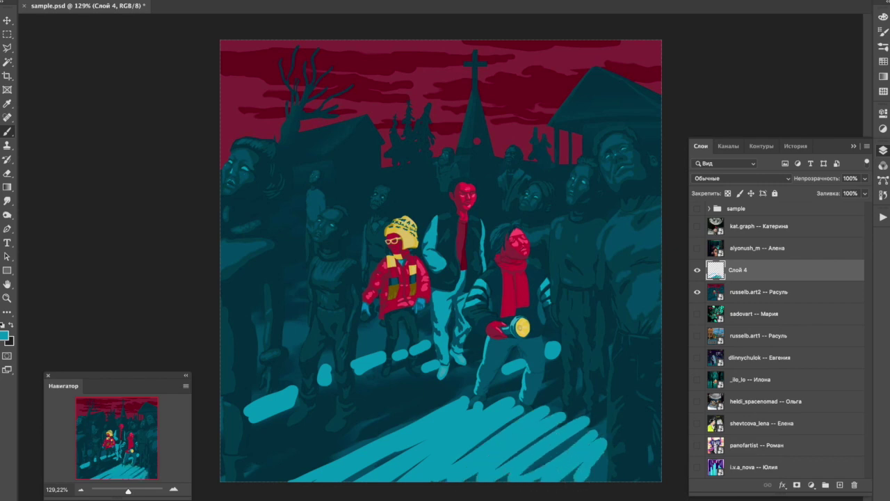
key("ctrl+z")
left_click_drag(400, 480, 521, 408)
key("ctrl+z")
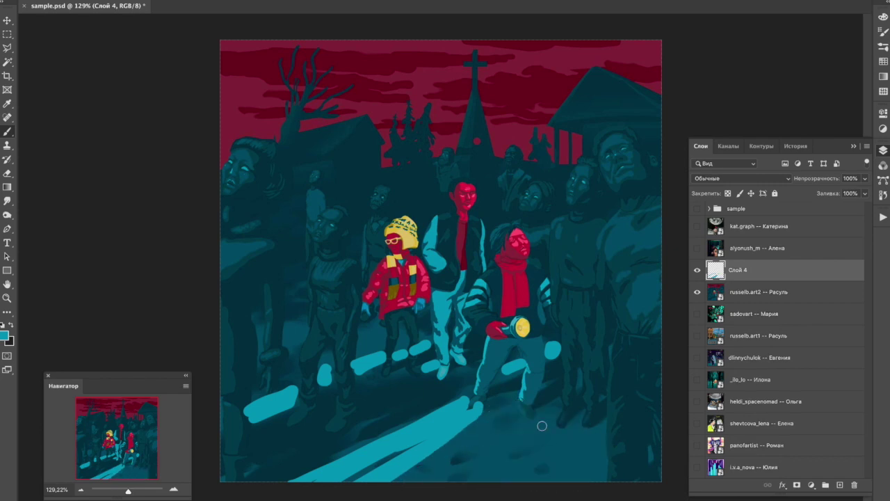
Paint a light-blue patch in the lower right corner of the ground, then hide and delete the annotation layer.
mouse_move(576, 476)
left_mouse_down()
mouse_move(602, 455)
mouse_move(596, 468)
left_mouse_up()
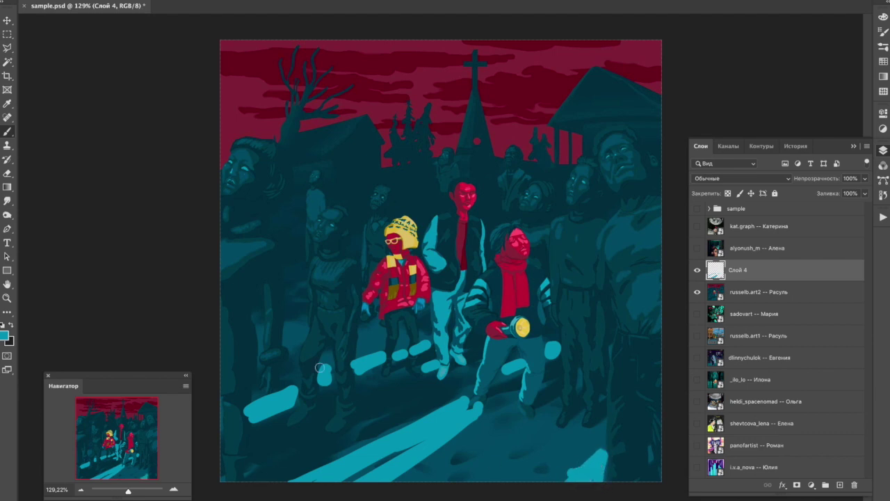
left_click(261, 400)
left_click_drag(292, 379, 287, 394)
left_click(697, 270)
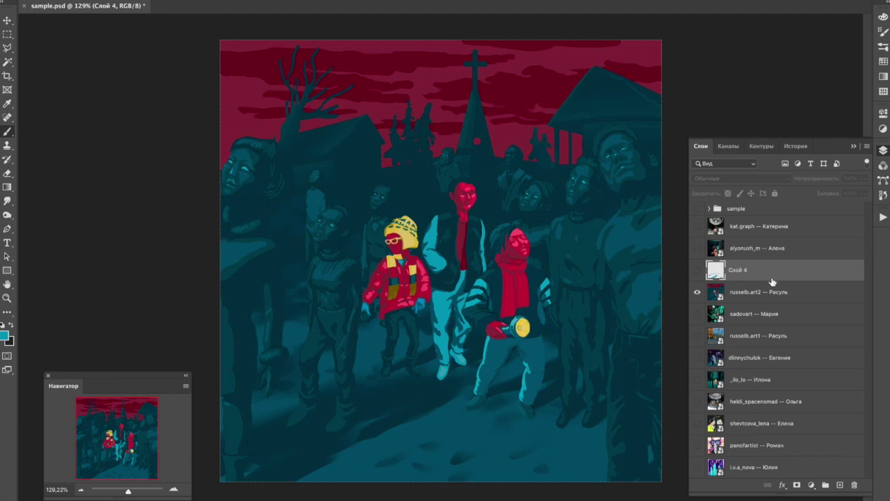
key("Delete")
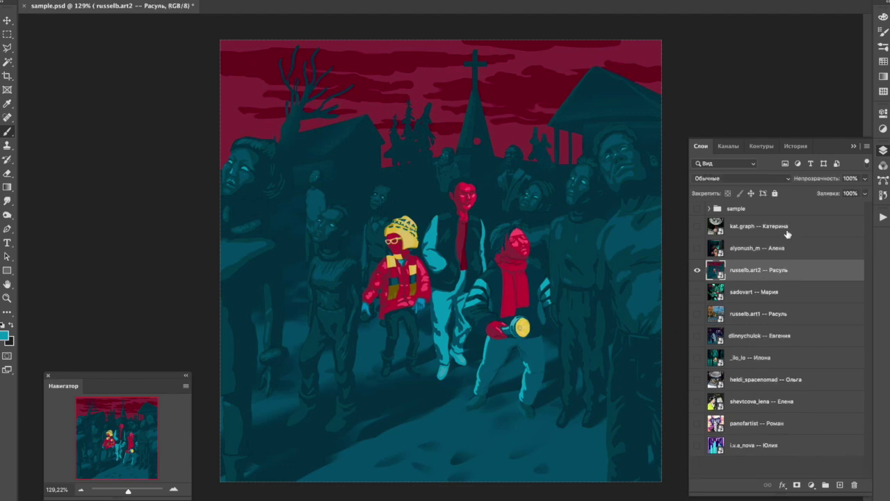
Preview the crowd artwork in the vertical and the horizontal title layout of the sample group.
left_click(697, 209)
left_click(744, 208)
left_click(709, 209)
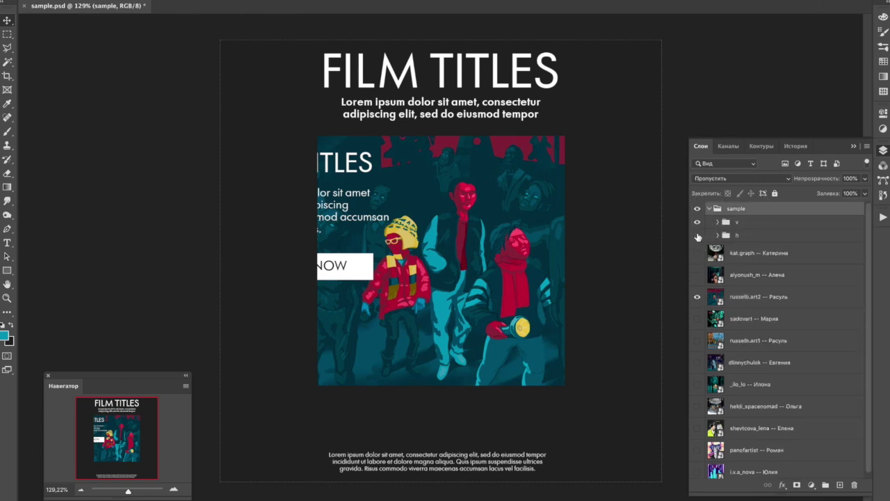
left_click(698, 236)
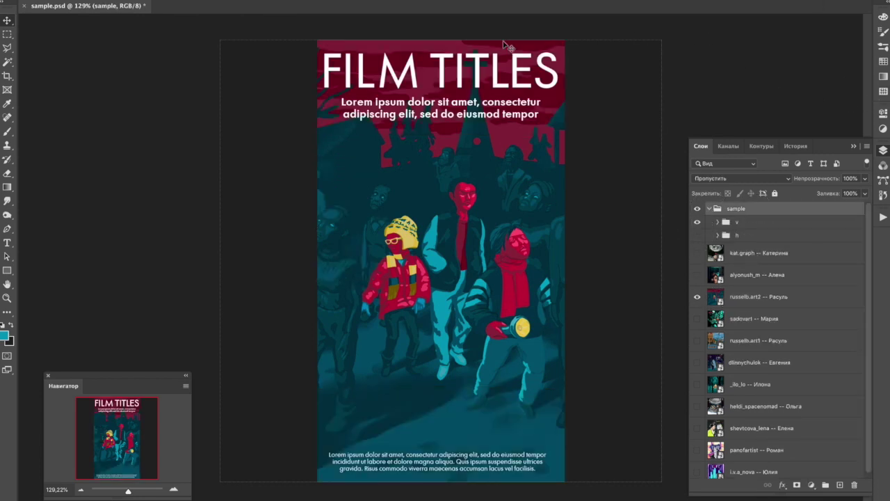
left_click(698, 235)
left_click(697, 221)
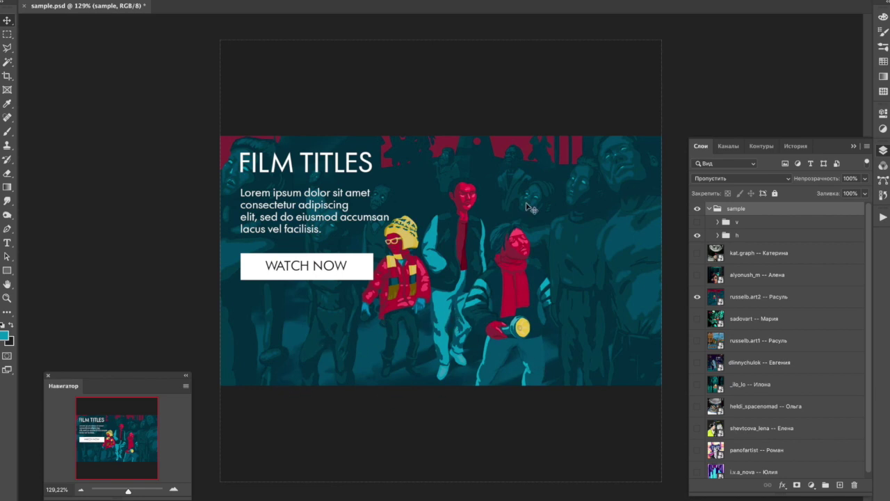
left_click(697, 221)
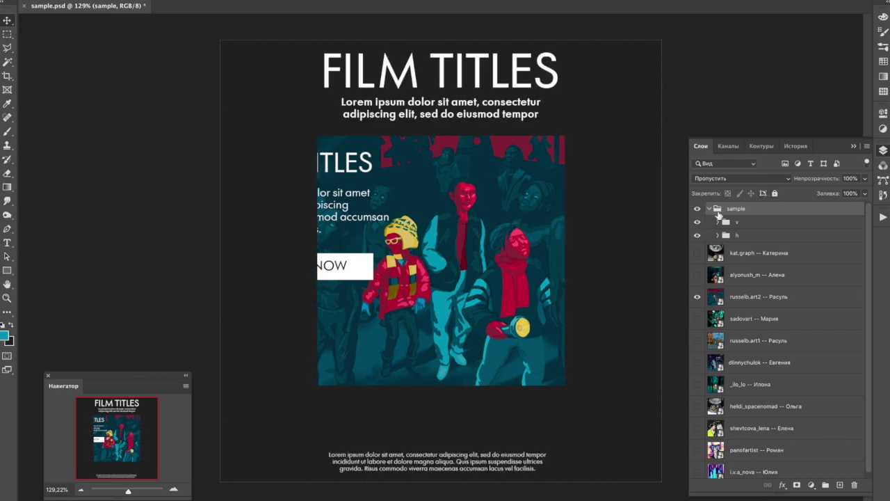
Collapse and hide the sample group, and replace the crowd artwork with the Midnight Marathon artwork as the visible, selected layer.
left_click(710, 209)
left_click(697, 209)
left_click(697, 270)
left_click(697, 291)
left_click(765, 295)
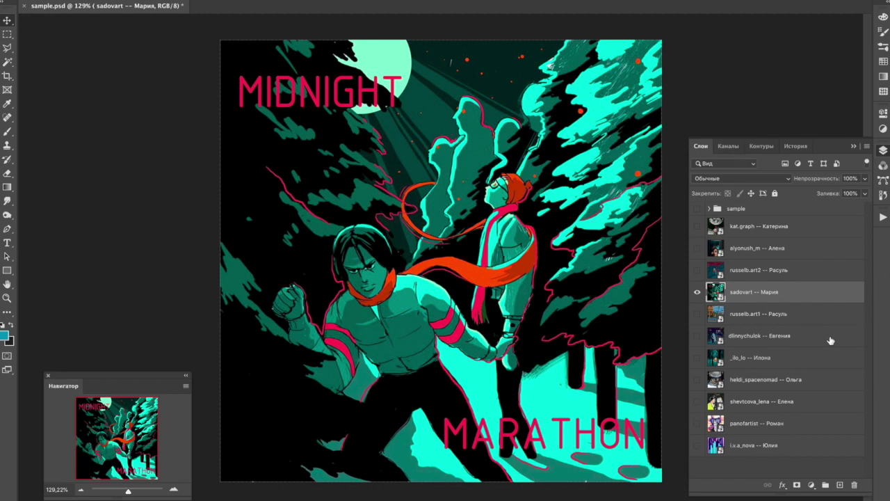
Add a new empty layer above the Midnight Marathon artwork and set the foreground colour to white.
left_click(840, 484)
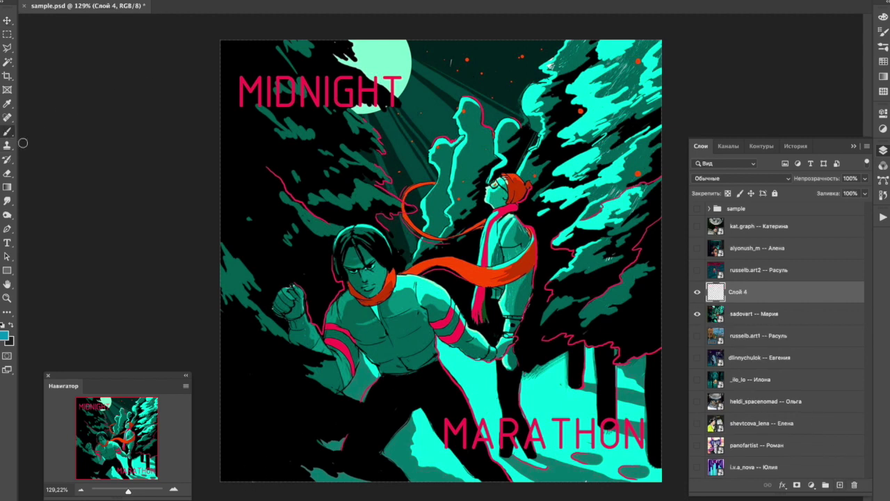
left_click(5, 335)
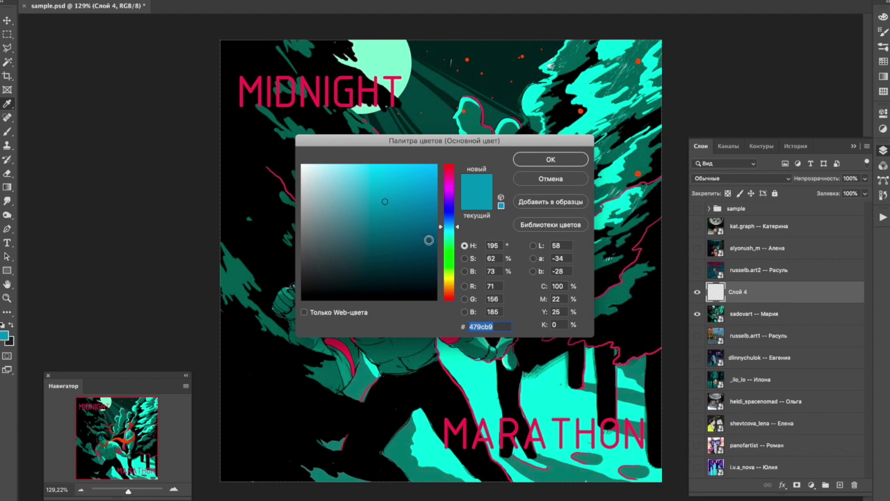
left_click(298, 165)
left_click(298, 164)
left_click(550, 159)
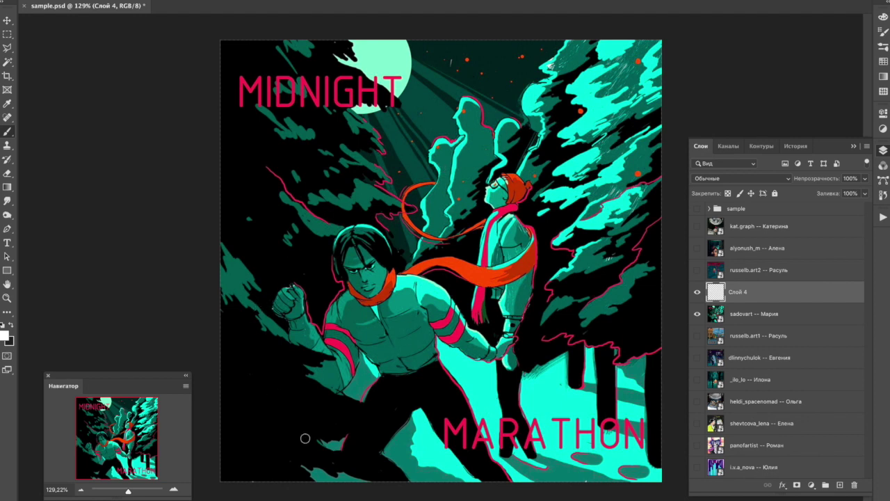
Try a white arrow from the crouching man's face towards the standing figure, and undo the strokes.
left_click_drag(450, 471, 327, 226)
key("ctrl+z")
mouse_move(375, 259)
left_mouse_down()
mouse_move(398, 248)
mouse_move(409, 253)
mouse_move(387, 259)
mouse_move(416, 238)
mouse_move(421, 255)
left_mouse_up()
key("ctrl+z")
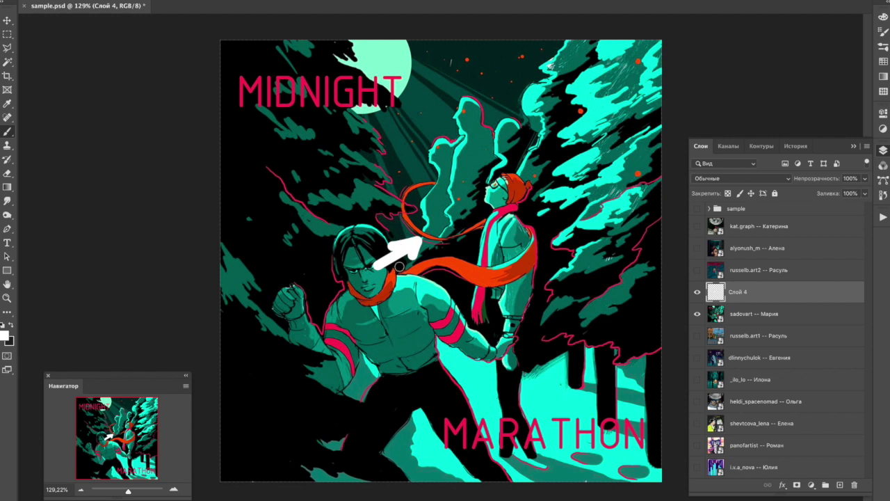
key("ctrl+z")
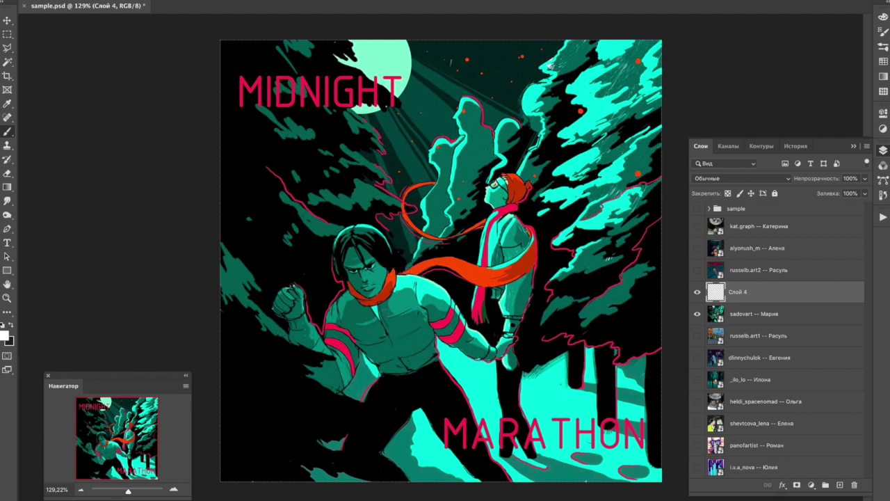
Try white marks around the joined hands and down between the two figures, and undo them.
mouse_move(513, 327)
left_mouse_down()
mouse_move(490, 358)
mouse_move(520, 334)
mouse_move(508, 329)
left_mouse_up()
key("ctrl+z")
mouse_move(446, 278)
left_mouse_down()
mouse_move(393, 228)
mouse_move(265, 342)
mouse_move(387, 474)
mouse_move(495, 454)
mouse_move(457, 307)
mouse_move(434, 268)
mouse_move(471, 191)
mouse_move(550, 183)
mouse_move(536, 356)
mouse_move(519, 420)
mouse_move(502, 420)
mouse_move(520, 434)
left_mouse_up()
key("ctrl+z")
key("ctrl+z")
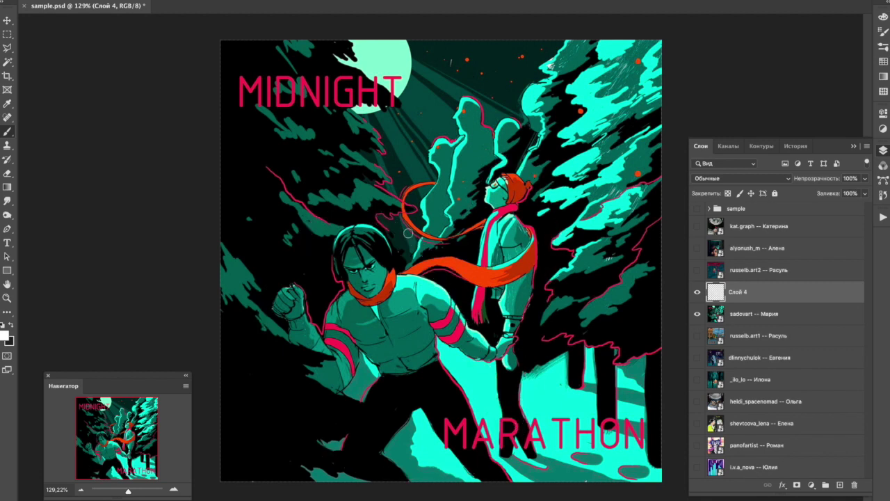
Draw a white curve from the standing figure's shoulder to the man's forearm, then try circling the man's raised arm and undo the circle.
mouse_move(357, 296)
left_mouse_down()
mouse_move(402, 267)
mouse_move(468, 280)
mouse_move(525, 267)
mouse_move(531, 240)
left_mouse_up()
mouse_move(472, 222)
left_mouse_down()
mouse_move(426, 232)
mouse_move(438, 180)
left_mouse_up()
mouse_move(520, 244)
left_mouse_down()
mouse_move(493, 297)
mouse_move(462, 323)
mouse_move(519, 251)
left_mouse_up()
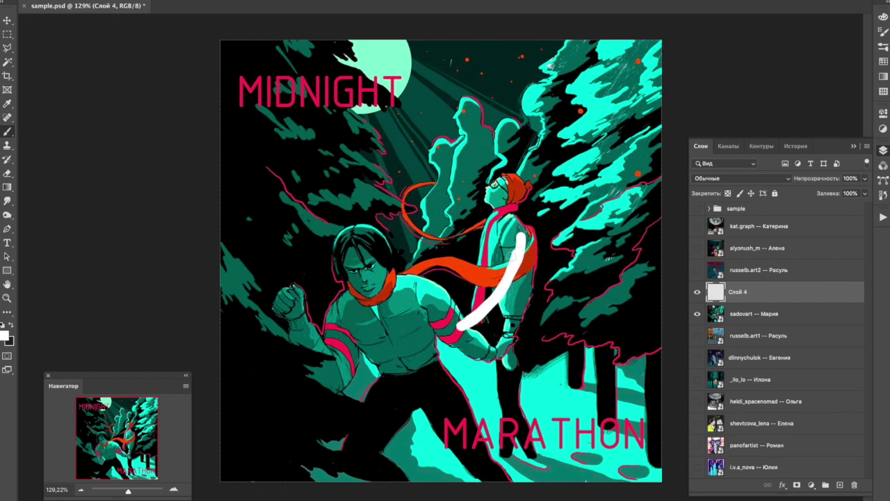
mouse_move(285, 292)
left_mouse_down()
mouse_move(290, 322)
mouse_move(337, 383)
mouse_move(315, 305)
mouse_move(285, 305)
left_mouse_up()
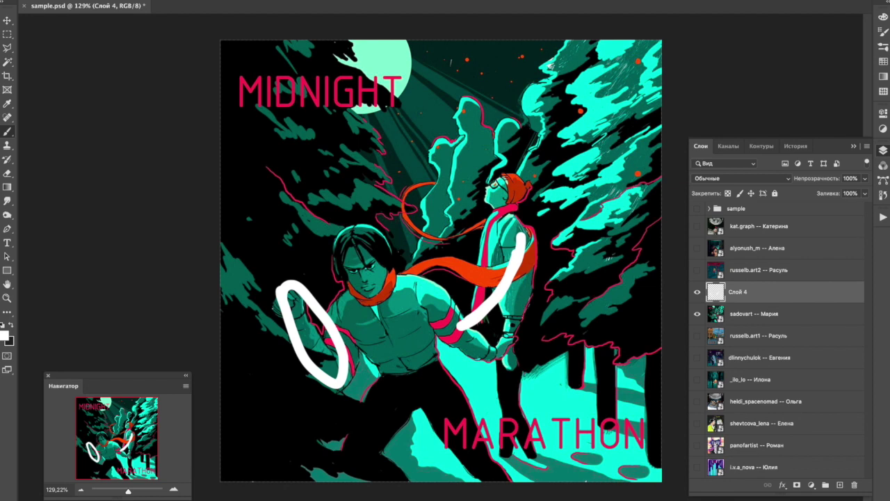
key("ctrl+z")
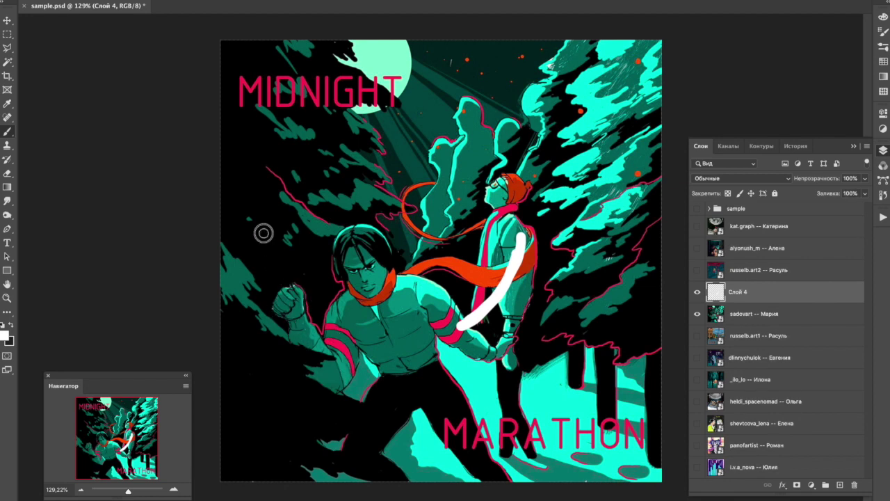
Try parallel white diagonals across the crouching man and a bent line along his torso and thigh, and undo them.
left_click_drag(263, 228, 375, 480)
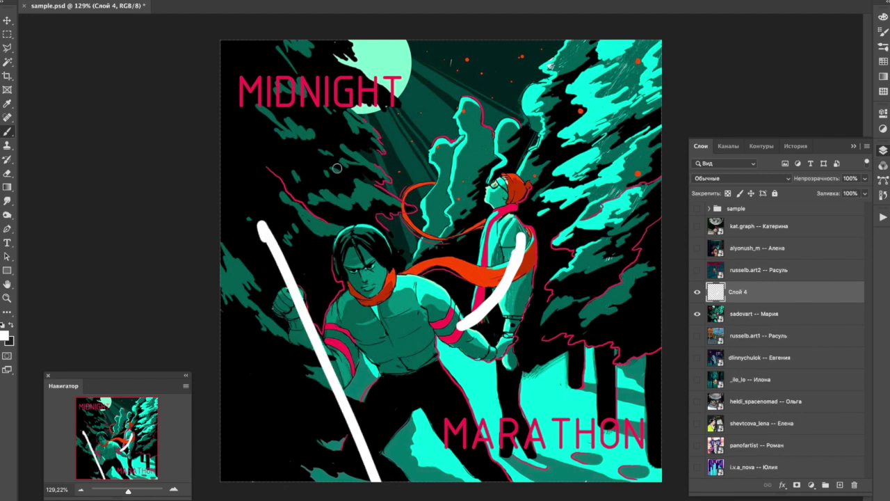
left_click_drag(337, 168, 437, 480)
left_click(430, 262)
left_click_drag(423, 339, 490, 479)
key("ctrl+z")
key("ctrl+z")
key("ctrl+z")
key("ctrl+z")
mouse_move(339, 307)
left_mouse_down()
mouse_move(356, 351)
mouse_move(357, 402)
mouse_move(338, 425)
left_mouse_up()
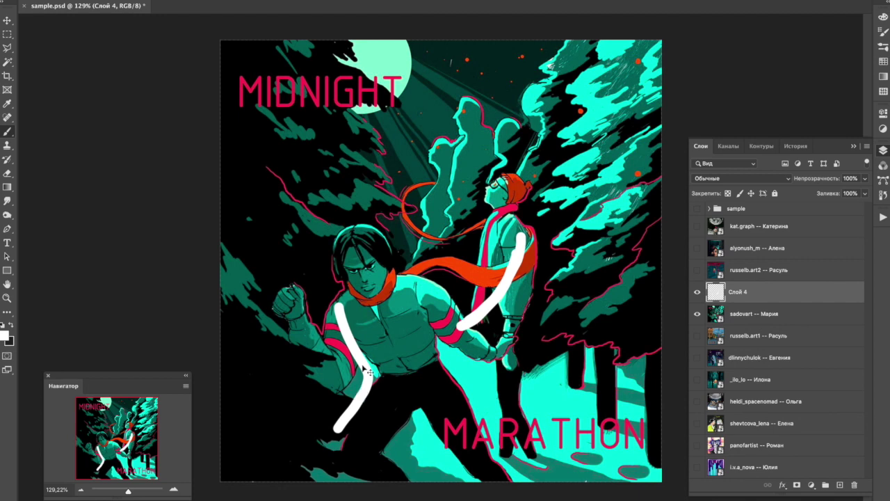
key("ctrl+z")
Paint out the crouching man's raised arm with black and dark teal, extending the foliage and ground around his side.
left_click_drag(284, 401, 335, 370)
mouse_move(211, 285)
left_mouse_down()
mouse_move(363, 363)
mouse_move(368, 400)
left_mouse_up()
mouse_move(292, 289)
left_mouse_down()
mouse_move(302, 335)
mouse_move(320, 320)
left_mouse_up()
key("ctrl+z")
key("x")
key("ctrl+z")
mouse_move(289, 306)
left_mouse_down()
mouse_move(303, 277)
mouse_move(299, 332)
mouse_move(314, 338)
mouse_move(272, 294)
mouse_move(316, 347)
mouse_move(312, 369)
left_mouse_up()
left_click(231, 270, "alt")
mouse_move(285, 342)
left_mouse_down()
mouse_move(329, 388)
mouse_move(271, 392)
mouse_move(276, 403)
mouse_move(363, 411)
mouse_move(381, 440)
mouse_move(404, 450)
mouse_move(413, 482)
mouse_move(495, 467)
left_mouse_up()
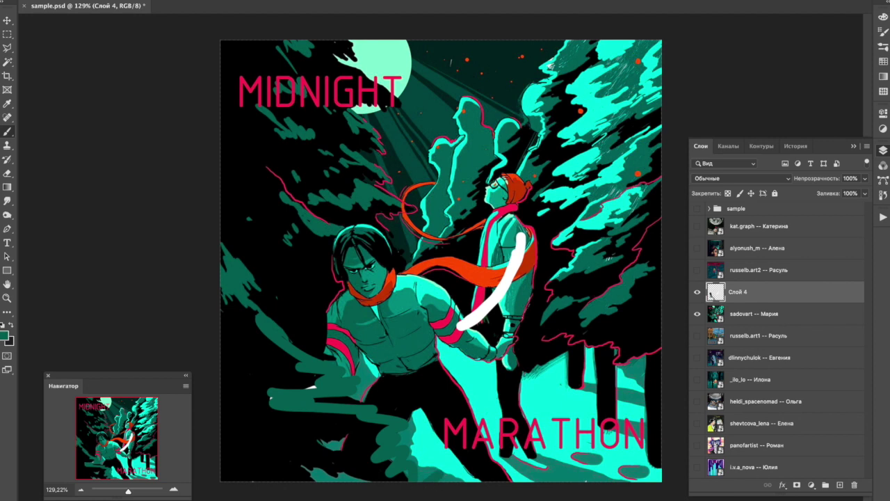
Hide the annotation layer to compare the overpainting with the original artwork, and show it again.
left_click(697, 291)
left_click(317, 420)
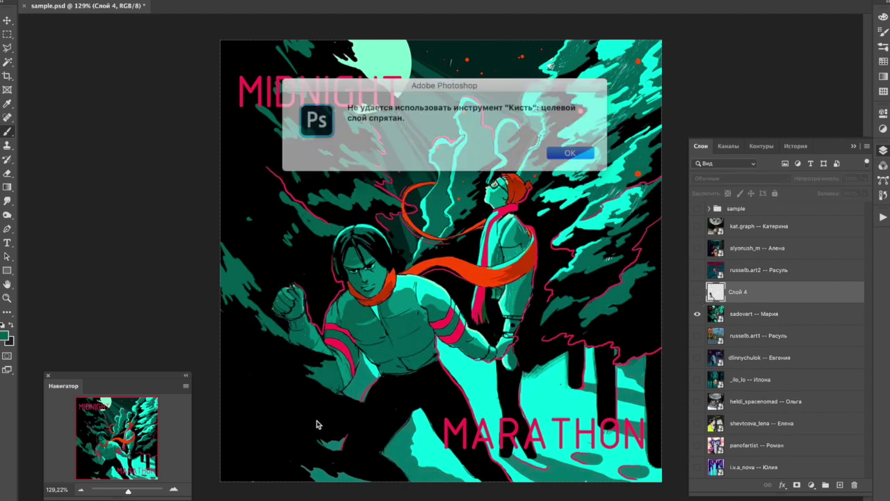
left_click(554, 152)
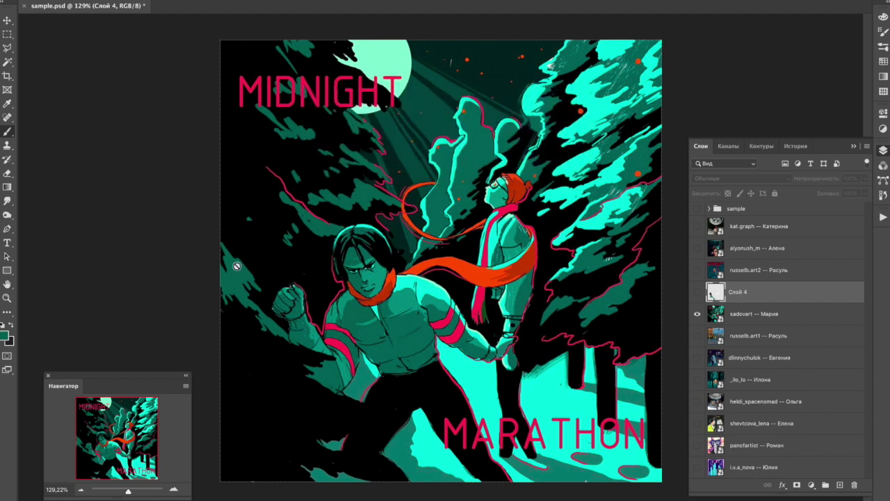
left_click(697, 292)
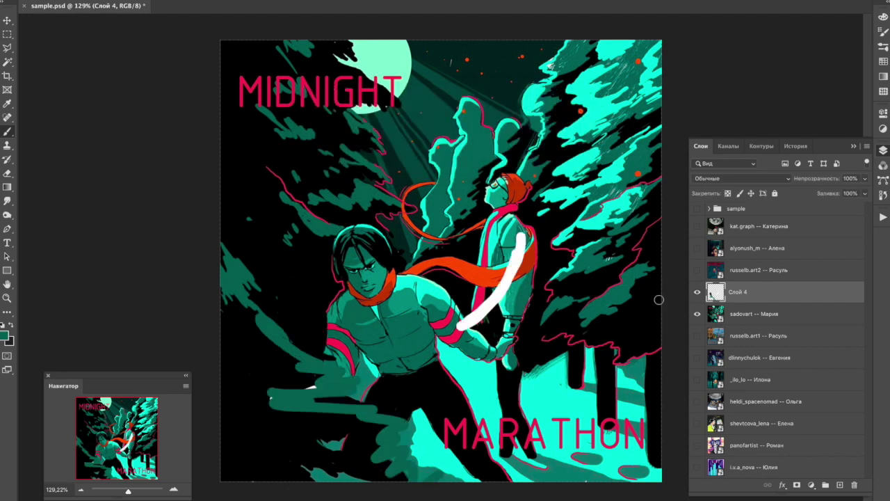
Repaint the standing figure's jacket and arm and the man's outstretched arm with light turquoise and black strokes.
left_click(512, 269)
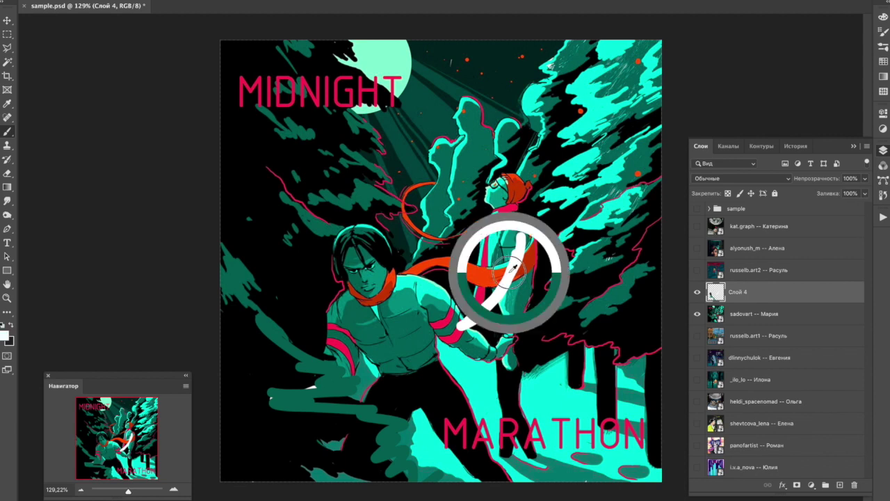
left_click(548, 259)
key("d")
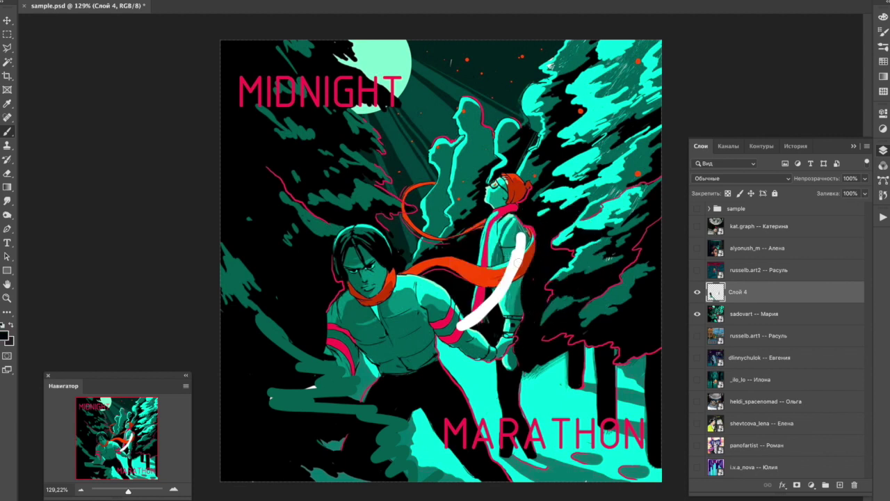
left_click(502, 233, "alt")
mouse_move(518, 239)
left_mouse_down()
mouse_move(479, 317)
mouse_move(487, 292)
mouse_move(459, 323)
mouse_move(466, 328)
mouse_move(491, 312)
mouse_move(420, 284)
mouse_move(471, 332)
mouse_move(428, 334)
mouse_move(474, 354)
mouse_move(521, 283)
mouse_move(520, 259)
left_mouse_up()
key("x")
mouse_move(470, 287)
left_mouse_down()
mouse_move(465, 312)
mouse_move(527, 234)
mouse_move(533, 264)
left_mouse_up()
left_click_drag(470, 311, 466, 331)
Cover the standing figure's lower legs with the ground's bright turquoise and repaint them shorter in black.
left_click(550, 395, "alt")
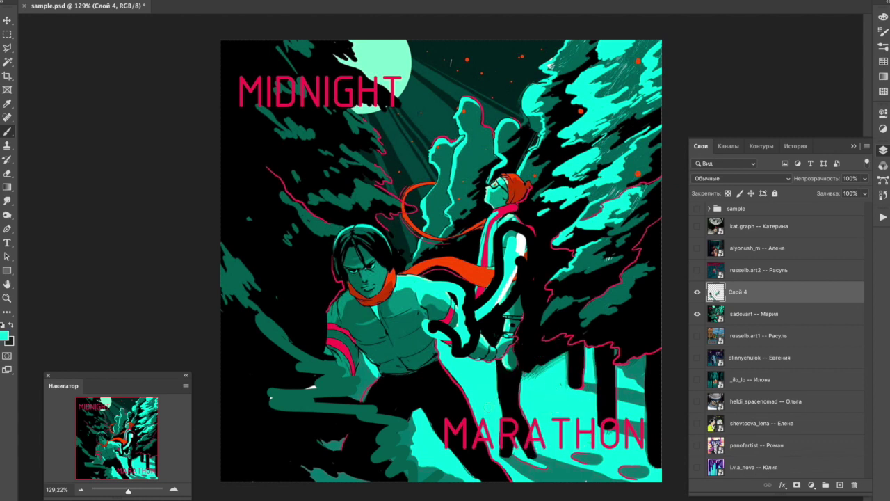
mouse_move(502, 427)
left_mouse_down()
mouse_move(553, 434)
mouse_move(495, 444)
mouse_move(550, 454)
mouse_move(513, 454)
mouse_move(547, 416)
mouse_move(528, 413)
mouse_move(510, 445)
mouse_move(523, 450)
left_mouse_up()
left_click(506, 389, "alt")
mouse_move(506, 388)
left_mouse_down()
mouse_move(487, 417)
mouse_move(523, 414)
left_mouse_up()
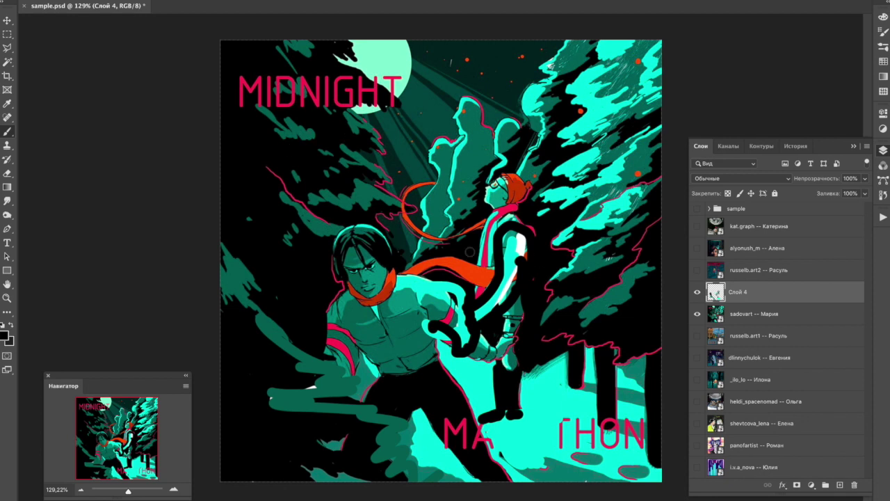
Try an orange arrow pointing at the crouching man and an orange circle around the top of his head, and undo them.
left_click(480, 269, "alt")
mouse_move(254, 209)
left_mouse_down()
mouse_move(307, 269)
mouse_move(280, 280)
left_mouse_up()
left_click(334, 250)
mouse_move(347, 222)
left_mouse_down()
mouse_move(381, 221)
mouse_move(351, 232)
left_mouse_up()
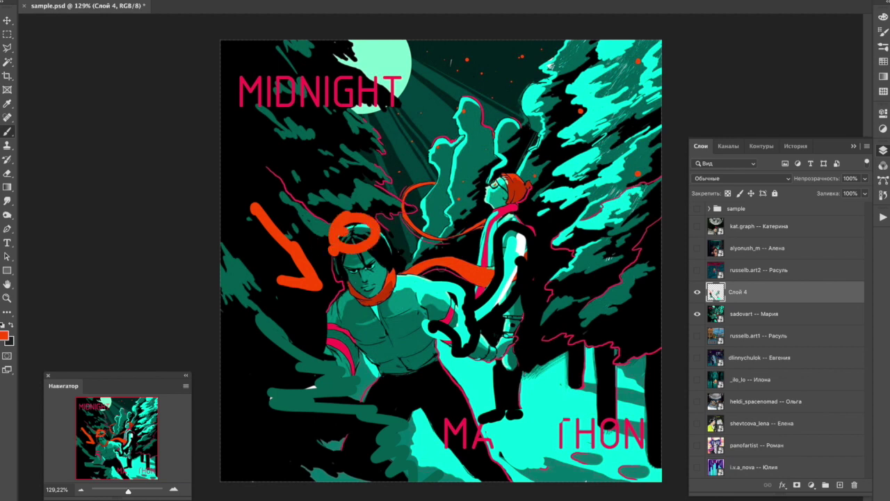
key("ctrl+z")
key("ctrl+z")
key("ctrl+z")
key("ctrl+z")
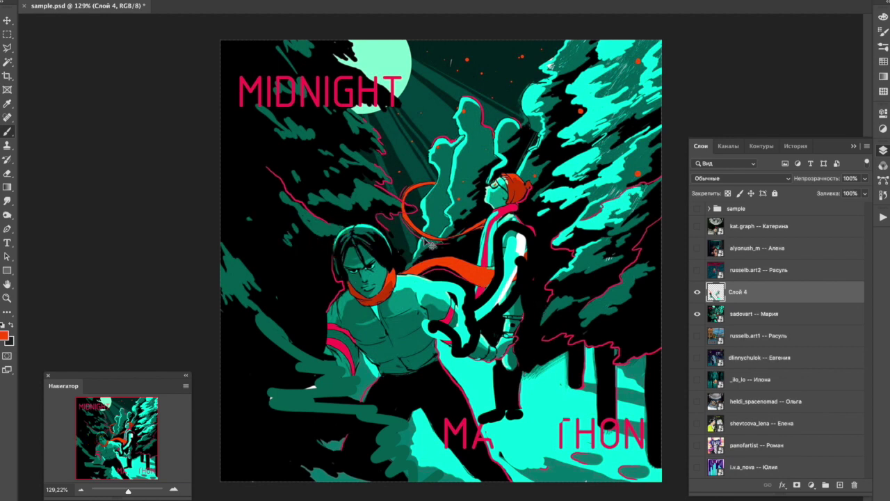
Repaint the crouching man's head turned towards the standing figure, with black hair, a teal face and a dark red scarf.
left_click(362, 268, "alt")
left_click(350, 248, "alt")
mouse_move(351, 240)
left_mouse_down()
mouse_move(343, 286)
mouse_move(352, 262)
mouse_move(340, 264)
mouse_move(372, 278)
mouse_move(383, 262)
mouse_move(370, 246)
mouse_move(380, 277)
mouse_move(369, 267)
mouse_move(372, 284)
mouse_move(376, 231)
mouse_move(376, 270)
left_mouse_up()
left_click(377, 279, "alt")
left_click(382, 245, "alt")
left_click(376, 275, "alt")
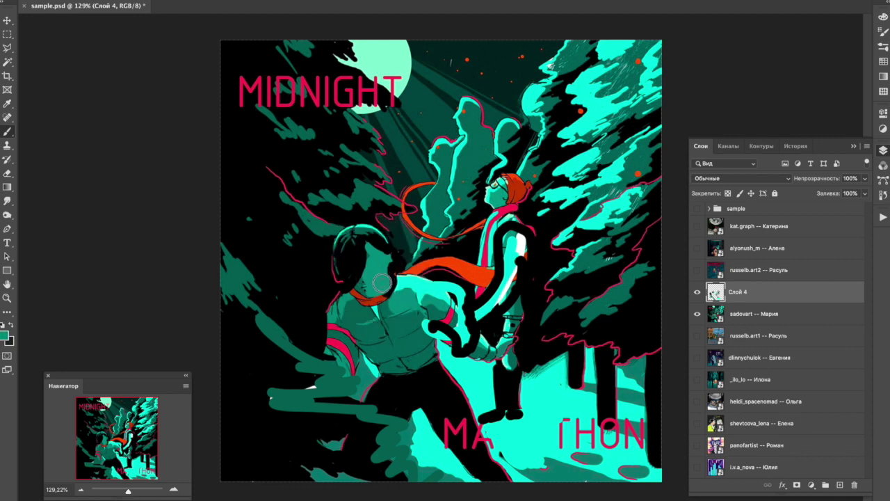
left_click(361, 295, "alt")
mouse_move(384, 298)
left_mouse_down()
mouse_move(363, 292)
mouse_move(374, 299)
left_mouse_up()
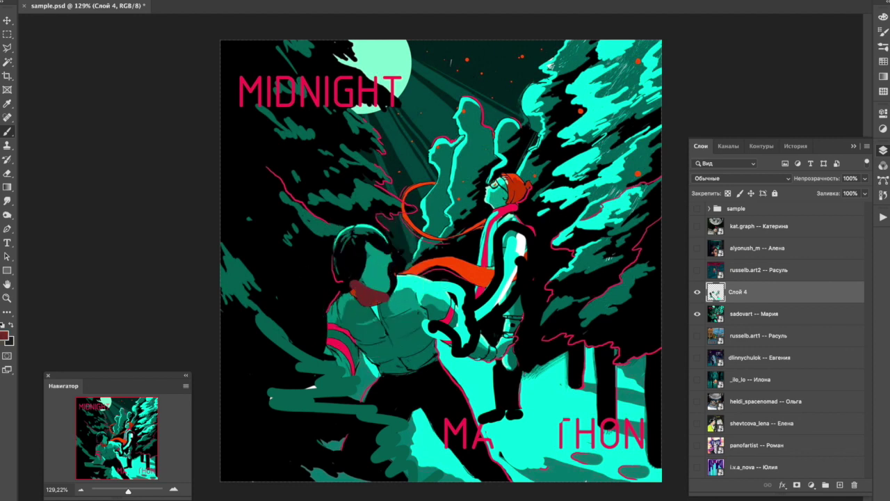
Draw a white gaze line from the man's face to the standing figure, then hide and delete the annotation layer.
left_click(521, 245, "alt")
left_click_drag(367, 260, 485, 219)
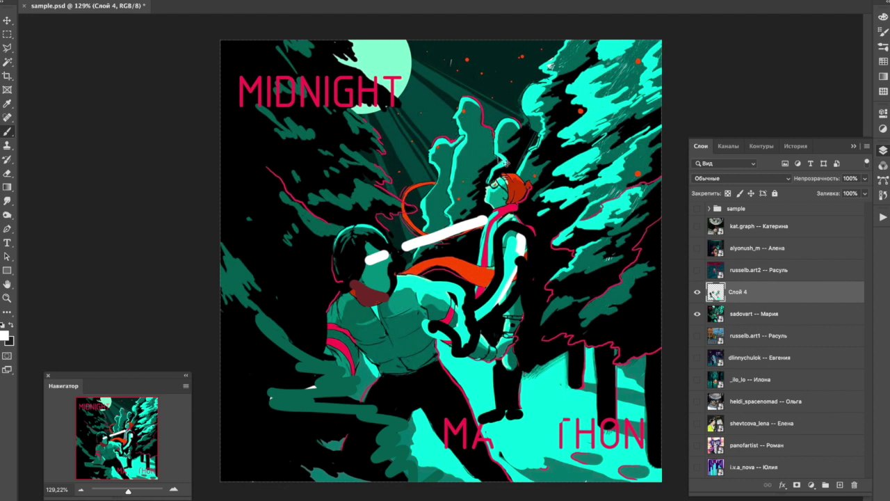
left_click(698, 293)
key("Delete")
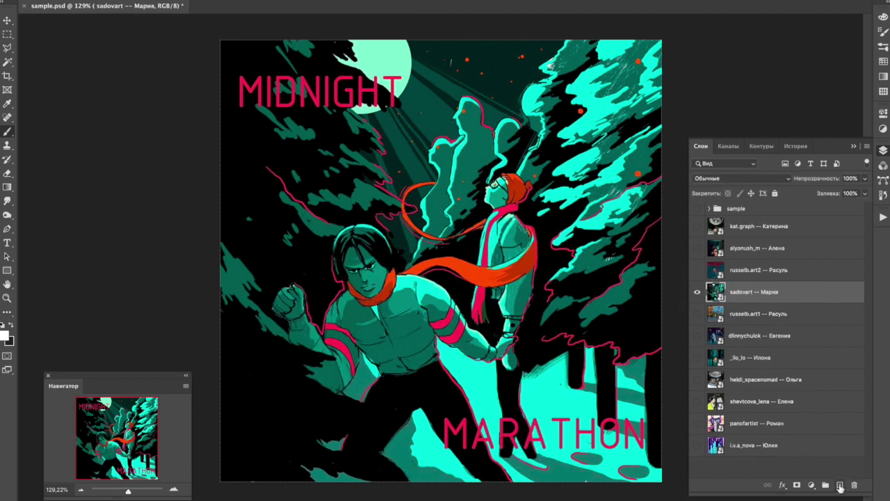
Add a new empty layer above the Midnight Marathon artwork and set the foreground colour to white.
left_click(840, 485)
left_click(472, 113, "alt")
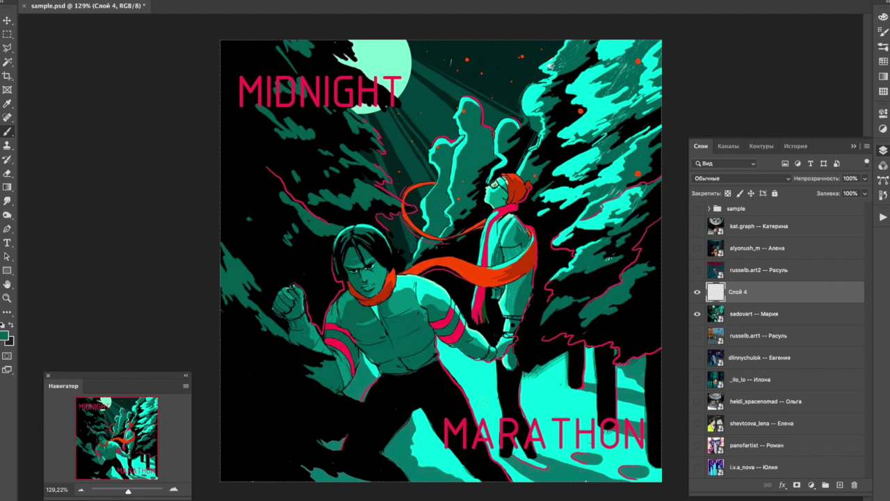
left_click(5, 336)
left_click_drag(346, 199, 295, 149)
left_click(572, 160)
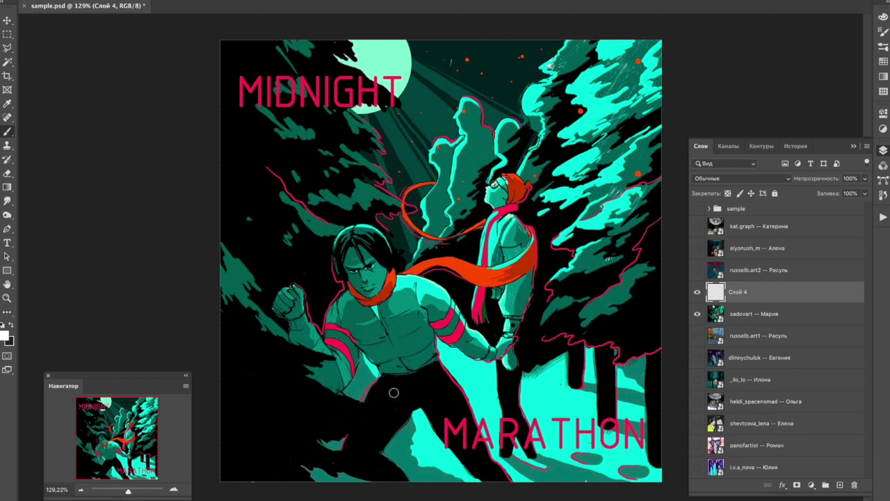
Draw two parallel white diagonals through the crouching man and vertical white lines through the standing figure, background silhouettes and trees.
left_click(272, 39, "shift")
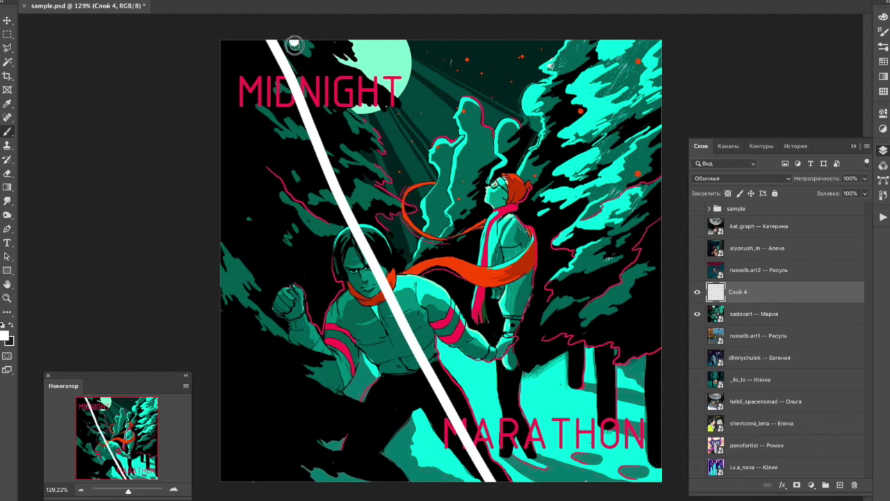
left_click_drag(294, 44, 515, 481)
left_click_drag(508, 47, 509, 414)
left_click_drag(571, 28, 570, 475)
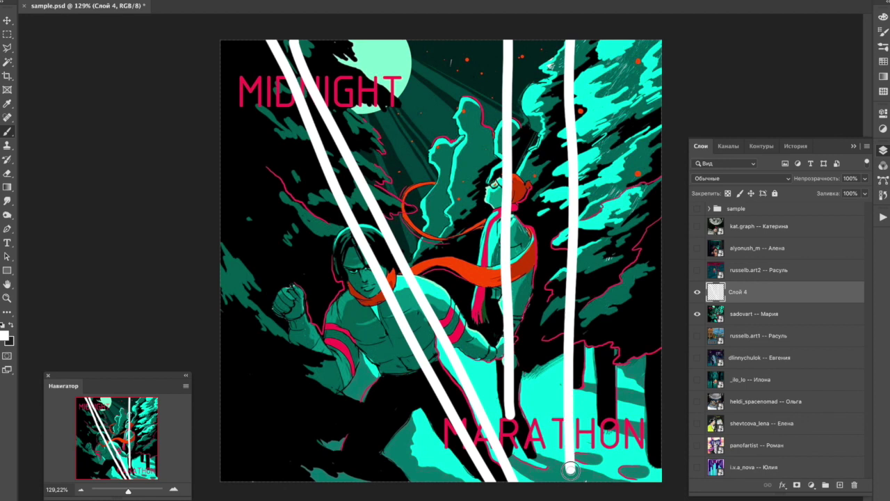
left_click_drag(614, 38, 609, 480)
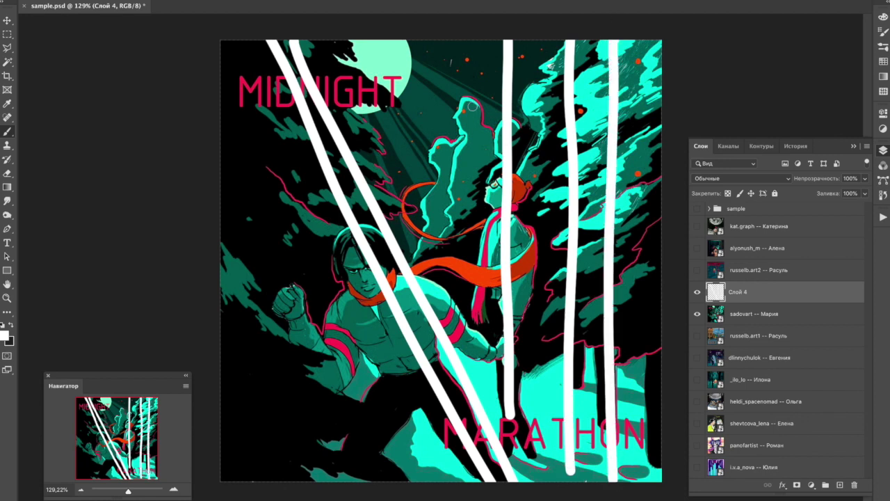
left_click_drag(459, 76, 467, 313)
left_click(633, 324)
left_click_drag(639, 303, 653, 459)
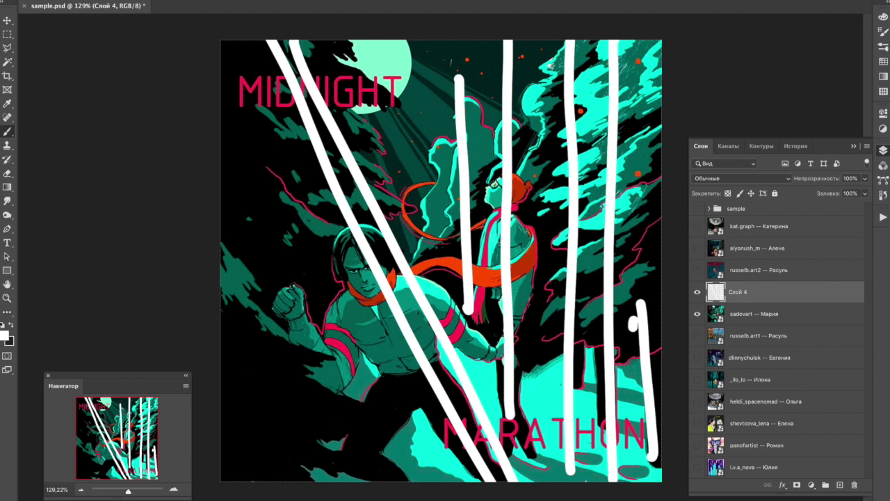
Undo all the white diagonal and vertical guide lines.
key("ctrl+z")
key("ctrl+z")
key("ctrl+z")
key("ctrl+z")
key("ctrl+z")
key("ctrl+z")
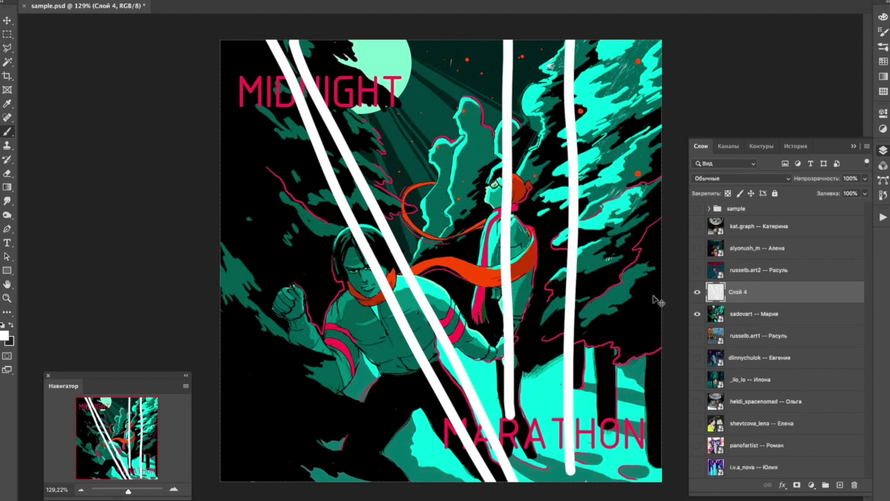
key("ctrl+z")
key("ctrl+z")
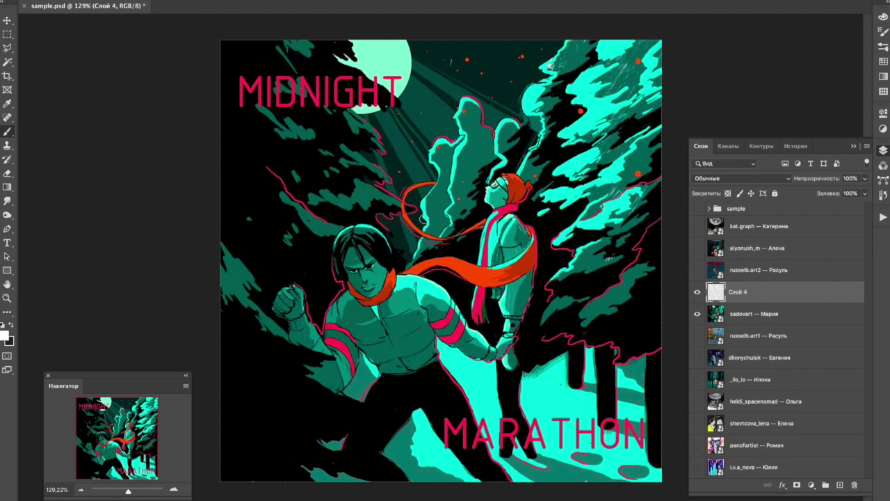
Mark the background silhouettes, the sparks and the bright tree's edges with white curves, dots and a long diagonal line.
left_click_drag(421, 222, 474, 131)
left_click_drag(513, 76, 503, 159)
left_click_drag(521, 34, 548, 104)
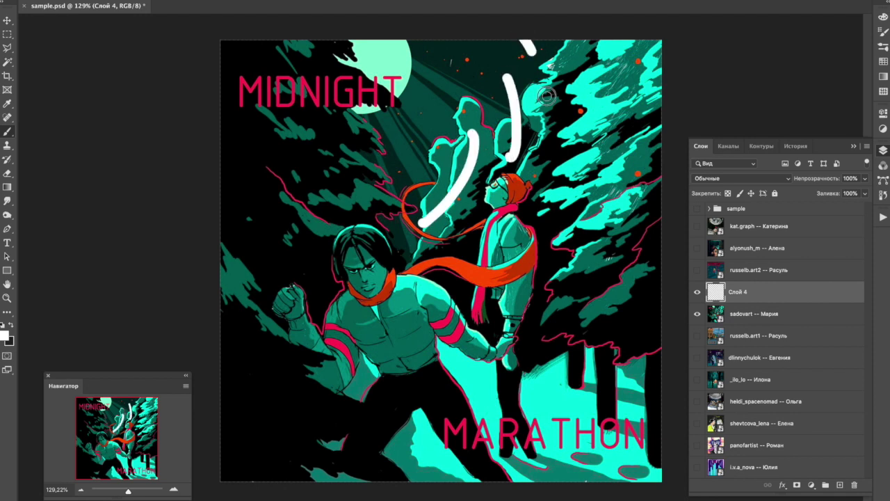
left_click_drag(549, 50, 536, 125)
left_click_drag(578, 33, 548, 78)
mouse_move(509, 111)
left_mouse_down()
mouse_move(533, 127)
mouse_move(599, 161)
left_mouse_up()
left_click(466, 56)
left_click(480, 82)
left_click_drag(614, 195, 632, 200)
left_click_drag(636, 216, 648, 236)
left_click(420, 93)
left_click(438, 111)
mouse_move(574, 60)
left_mouse_down()
mouse_move(633, 134)
mouse_move(638, 185)
left_mouse_up()
mouse_move(407, 47)
left_mouse_down()
mouse_move(447, 59)
mouse_move(644, 254)
left_mouse_up()
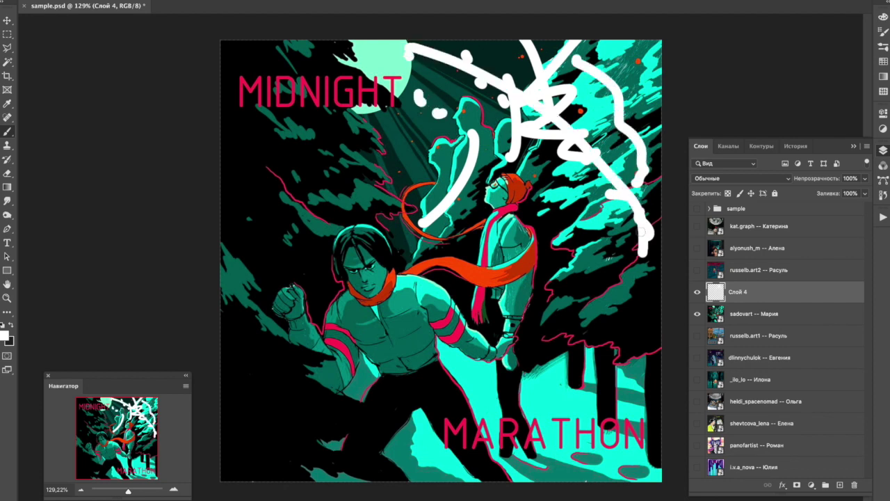
Undo all the white marks over the silhouettes, sparks and tree.
key("ctrl+z")
key("ctrl+z")
key("ctrl+z")
key("ctrl+z")
key("ctrl+z")
key("ctrl+z")
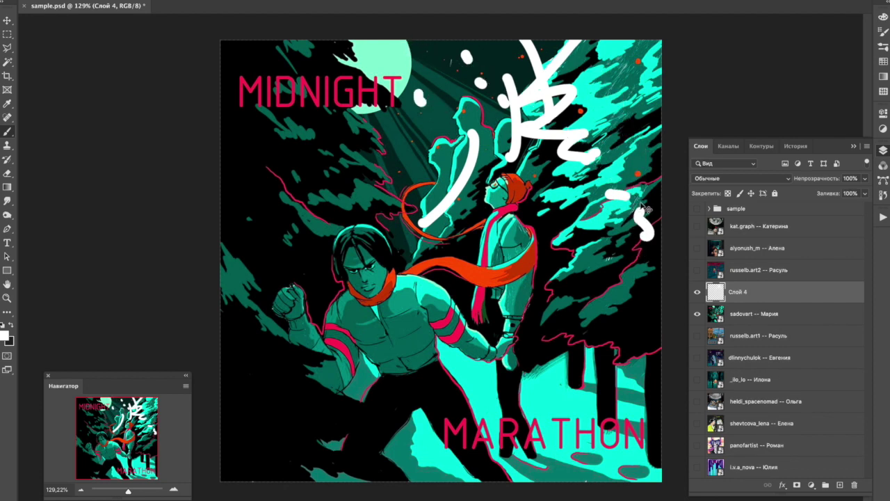
key("ctrl+z")
key("ctrl+z")
key("ctrl+z")
key("ctrl+z")
key("ctrl+z")
key("ctrl+z")
key("ctrl+z")
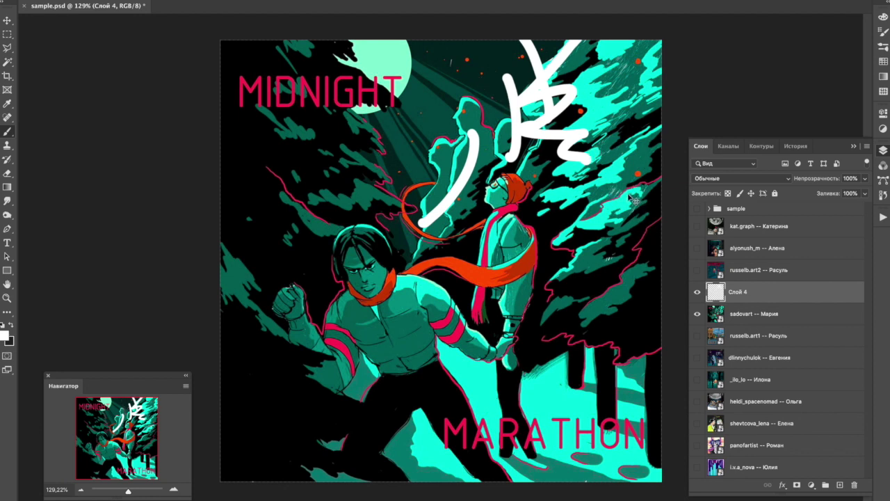
key("ctrl+z")
key("ctrl+z")
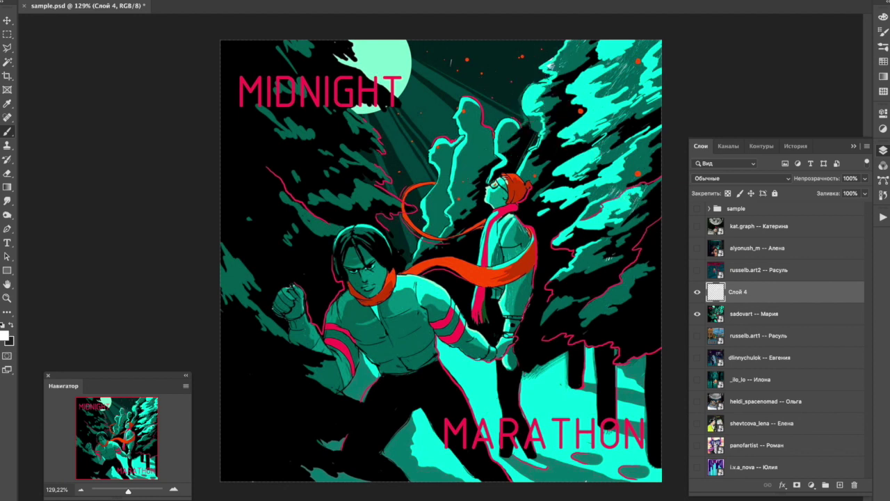
Draw white vertical guide lines through the background silhouettes, the standing figure and the trees behind it.
left_click_drag(503, 41, 515, 493)
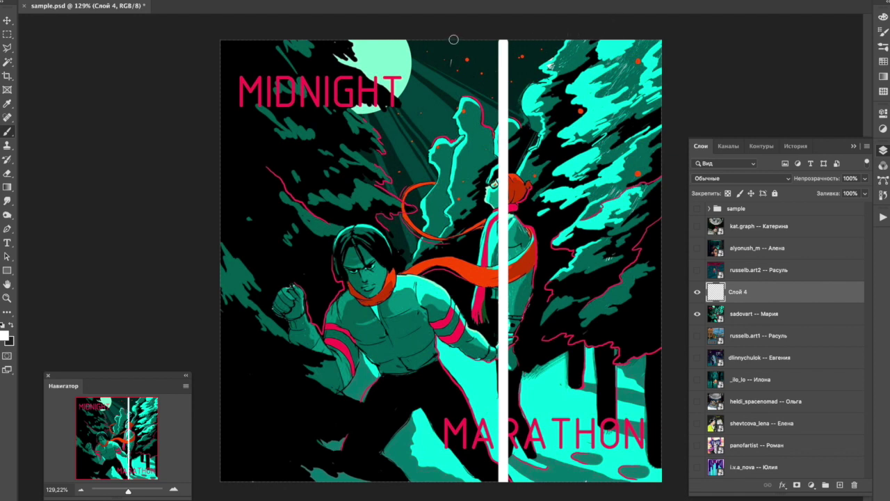
left_click_drag(453, 40, 453, 264)
left_click_drag(577, 43, 577, 421)
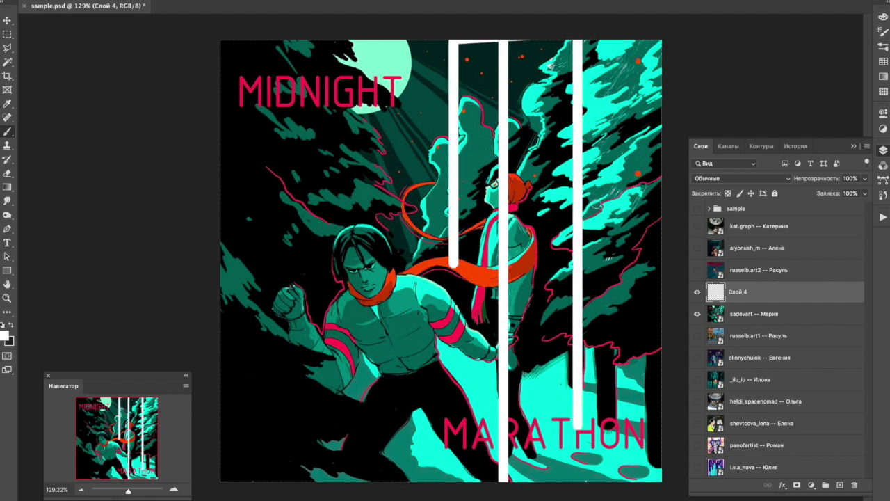
left_click_drag(621, 41, 623, 445)
Undo all the white vertical guide lines.
key("ctrl+z")
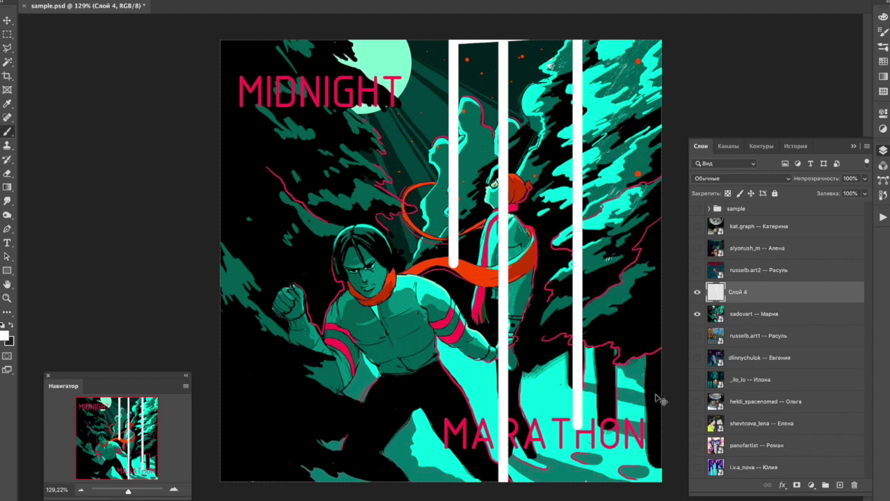
key("ctrl+z")
key("ctrl+z")
key("ctrl+z")
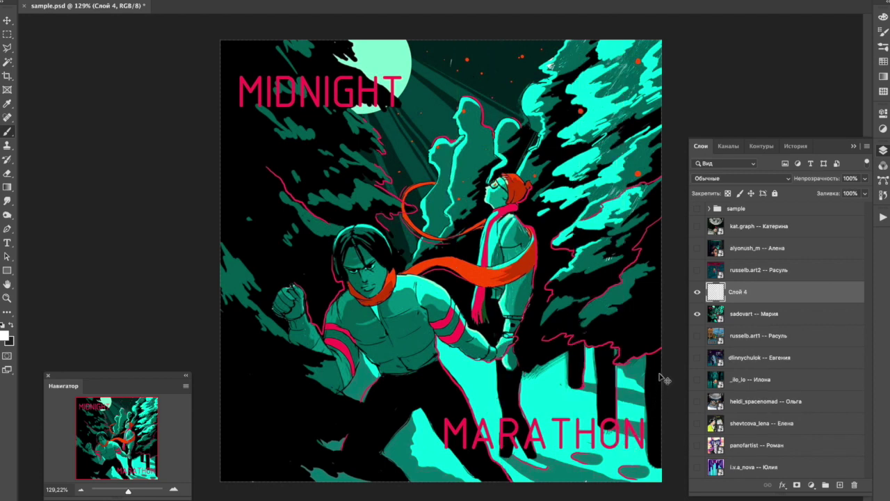
Repaint the snow and tree trunks behind the standing figure in black and sampled turquoise, and delete the temporary layer.
key("x")
mouse_move(626, 347)
left_mouse_down()
mouse_move(612, 389)
mouse_move(622, 368)
mouse_move(552, 391)
mouse_move(615, 402)
mouse_move(587, 419)
mouse_move(668, 417)
mouse_move(682, 441)
left_mouse_up()
left_click(550, 432, "alt")
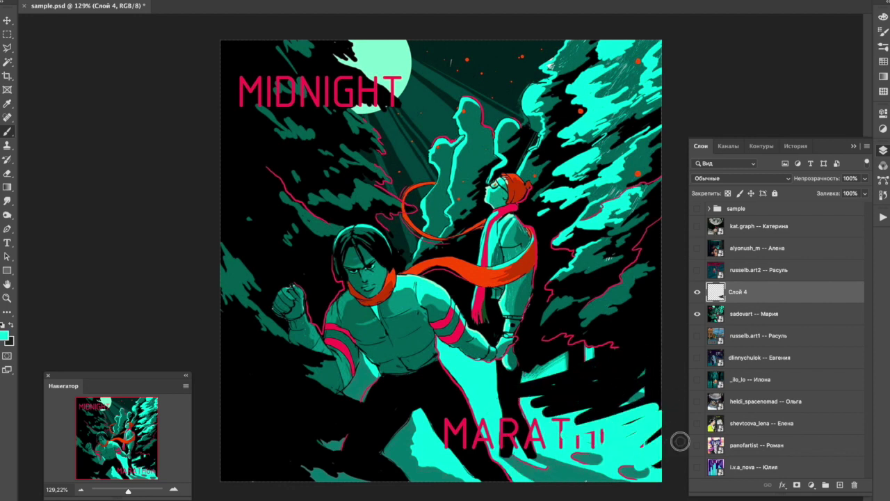
left_click_drag(531, 388, 567, 370)
mouse_move(550, 432)
left_mouse_down()
mouse_move(518, 448)
mouse_move(549, 449)
left_mouse_up()
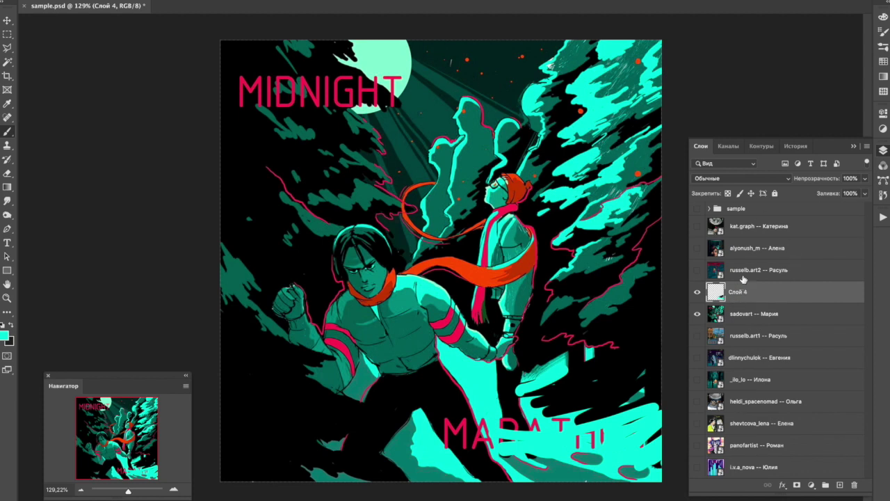
key("Delete")
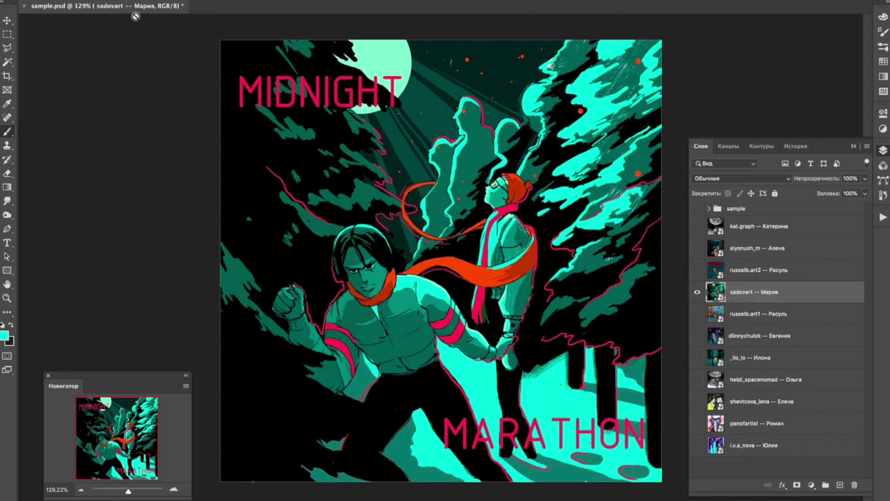
Show the sample group with only the vertical title layout v over the Midnight Marathon artwork.
left_click(697, 208)
left_click(751, 210)
left_click(708, 208)
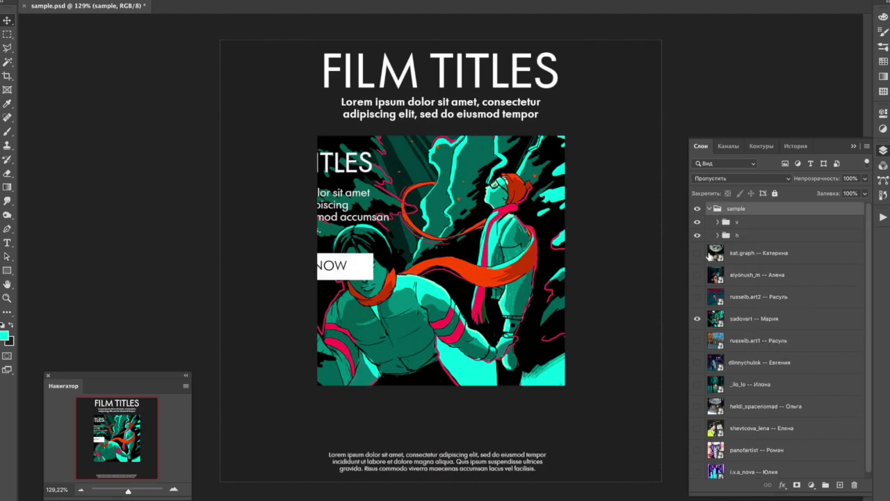
left_click(697, 236)
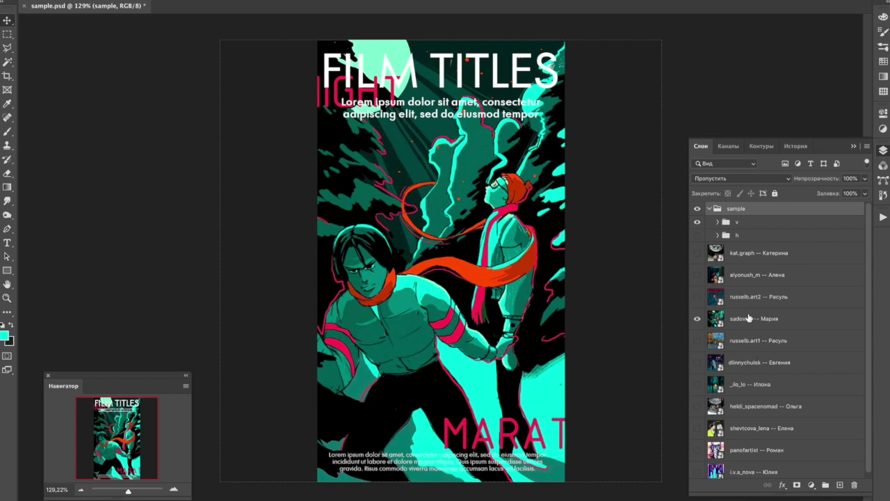
Hide the title layout and paint black over the MIDNIGHT lettering on a new layer above the artwork.
left_click(749, 318)
left_click(840, 486)
left_click(698, 208)
left_click(8, 133)
key("d")
mouse_move(344, 97)
left_mouse_down()
mouse_move(379, 99)
mouse_move(369, 82)
mouse_move(261, 99)
mouse_move(295, 69)
mouse_move(277, 104)
mouse_move(254, 113)
mouse_move(333, 68)
left_mouse_up()
Repaint the moon and the sky beside it with sampled colours where the MIDNIGHT lettering overlaps them.
left_click(380, 54, "alt")
mouse_move(402, 89)
left_mouse_down()
mouse_move(370, 104)
mouse_move(384, 113)
mouse_move(414, 83)
mouse_move(391, 110)
mouse_move(416, 93)
left_mouse_up()
left_click(420, 99, "alt")
key("bracketleft")
key("bracketleft")
left_click(369, 82, "alt")
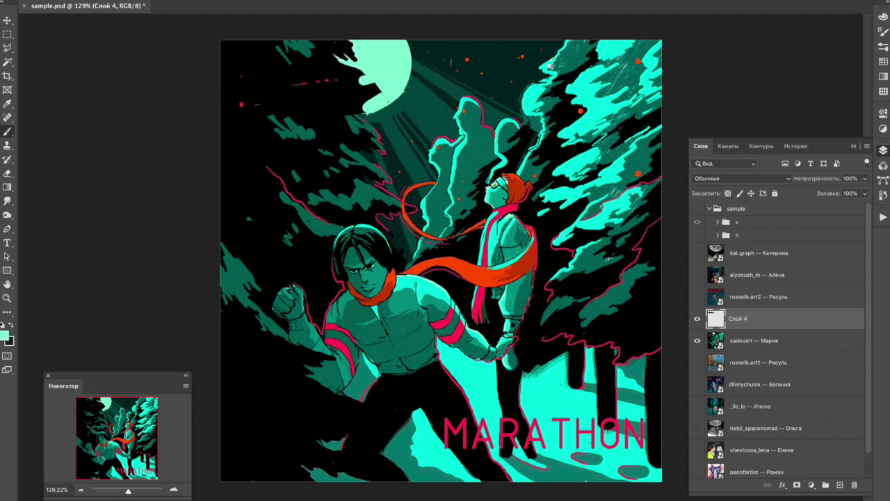
left_click_drag(363, 106, 355, 111)
Paint out the MARATHON lettering with sampled turquoise and teal for the snow and black for the figures' legs.
mouse_move(526, 408)
left_mouse_down()
mouse_move(541, 466)
mouse_move(584, 410)
mouse_move(584, 422)
mouse_move(622, 433)
mouse_move(606, 444)
mouse_move(641, 438)
left_mouse_up()
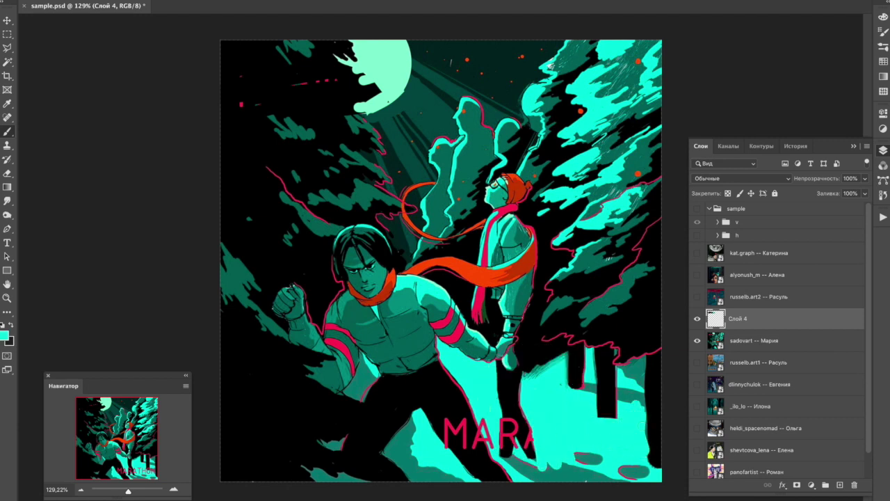
left_click(627, 395, "alt")
left_click_drag(610, 412, 618, 420)
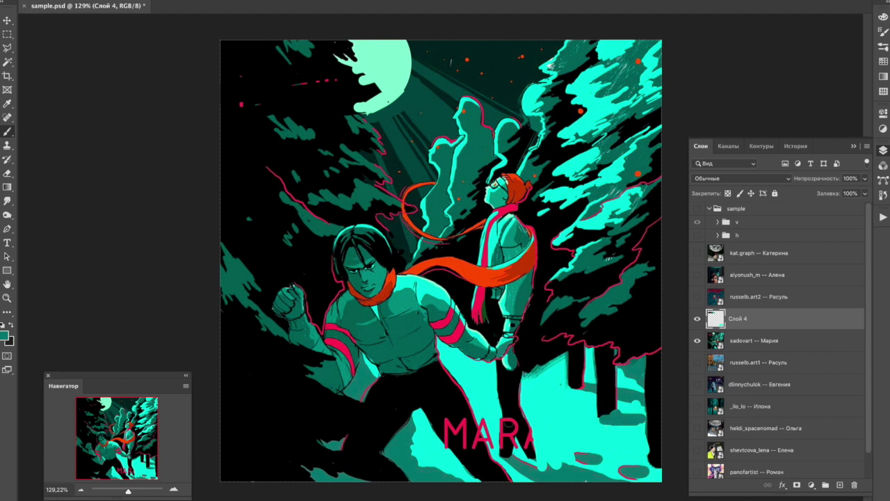
left_click(486, 407, "alt")
mouse_move(487, 410)
left_mouse_down()
mouse_move(497, 438)
mouse_move(525, 449)
left_mouse_up()
left_click(514, 397, "alt")
mouse_move(513, 403)
left_mouse_down()
mouse_move(514, 435)
mouse_move(505, 437)
mouse_move(527, 438)
left_mouse_up()
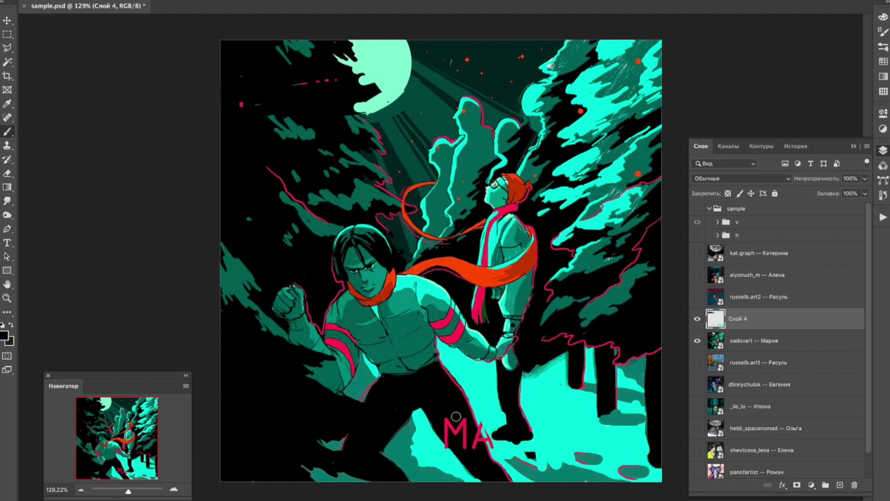
mouse_move(424, 421)
left_mouse_down()
mouse_move(477, 477)
mouse_move(505, 480)
left_mouse_up()
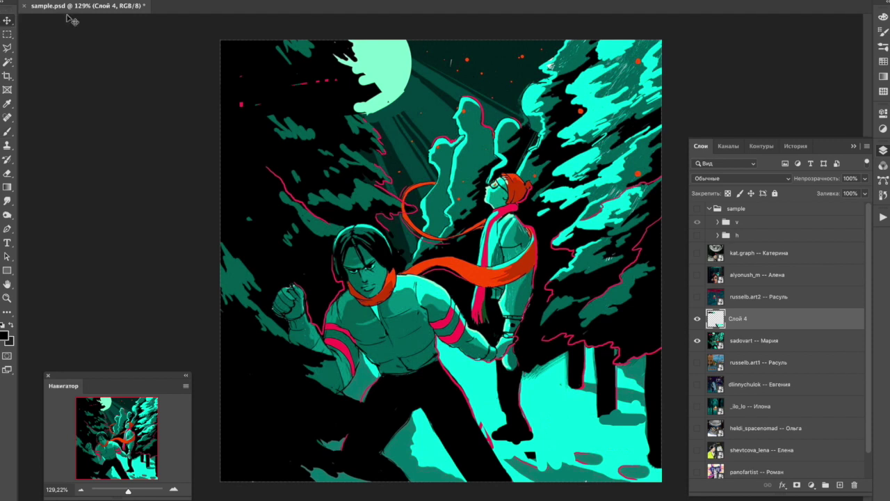
Compare the cleaned artwork under the vertical and horizontal title layouts, ending with the vertical one and the artwork layer active.
left_click(698, 210)
left_click(761, 225)
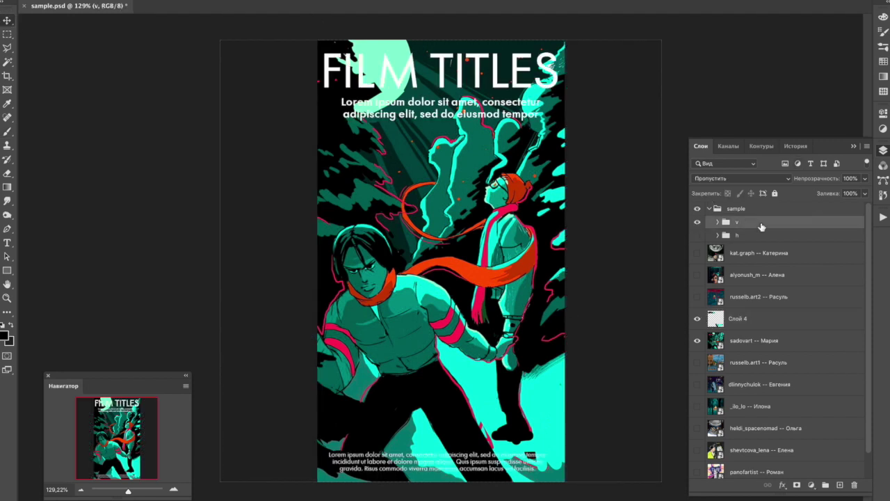
left_click(697, 221)
left_click(697, 235)
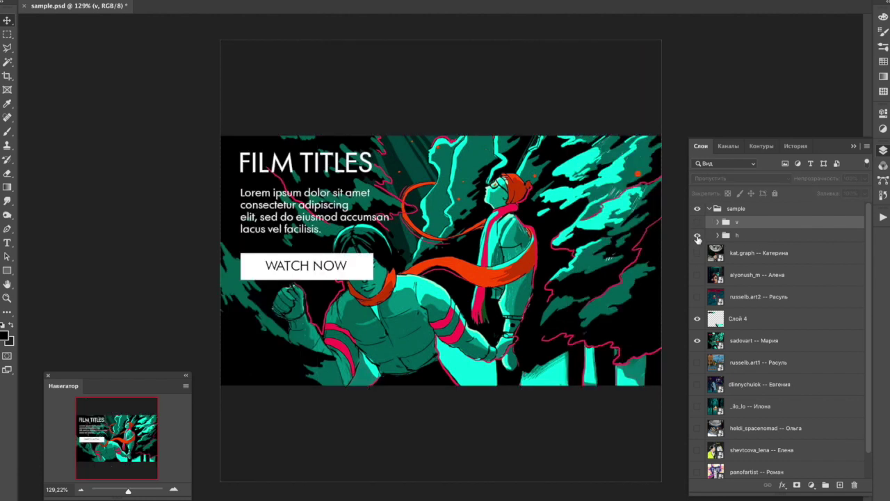
left_click(697, 222)
left_click(697, 235)
left_click(746, 345)
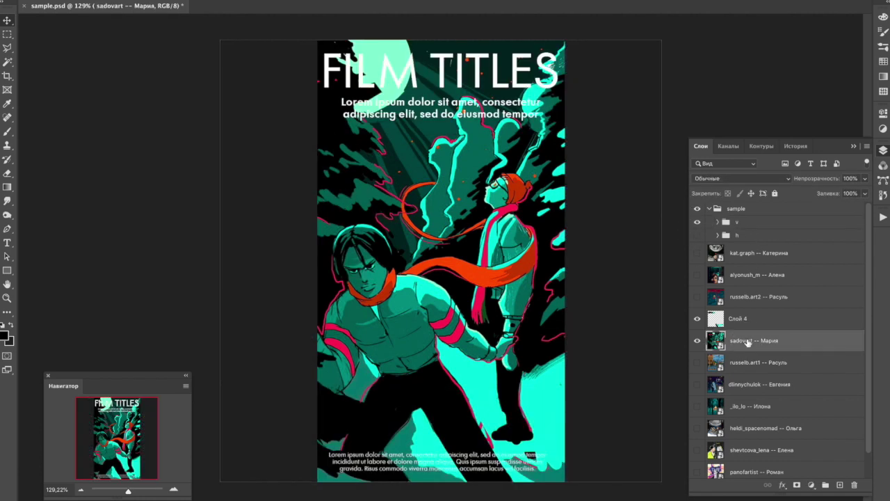
key("shift+l")
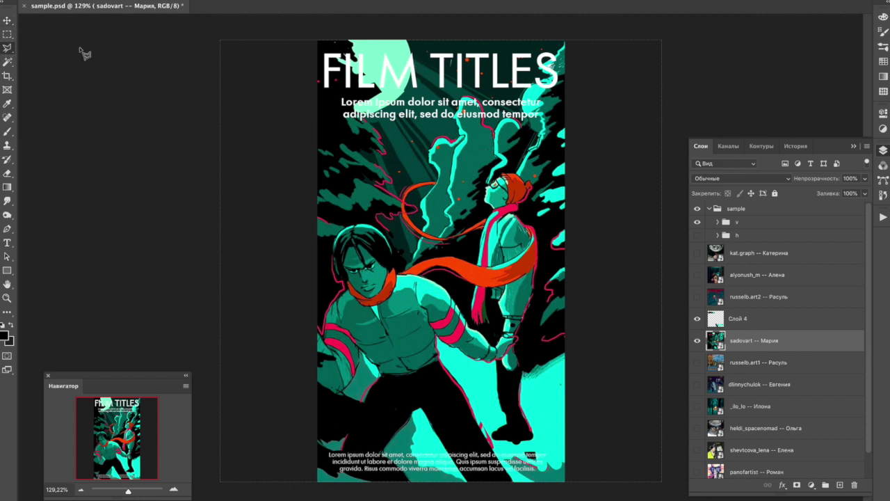
left_click(340, 35)
left_click(331, 89)
left_click(340, 143)
left_click(402, 232)
left_click(425, 209)
left_click(427, 152)
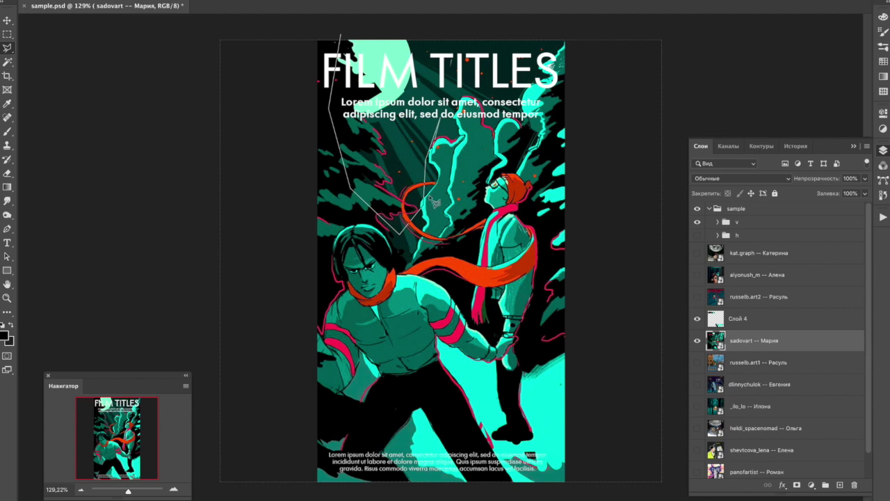
key("Escape")
Outline the moon, sky and silhouettes with the polygonal lasso, copy them to a new layer and move the copy down.
left_click(321, 186)
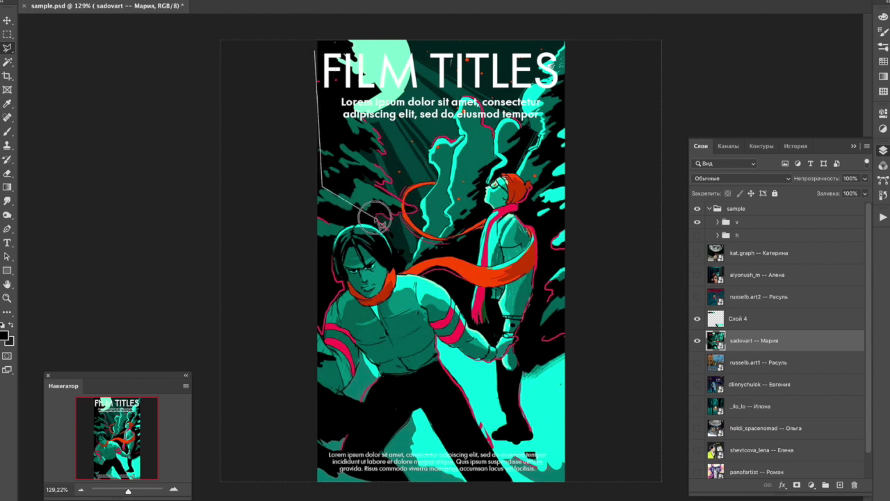
double_click(370, 100)
right_click(371, 100)
left_click(425, 171)
key("v")
mouse_move(464, 139)
left_mouse_down()
mouse_move(456, 192)
mouse_move(463, 185)
left_mouse_up()
Erase the copied layer where it covers the crouching man, the standing figure and the orange scarf.
key("e")
left_click(542, 181)
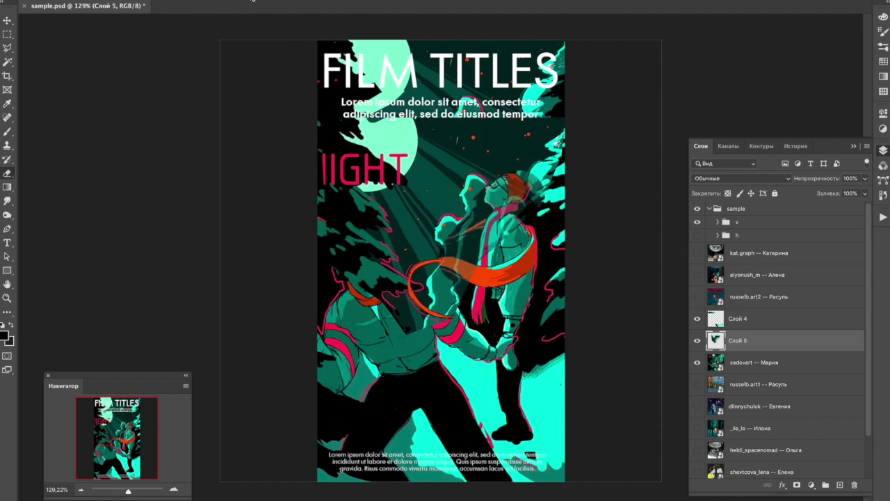
mouse_move(566, 196)
left_mouse_down()
mouse_move(520, 183)
mouse_move(481, 288)
mouse_move(436, 322)
mouse_move(392, 265)
mouse_move(358, 291)
mouse_move(358, 273)
mouse_move(342, 267)
mouse_move(384, 253)
mouse_move(452, 295)
mouse_move(474, 292)
mouse_move(473, 269)
mouse_move(452, 267)
left_mouse_up()
Merge the paint-over layer with the copied one and paint over the leftover upper moon and silhouettes with sampled colours.
left_click_drag(746, 320, 854, 485)
left_click(6, 132)
left_click(398, 134, "alt")
left_click_drag(381, 106, 415, 118)
left_click(336, 100, "alt")
mouse_move(338, 97)
left_mouse_down()
mouse_move(434, 138)
mouse_move(375, 91)
mouse_move(395, 99)
mouse_move(338, 82)
left_mouse_up()
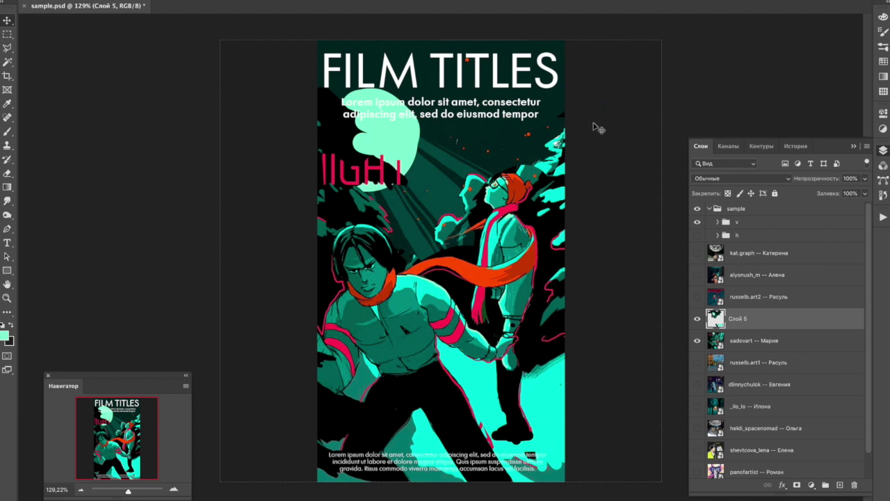
Check the lowered moon composition without titles and under the horizontal title layout.
left_click(698, 221)
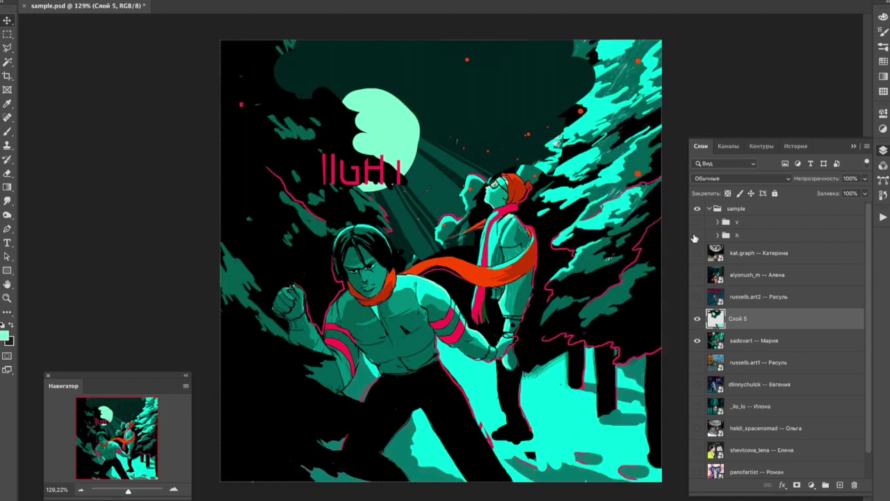
left_click(697, 235)
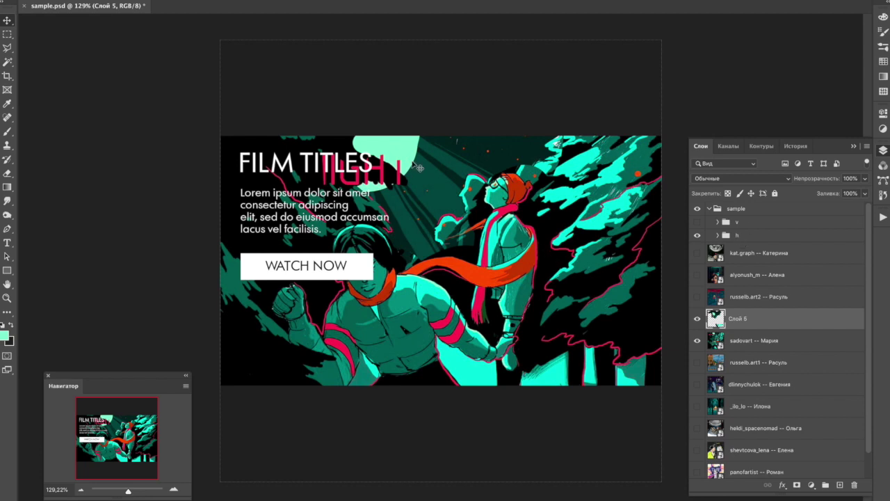
left_click(698, 235)
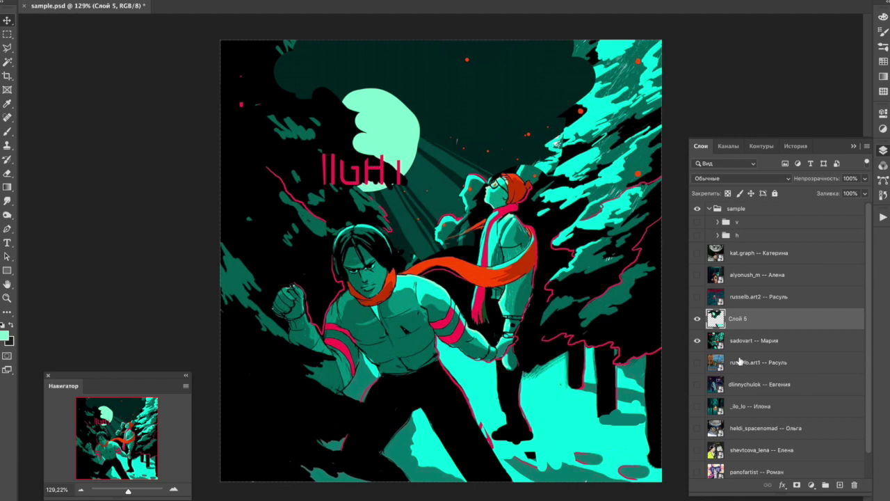
Delete the reworked paint-over layer and switch the visible artwork to the LYFE street game scene.
key("Delete")
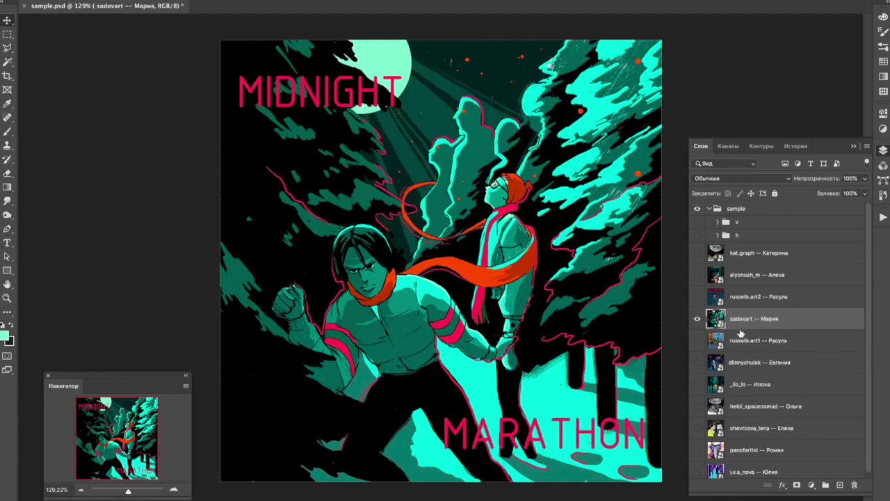
left_click(697, 321)
left_click(697, 340)
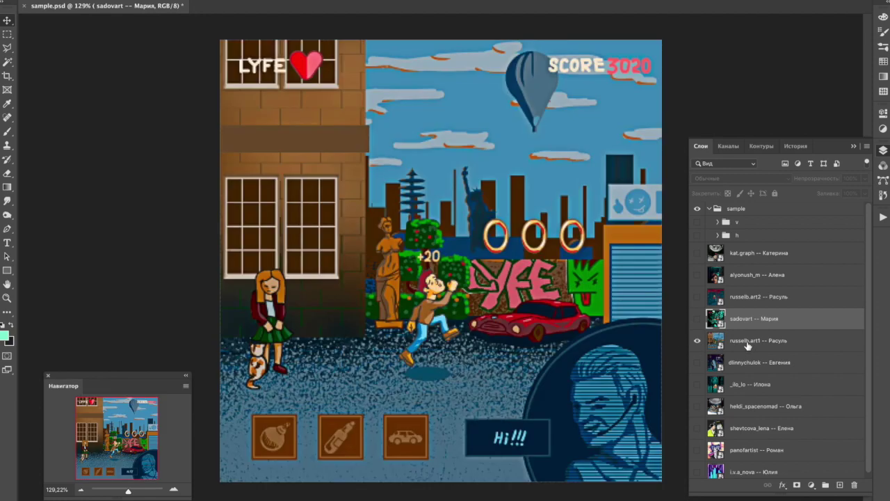
left_click(776, 342)
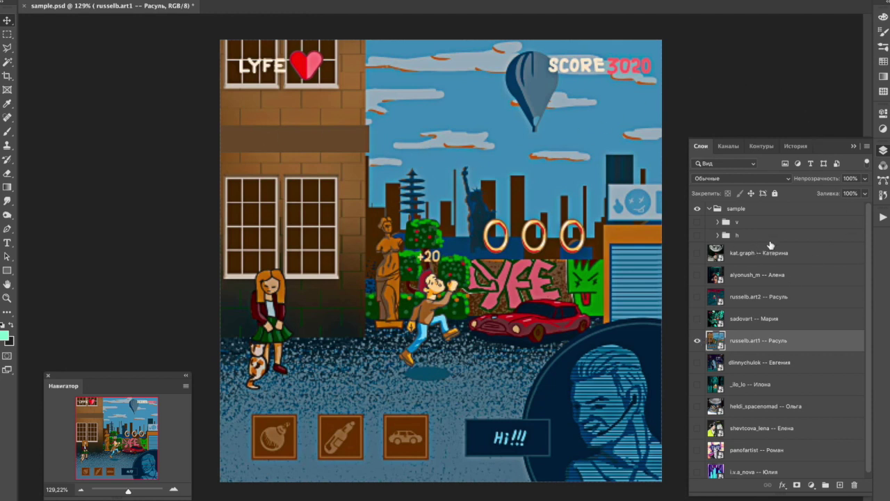
Check the game scene under the vertical and horizontal title layouts, and hide the sample group.
left_click(697, 222)
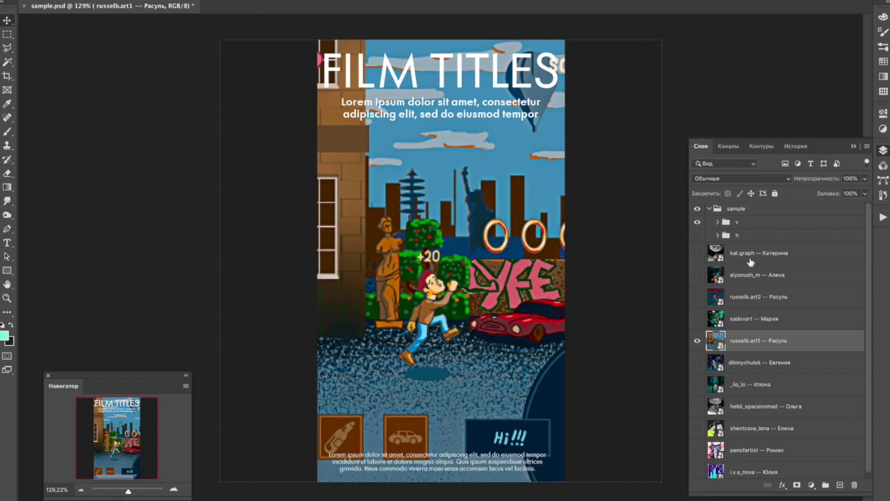
left_click_drag(697, 221, 697, 235)
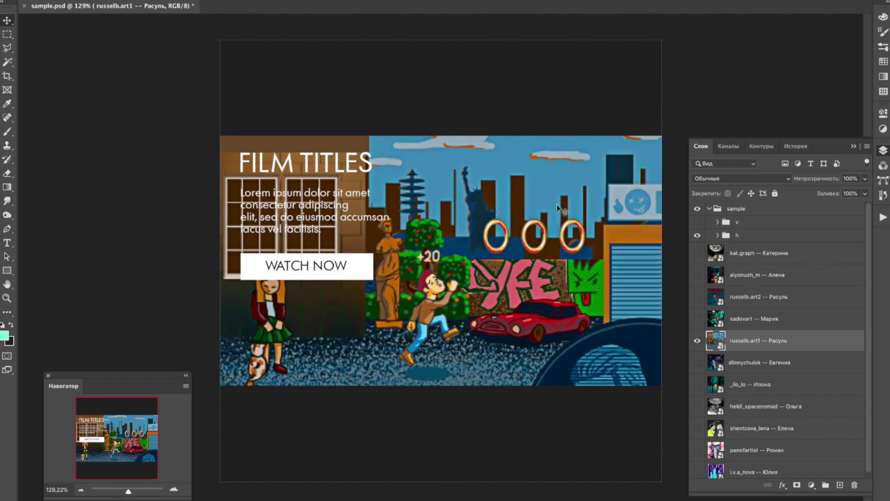
left_click(697, 208)
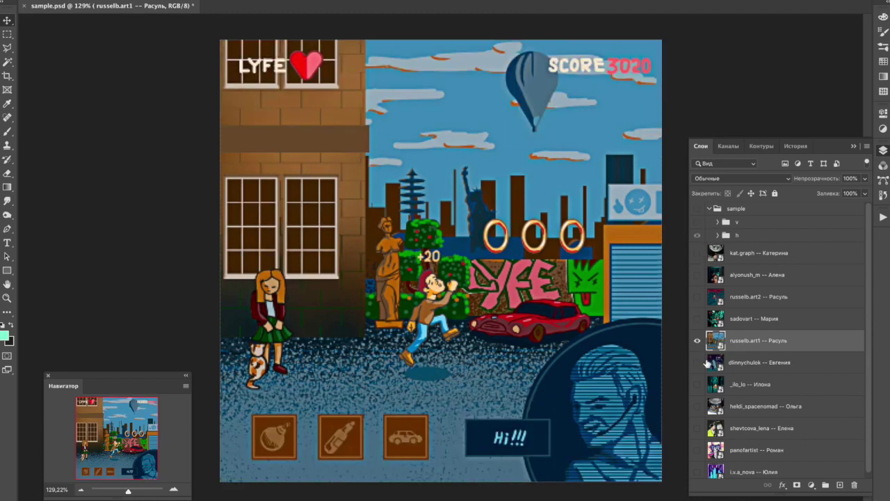
Switch the visible artwork to the night-city LYFE portrait and add a new layer above it for brush markup.
left_click(698, 340)
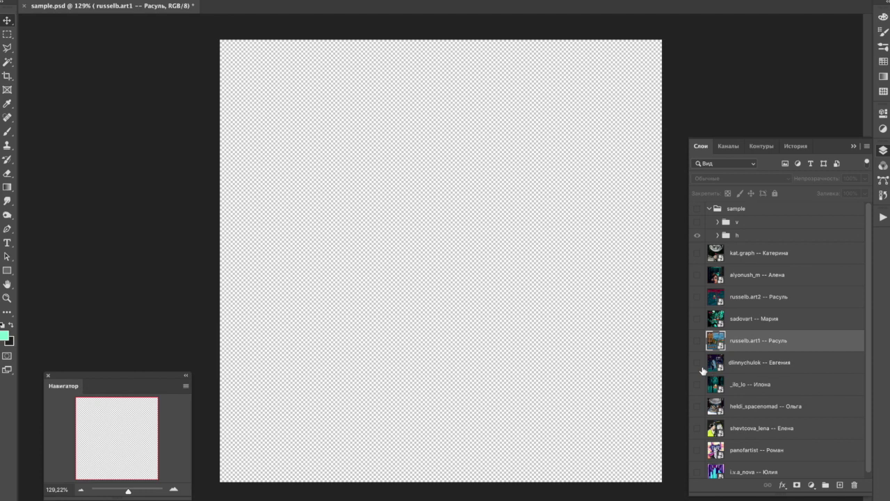
left_click(696, 363)
left_click(770, 366)
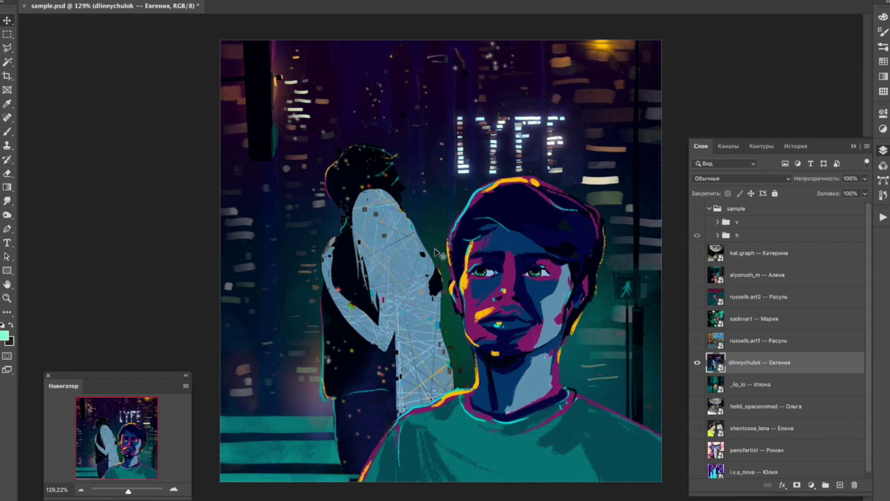
key("ctrl+shift+alt+n")
key("b")
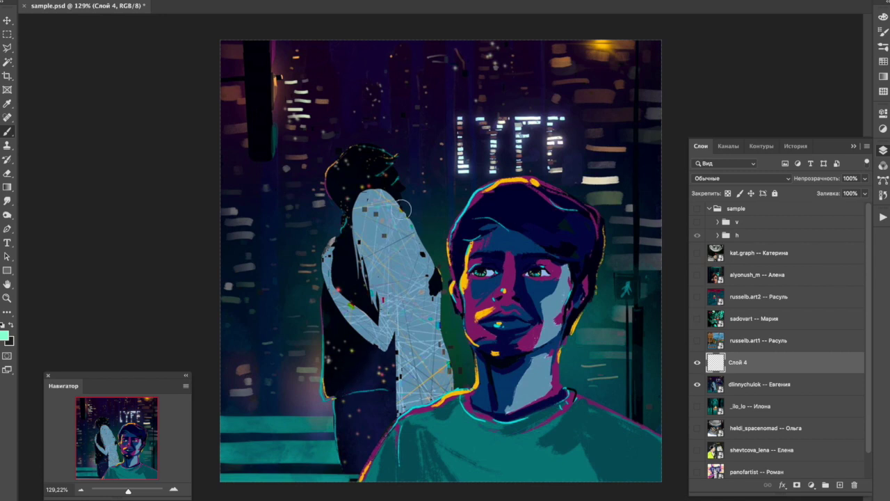
left_click_drag(392, 211, 373, 187)
mouse_move(362, 277)
left_mouse_down()
mouse_move(341, 302)
mouse_move(388, 394)
mouse_move(434, 365)
mouse_move(412, 232)
mouse_move(383, 193)
mouse_move(394, 250)
mouse_move(410, 265)
mouse_move(406, 316)
left_mouse_up()
key("ctrl+z")
key("ctrl+z")
Sample the blue-grey from the embracing figure and paint plain patches on its lined clothing and the boy's T-shirt.
left_click(400, 268, "alt")
mouse_move(459, 448)
left_mouse_down()
mouse_move(461, 423)
mouse_move(490, 471)
left_mouse_up()
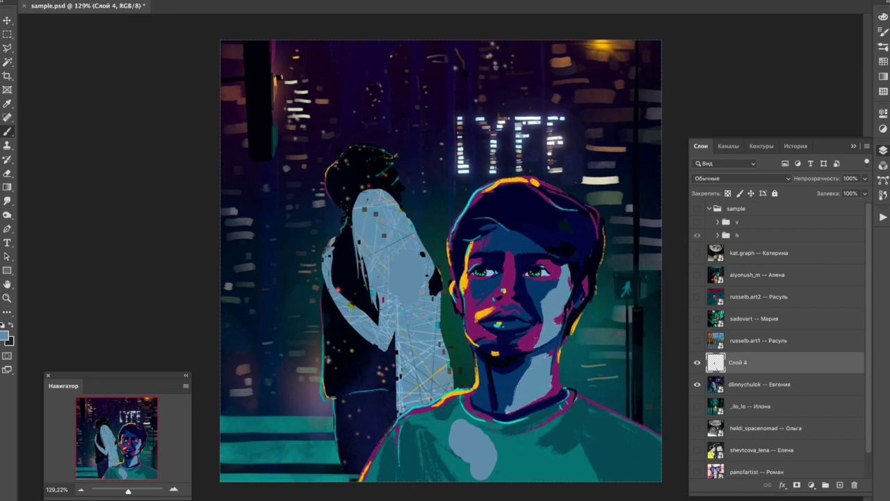
Paint blue-grey trial patches over the boy's cheek and jaw and on the teal bench slats.
mouse_move(569, 275)
left_mouse_down()
mouse_move(532, 394)
mouse_move(553, 362)
left_mouse_up()
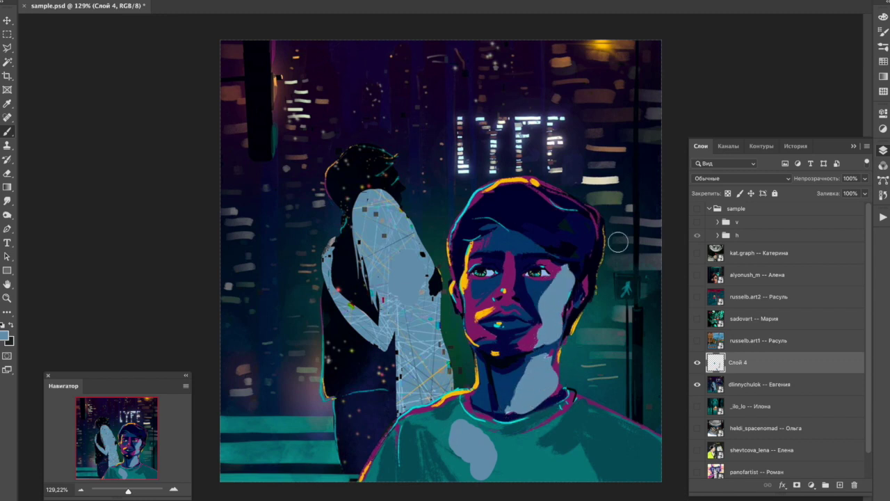
mouse_move(299, 449)
left_mouse_down()
mouse_move(302, 457)
mouse_move(250, 455)
left_mouse_up()
left_click_drag(291, 420, 316, 423)
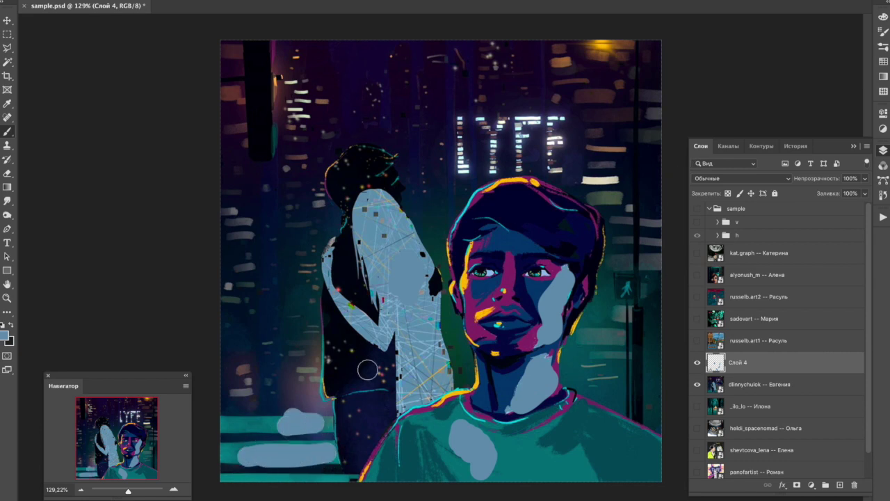
Undo all the blue-grey patches painted on the temporary layer.
key("ctrl+z")
key("ctrl+z")
key("ctrl+z")
key("ctrl+z")
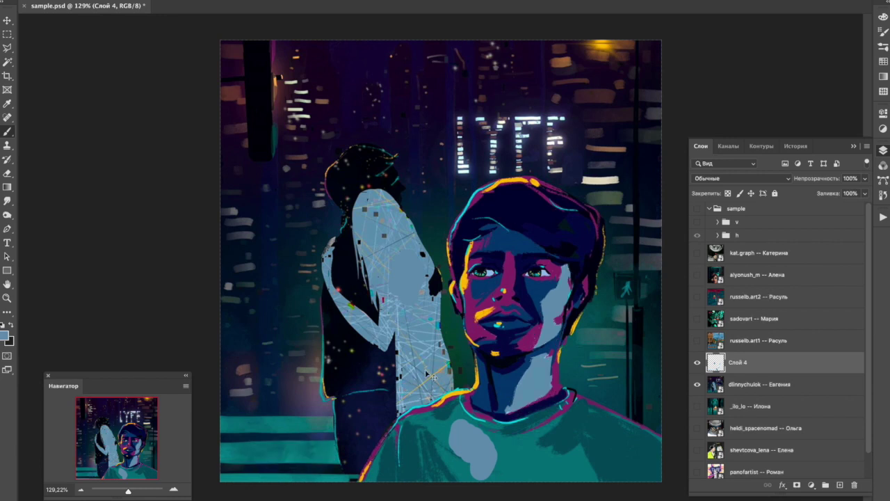
key("ctrl+z")
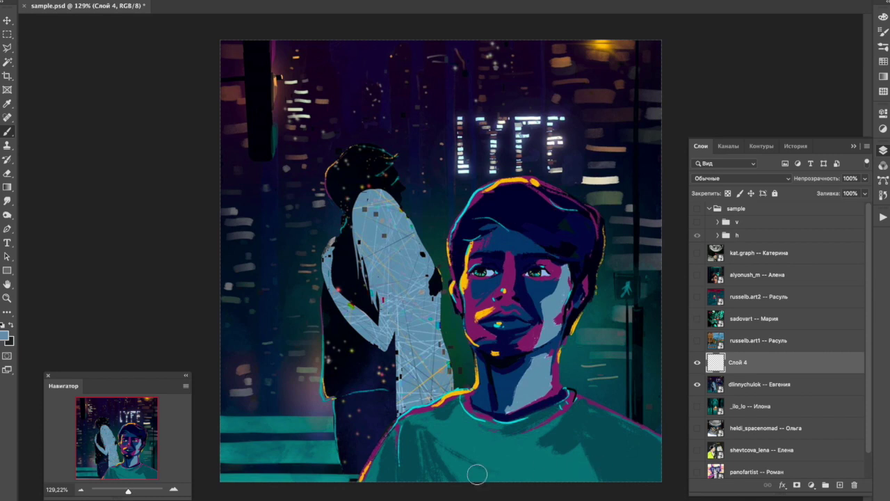
Check the night-city portrait under the vertical and the horizontal title layouts.
left_click(697, 208)
left_click(698, 235)
left_click(697, 222)
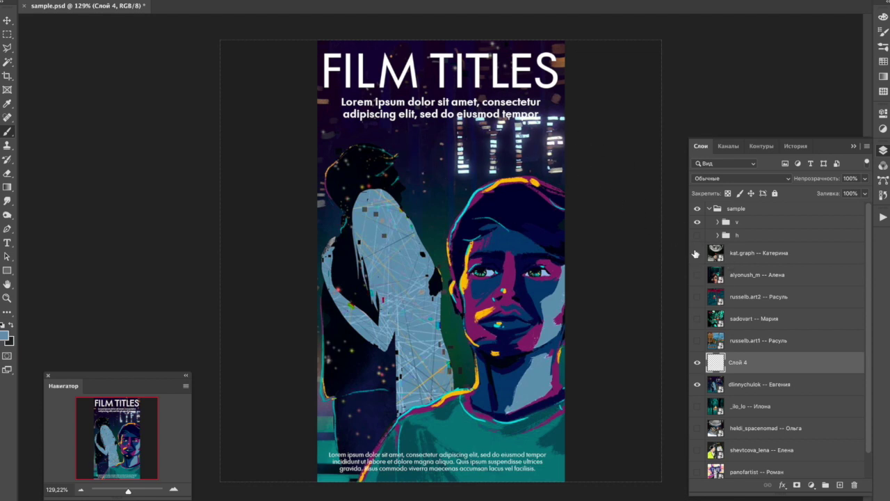
left_click(698, 221)
left_click(698, 235)
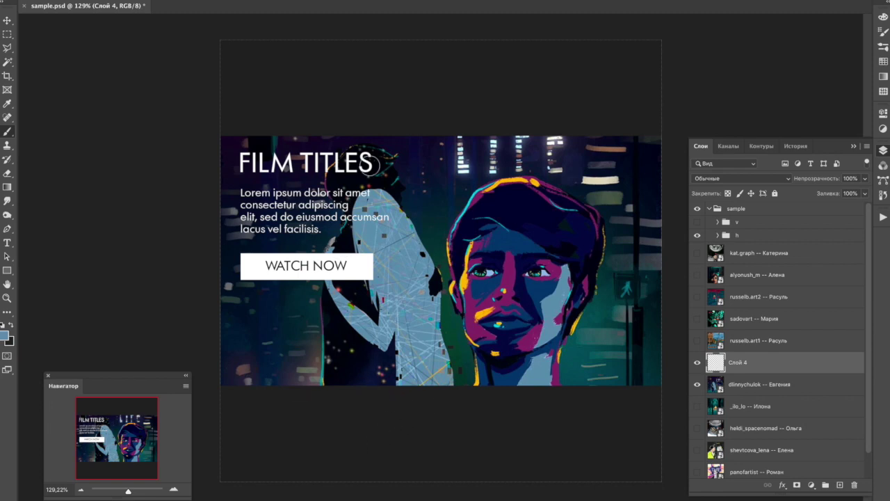
Expand the horizontal layout group and hide its button and text layers, keeping only the crop frame Слой 1.
left_click(718, 235)
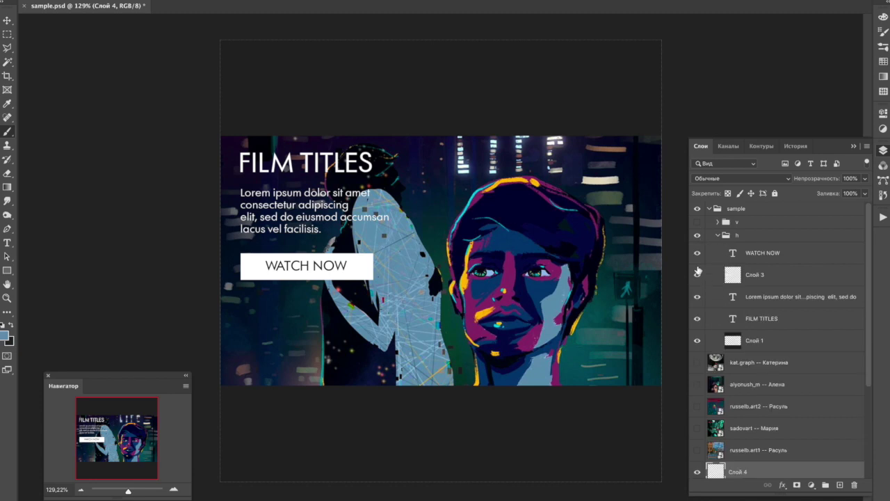
left_click_drag(696, 254, 697, 326)
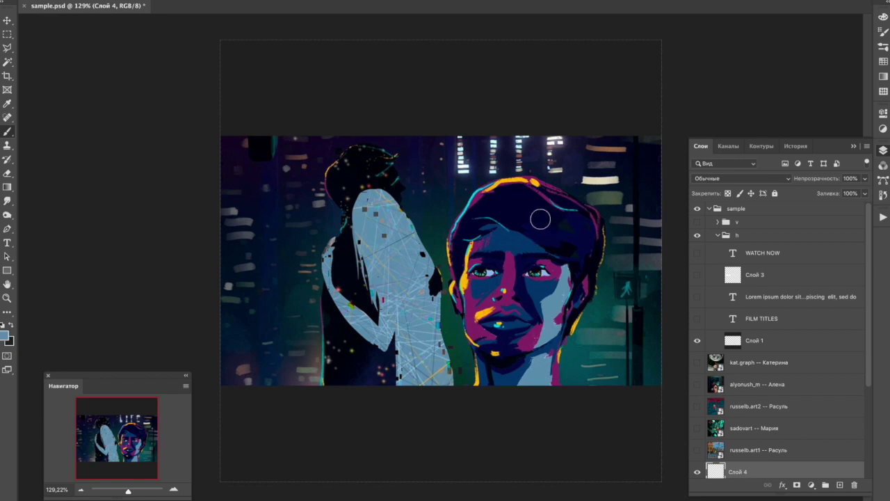
left_click(694, 337)
Paint blue-grey vertical bars across the horizontal crop, through the embracing figures, the LYFE sign and the boy's face.
left_click_drag(285, 131, 278, 470)
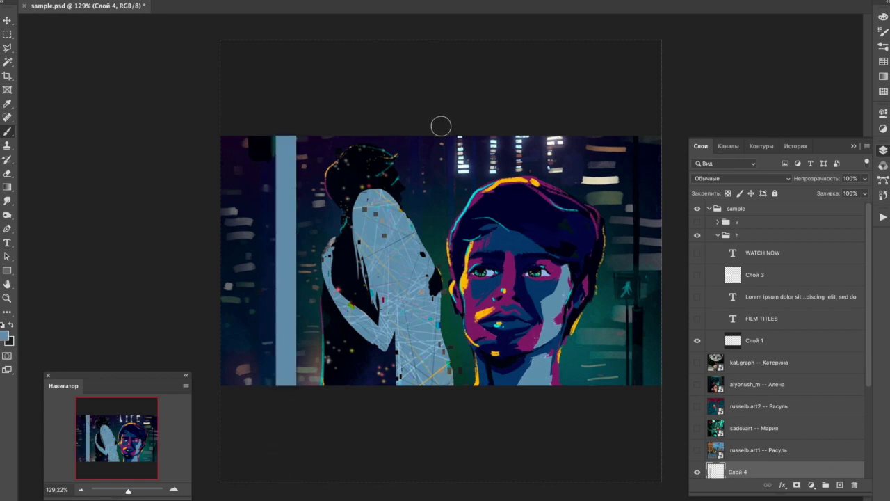
left_click_drag(399, 132, 386, 236)
key("ctrl+z")
left_click_drag(386, 135, 380, 424)
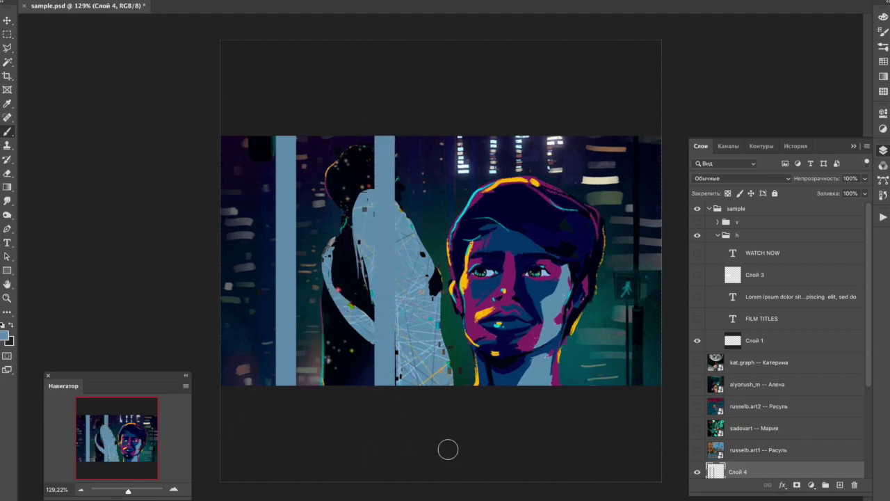
left_click_drag(465, 128, 466, 189)
left_click_drag(505, 133, 504, 166)
left_click_drag(550, 126, 547, 467)
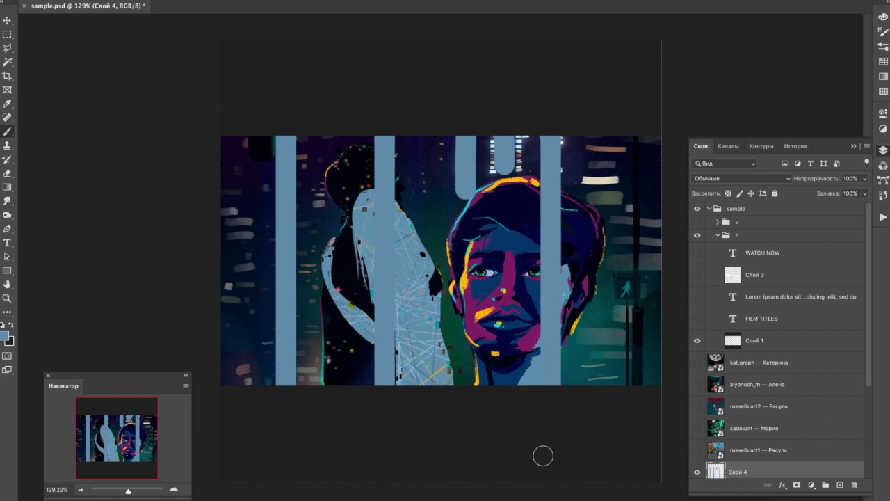
left_click_drag(507, 421, 510, 245)
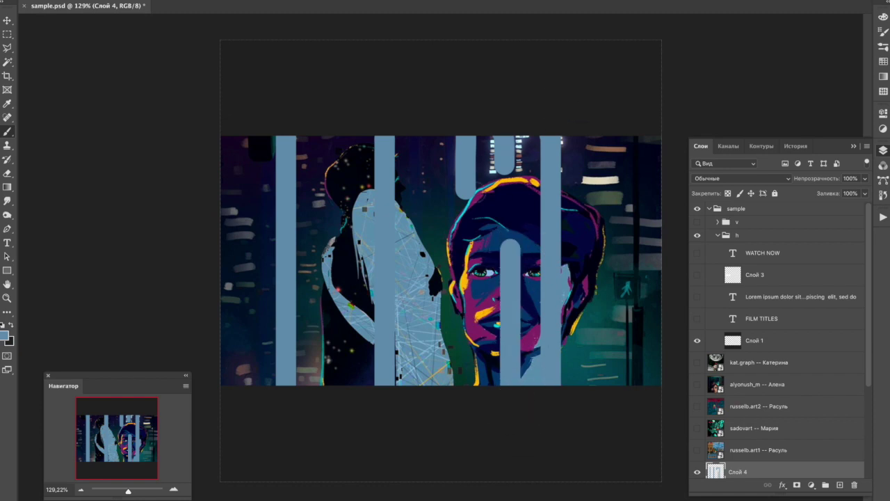
left_click_drag(630, 120, 632, 464)
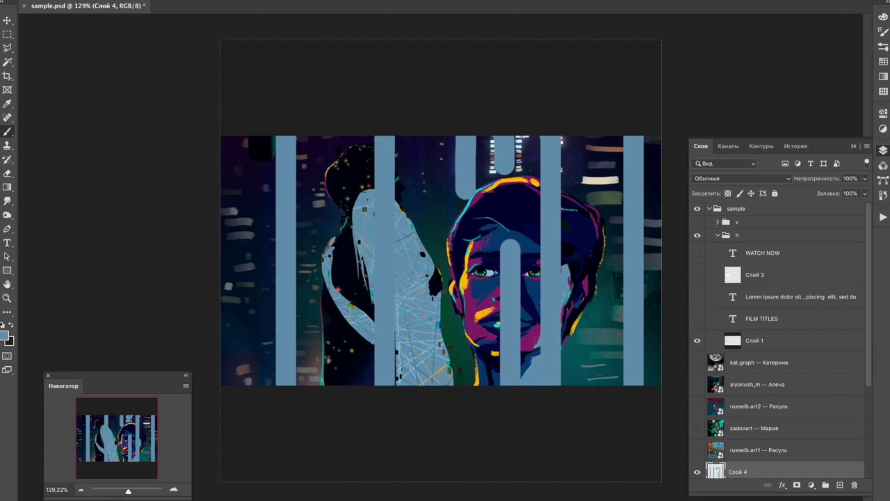
Delete the markup layer with the vertical bars, switch to the Move tool, and hide and collapse the sample group.
key("Delete")
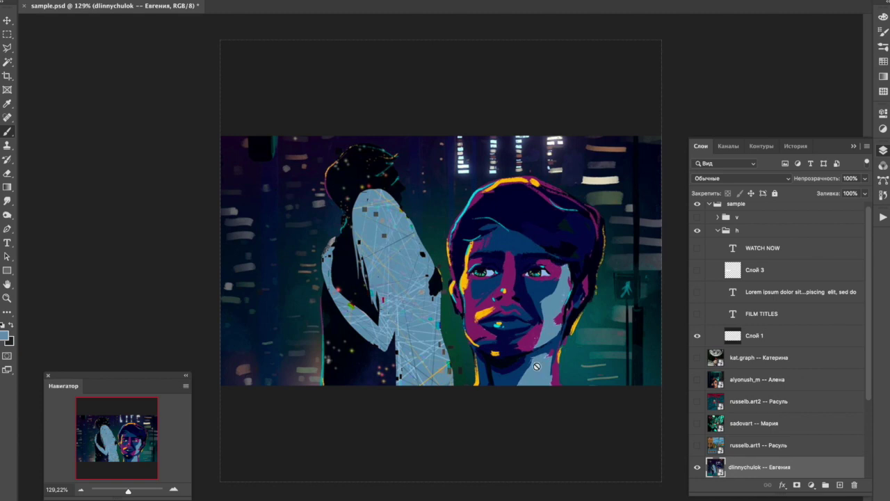
left_click(7, 20)
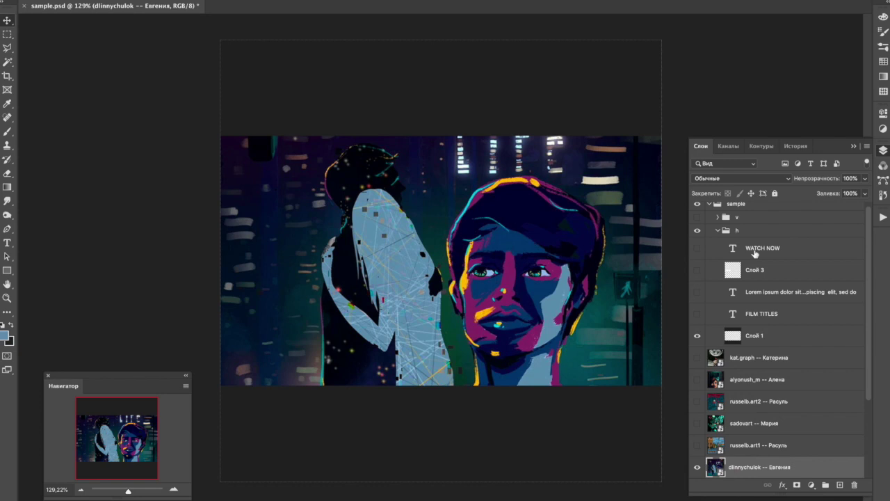
left_click(696, 204)
left_click(709, 203)
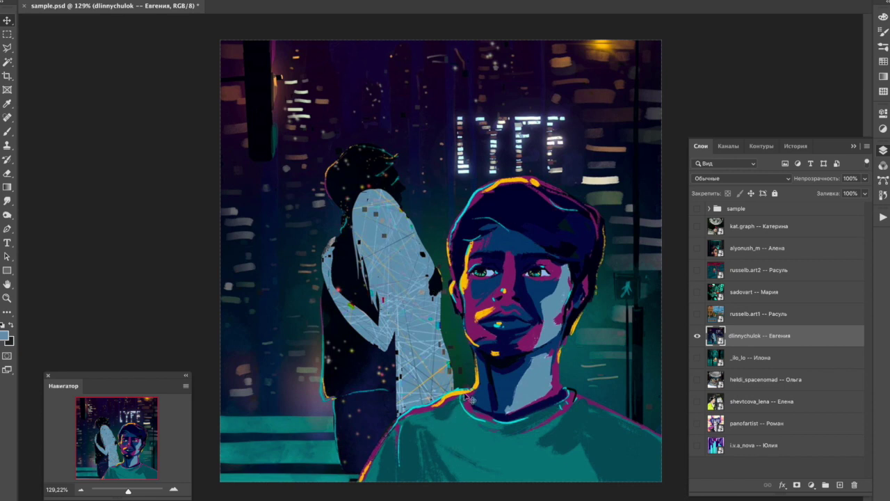
Switch the visible artwork to the forest scene with the glowing tent and briefly compare it with the red-hat moon artwork.
left_click(697, 336)
left_click(697, 357)
left_click(805, 359)
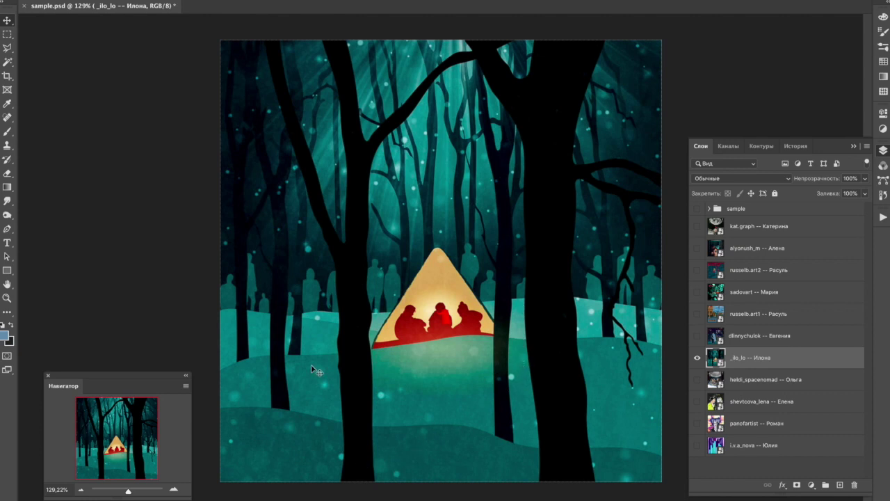
left_click(697, 227)
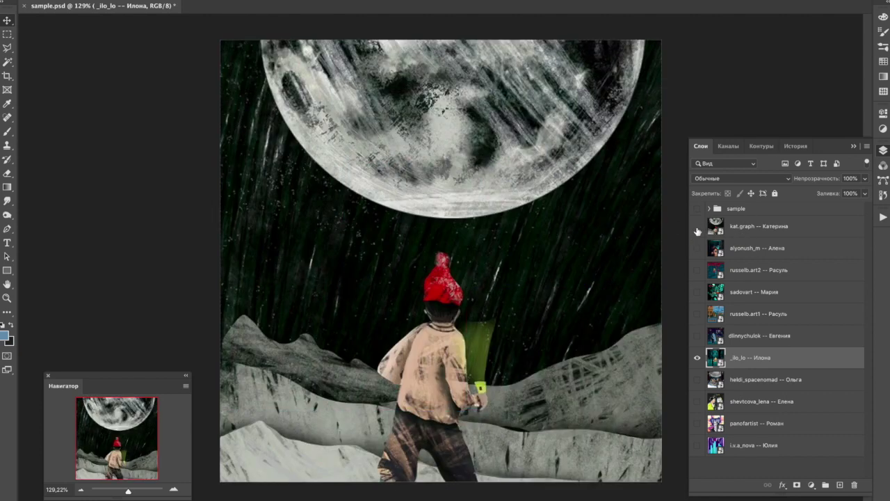
left_click(698, 228)
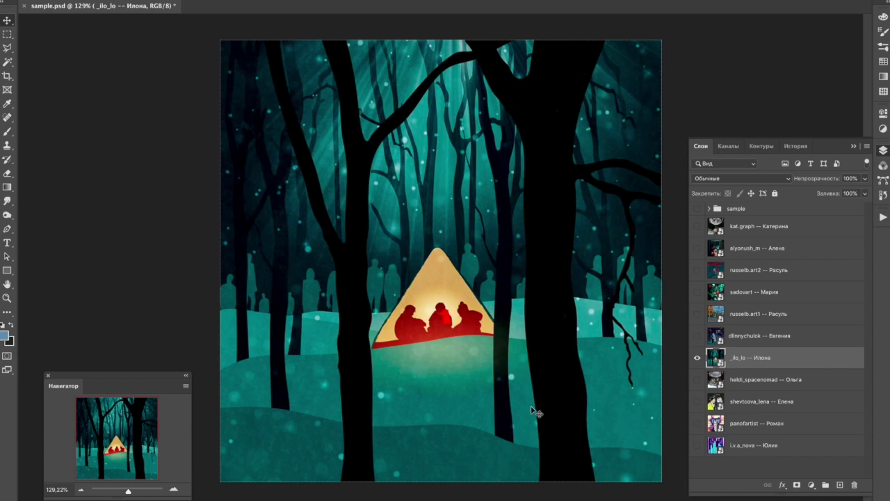
Show the sample group over the forest scene with the horizontal layout's button and text layers visible, and collapse that layout group.
left_click(698, 209)
left_click(709, 208)
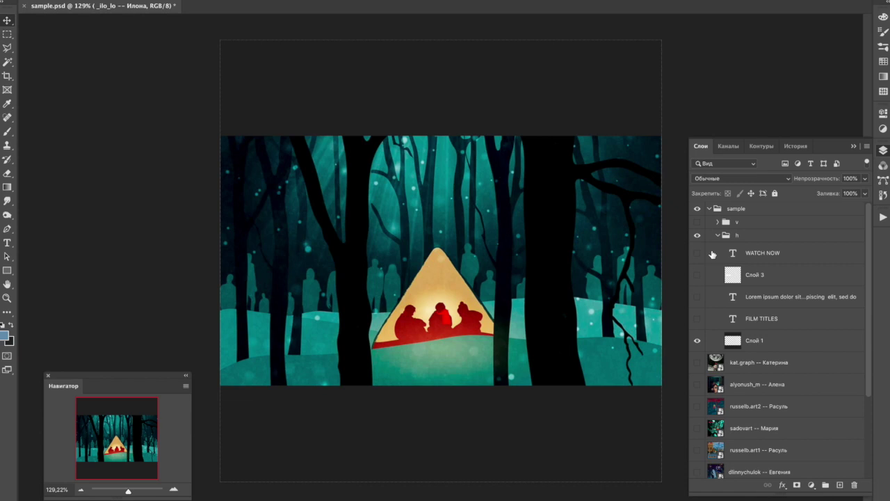
left_click_drag(696, 257, 698, 318)
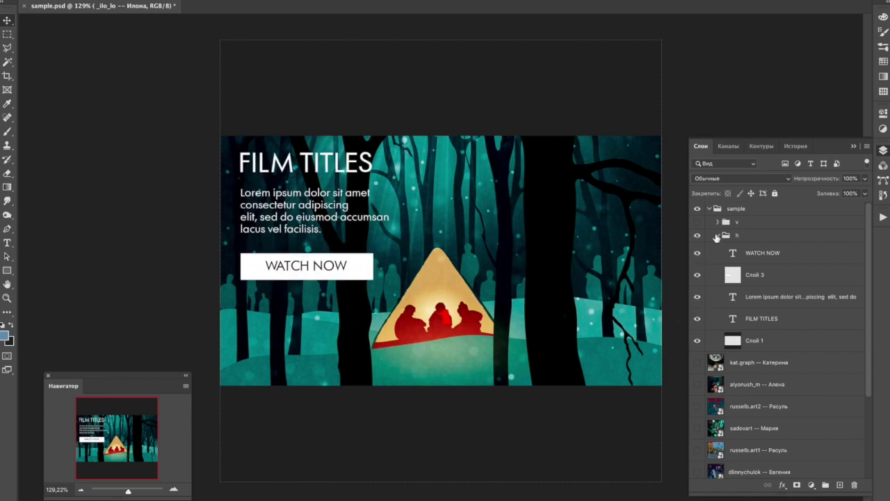
left_click(721, 237)
left_click(717, 236)
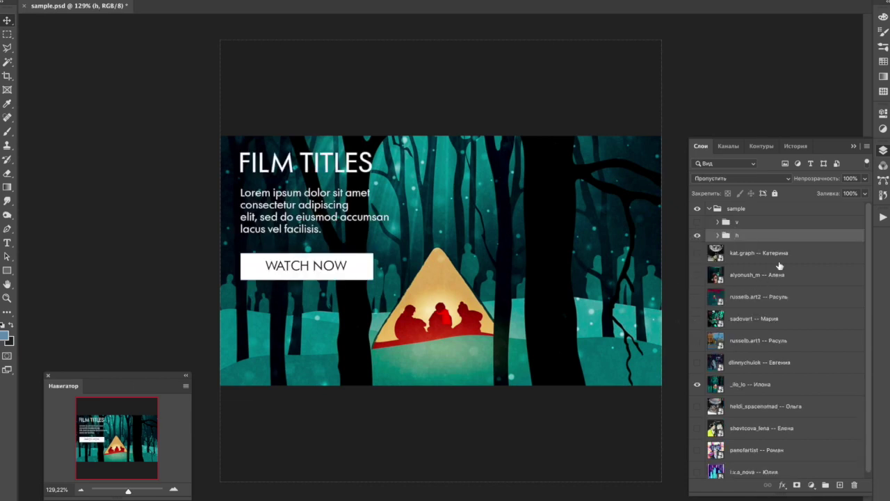
Check the forest scene under the vertical title layout, then collapse and hide the sample group.
left_click(698, 237)
left_click(697, 222)
left_click(748, 224)
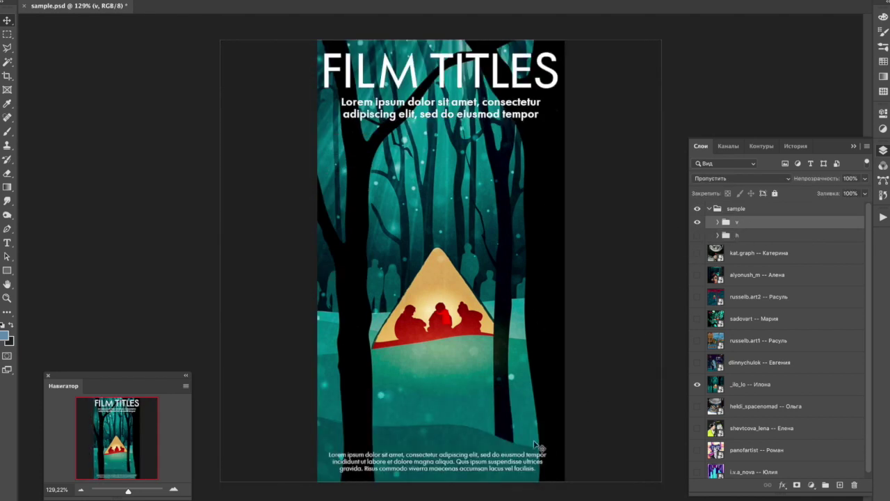
left_click(718, 208)
left_click(709, 208)
left_click(697, 208)
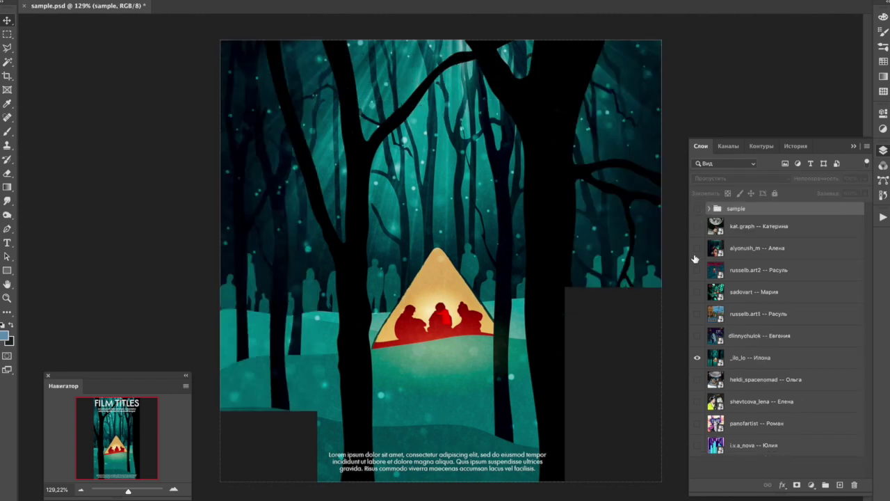
Switch the visible artwork to the two boys in armchairs under the moon and add a new layer above it.
left_click(695, 358)
left_click(697, 379)
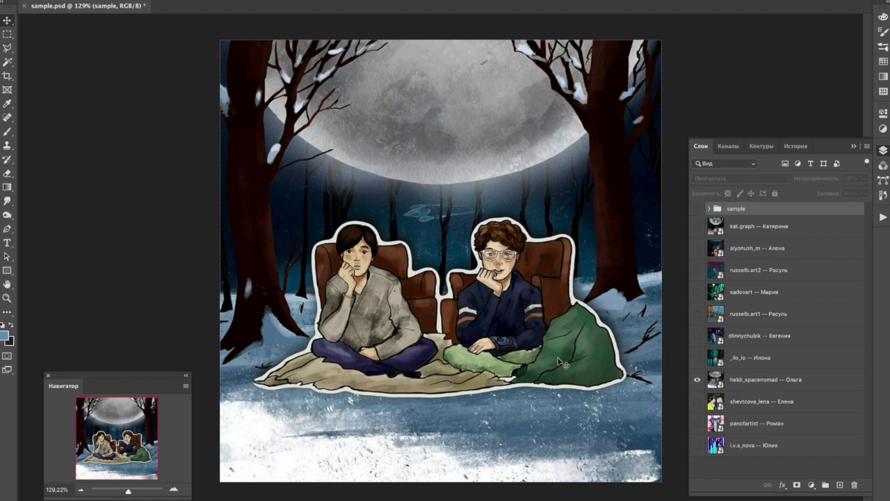
left_click(751, 381)
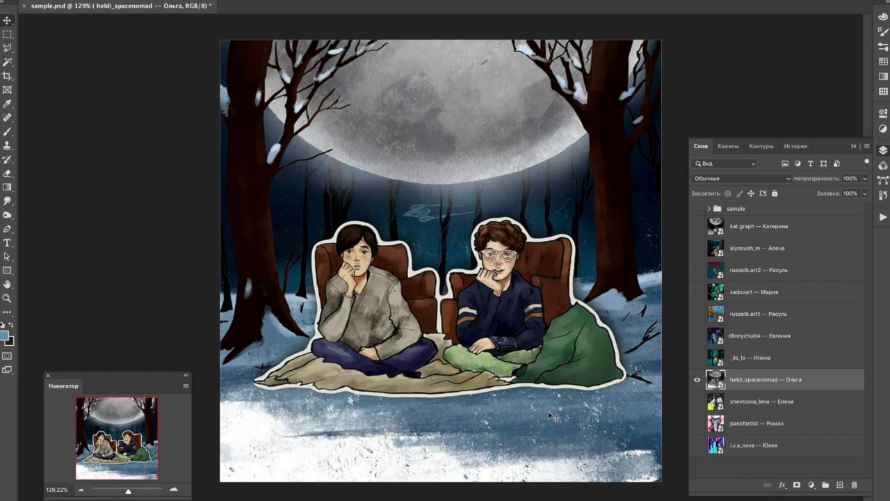
left_click(840, 484)
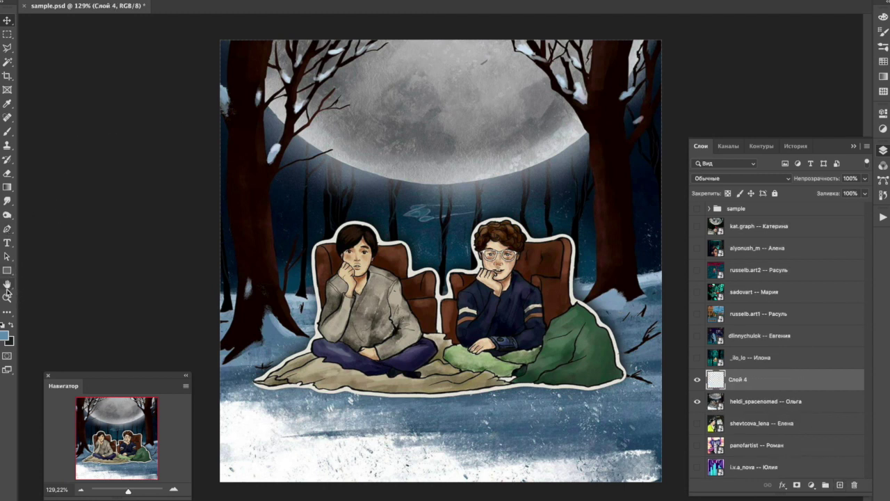
Brush thick black outlines down along both side trees, around the armchairs and beneath the blanket.
left_click(7, 131)
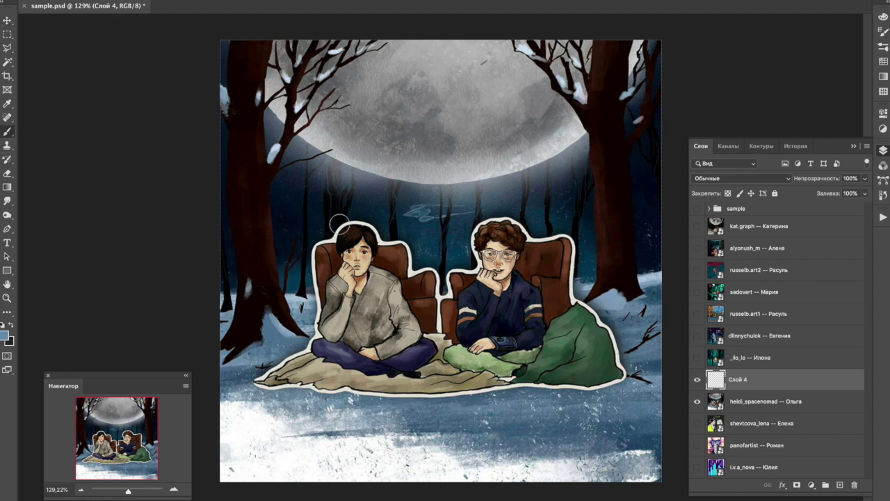
left_click(10, 324)
left_click(4, 337)
left_click_drag(319, 285, 301, 303)
left_click(550, 157)
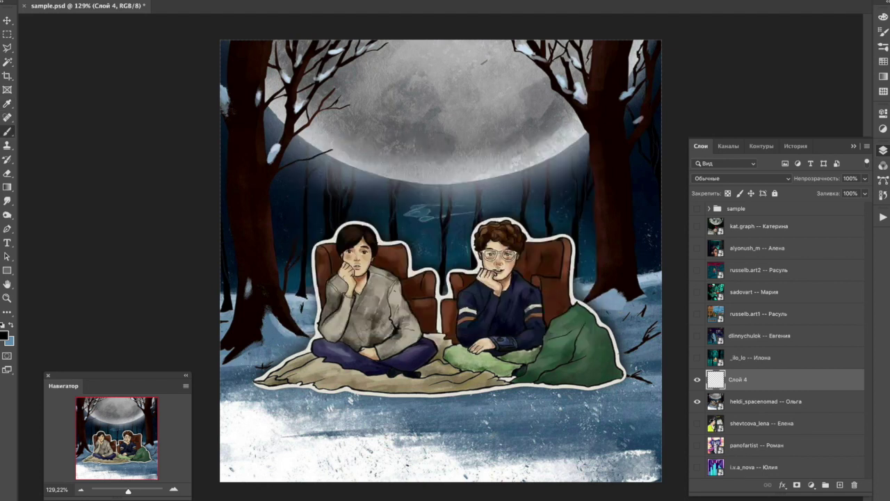
mouse_move(288, 36)
left_mouse_down()
mouse_move(301, 299)
mouse_move(306, 267)
mouse_move(292, 337)
mouse_move(216, 399)
left_mouse_up()
mouse_move(584, 132)
left_mouse_down()
mouse_move(565, 221)
mouse_move(581, 237)
mouse_move(582, 278)
mouse_move(611, 315)
mouse_move(626, 392)
left_mouse_up()
mouse_move(258, 376)
left_mouse_down()
mouse_move(381, 408)
mouse_move(507, 412)
mouse_move(588, 406)
mouse_move(654, 379)
left_mouse_up()
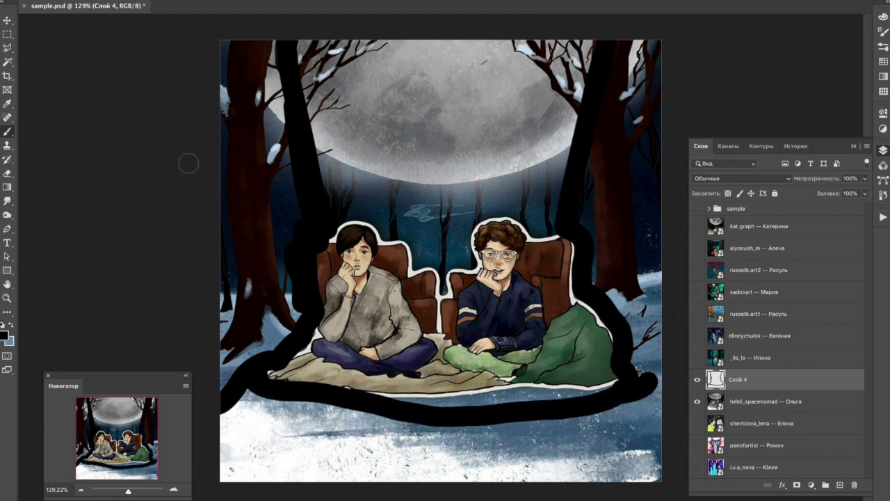
Fill the tree areas outside the outlines on both sides with black using the Paint Bucket.
left_click(7, 312)
left_click(255, 175)
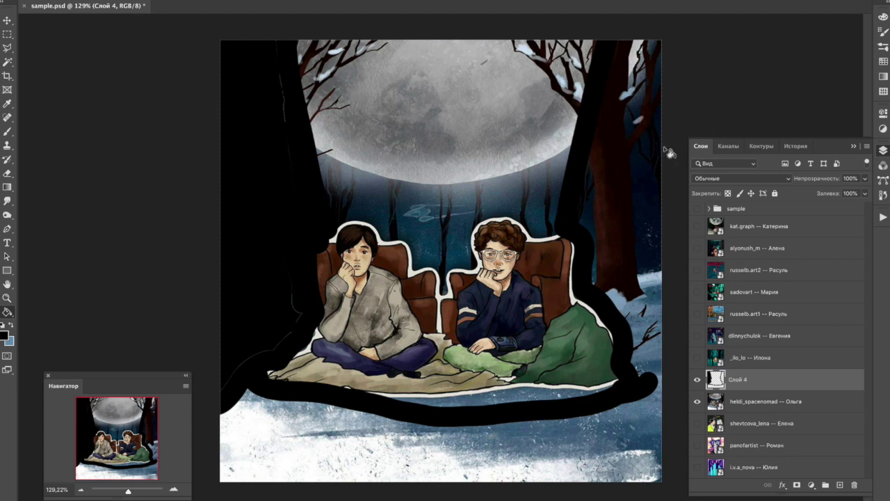
left_click(591, 257)
Paint the snowy ground black with the Brush and extend the black foreground up over the middle of the blanket.
left_click(8, 133)
key("bracketright")
key("bracketright")
key("bracketright")
mouse_move(216, 427)
left_mouse_down()
mouse_move(314, 408)
mouse_move(501, 438)
mouse_move(619, 423)
mouse_move(612, 407)
mouse_move(432, 424)
mouse_move(412, 406)
mouse_move(633, 399)
mouse_move(339, 402)
mouse_move(587, 400)
mouse_move(676, 385)
mouse_move(646, 397)
mouse_move(626, 310)
left_mouse_up()
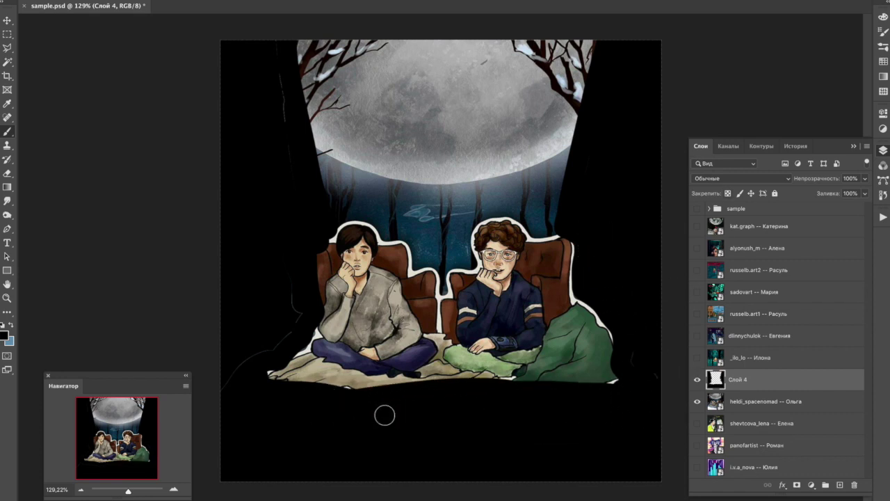
mouse_move(369, 415)
left_mouse_down()
mouse_move(382, 365)
mouse_move(558, 363)
mouse_move(436, 369)
mouse_move(373, 400)
mouse_move(363, 377)
mouse_move(393, 365)
mouse_move(530, 363)
mouse_move(565, 384)
mouse_move(548, 373)
mouse_move(348, 393)
left_mouse_up()
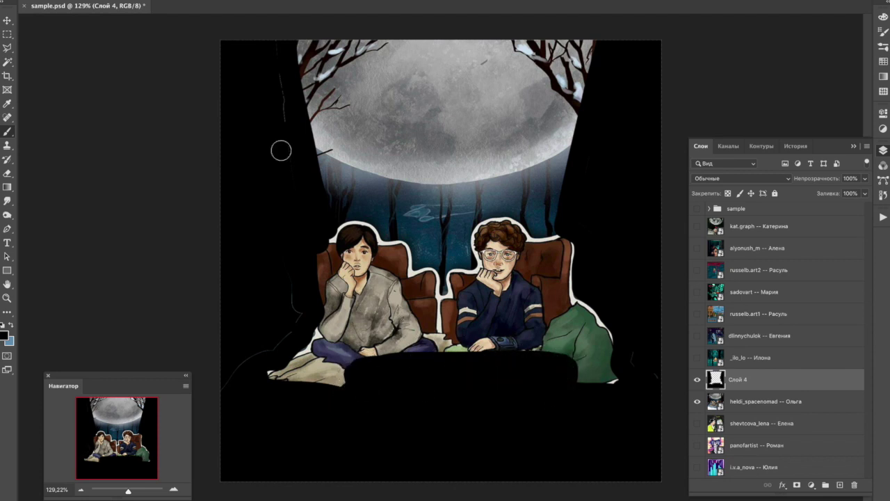
Paint two black antenna strokes rising from the middle of the TV silhouette with a hard round brush.
right_click(84, 28)
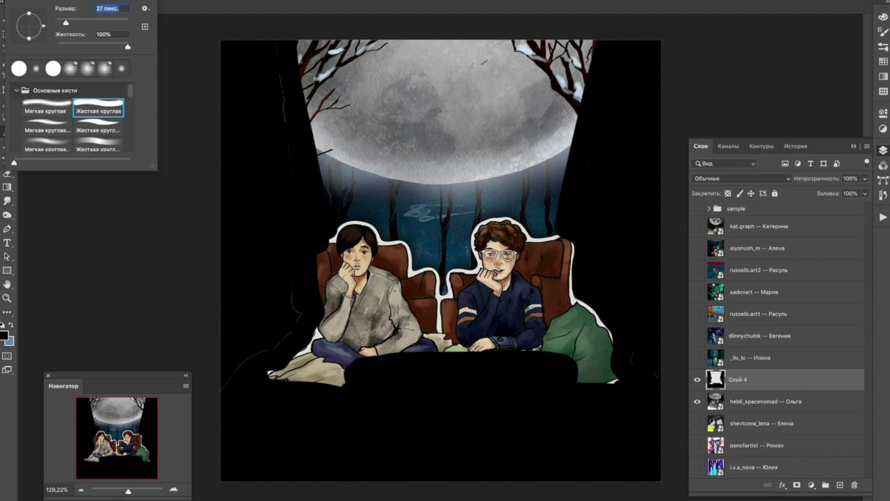
left_click(487, 352)
left_click_drag(490, 348, 578, 248)
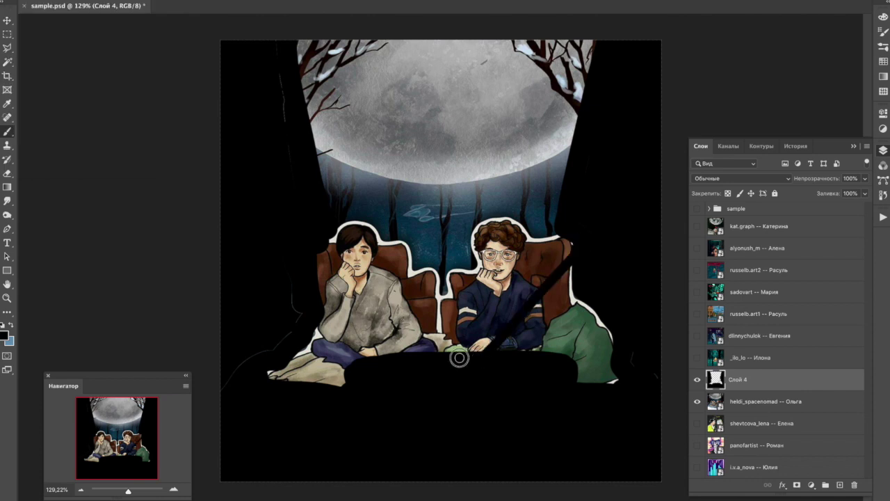
left_click_drag(460, 358, 440, 289)
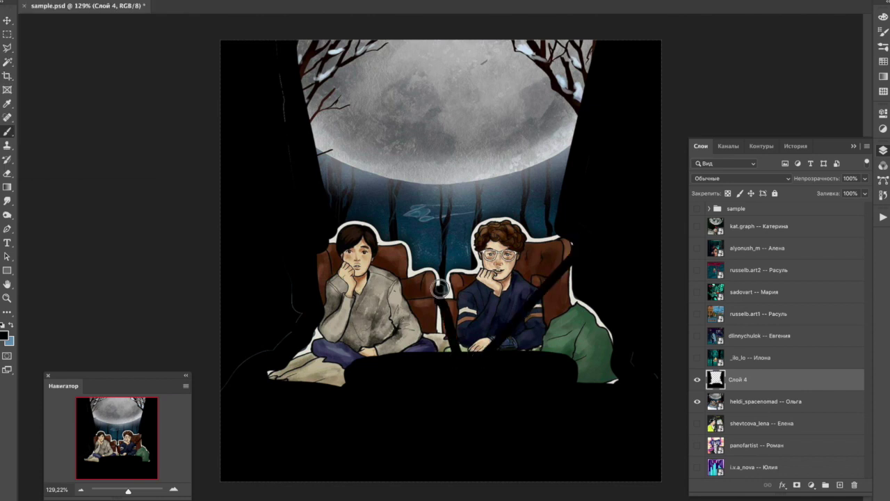
Add a new layer between the artwork and the black silhouette layer and switch to a large soft round brush.
left_click(772, 406)
left_click(839, 484)
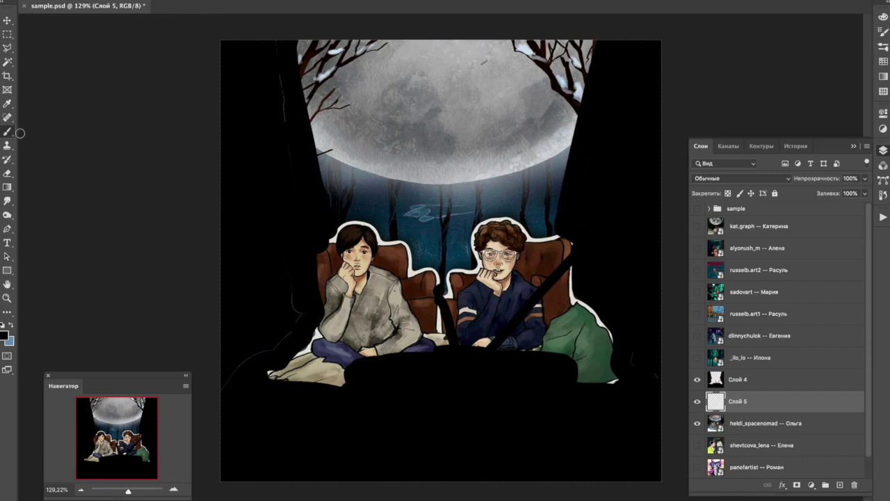
right_click(112, 101)
left_click(44, 108)
left_click(109, 8)
type("940")
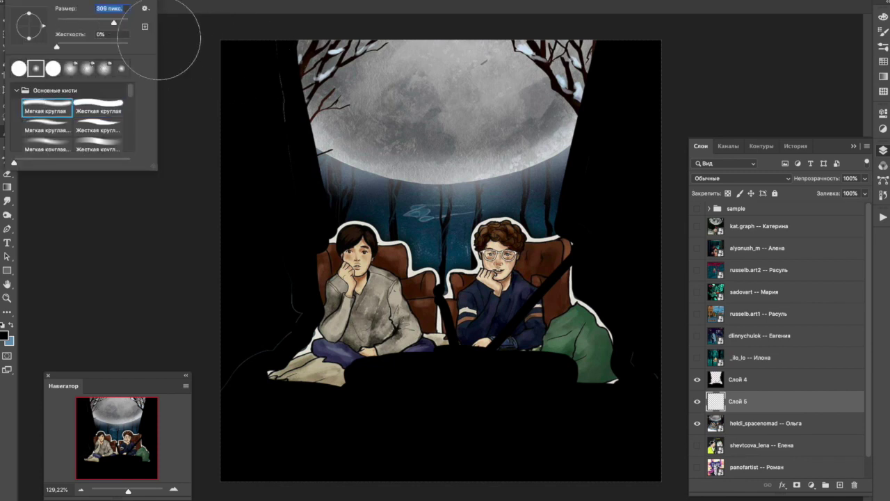
key("Return")
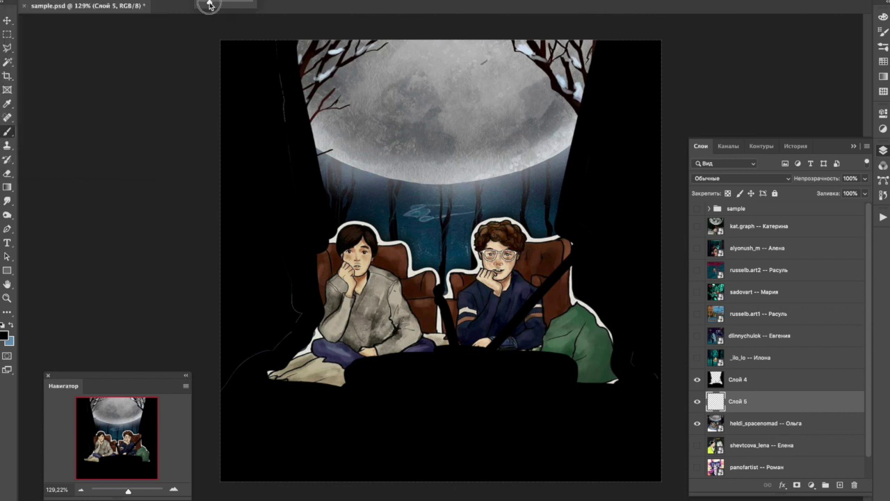
Set the foreground colour to a bright mint green and paint a soft glow from below over the seated boys.
left_click(10, 324)
left_click(4, 335)
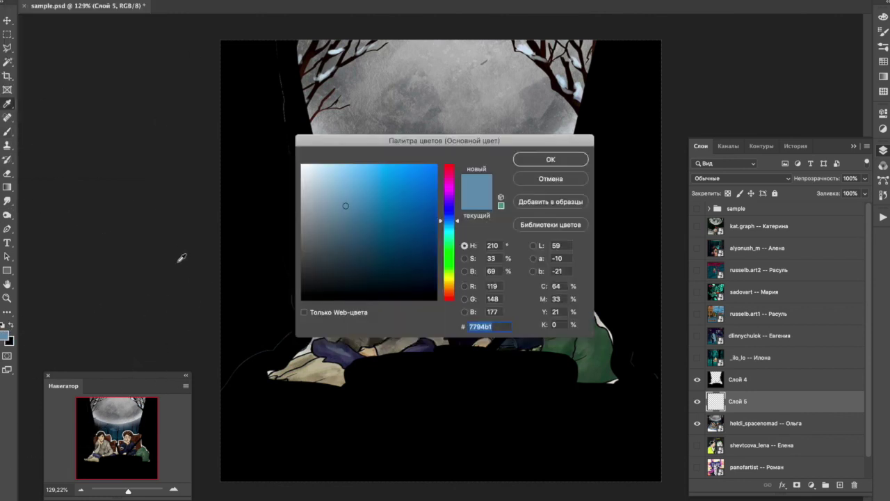
left_click_drag(449, 220, 450, 233)
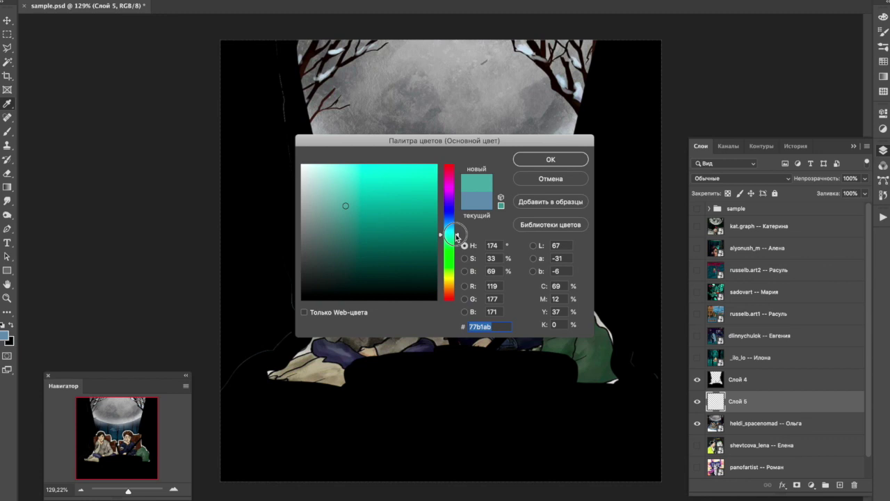
left_click_drag(423, 171, 438, 163)
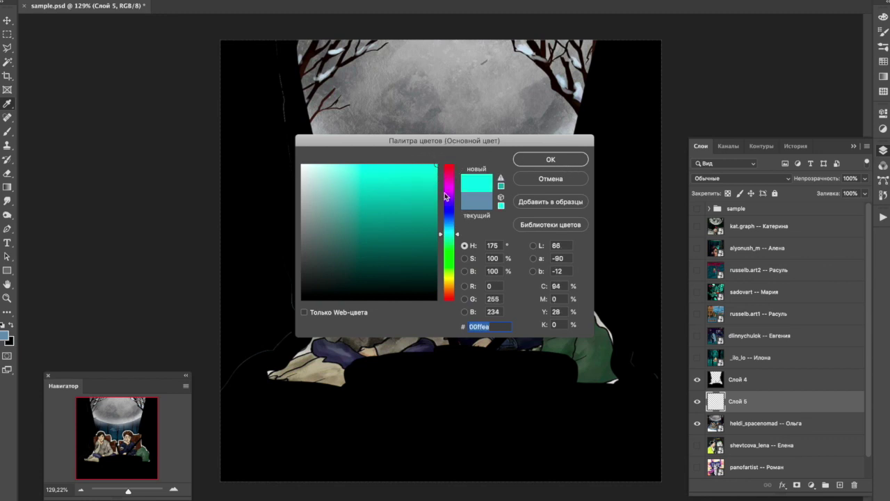
left_click(456, 238)
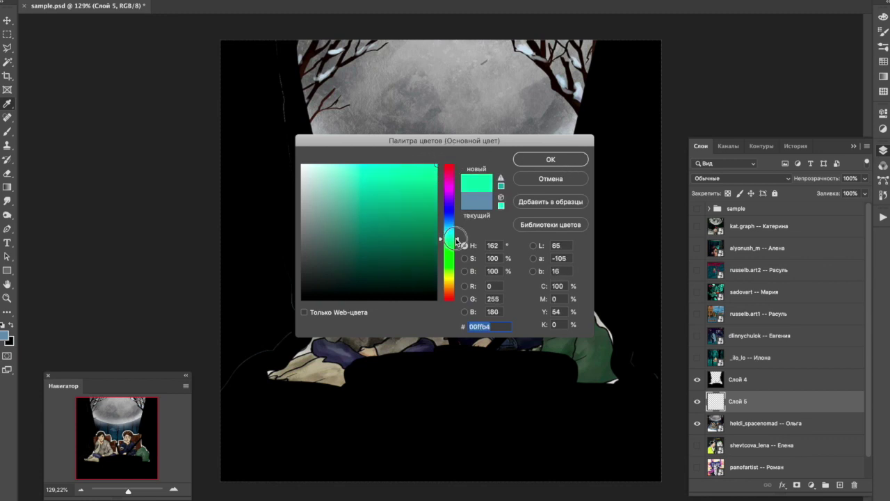
left_click(403, 179)
left_click(550, 158)
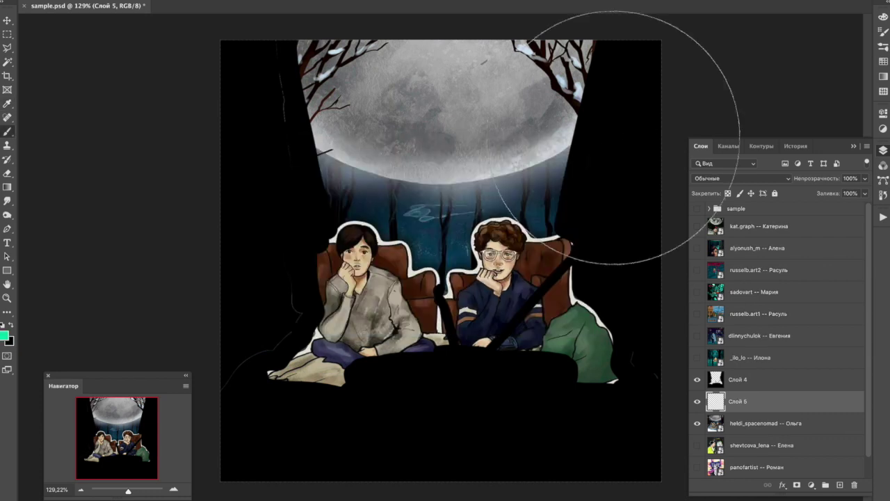
mouse_move(545, 363)
left_mouse_down()
mouse_move(576, 404)
mouse_move(380, 332)
mouse_move(340, 390)
mouse_move(368, 411)
mouse_move(467, 409)
mouse_move(395, 455)
mouse_move(450, 463)
mouse_move(430, 449)
mouse_move(511, 477)
mouse_move(436, 455)
mouse_move(501, 491)
mouse_move(445, 451)
left_mouse_up()
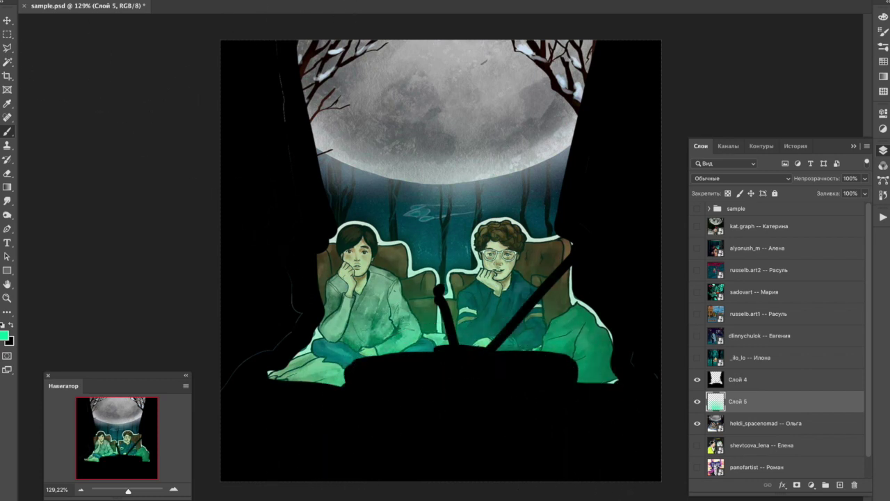
Outline both side edges of the TV silhouette in bright green with a small hard brush on the black silhouette layer.
left_click(48, 1)
left_click(96, 104)
left_click(110, 125)
left_click(74, 22)
left_click(733, 379)
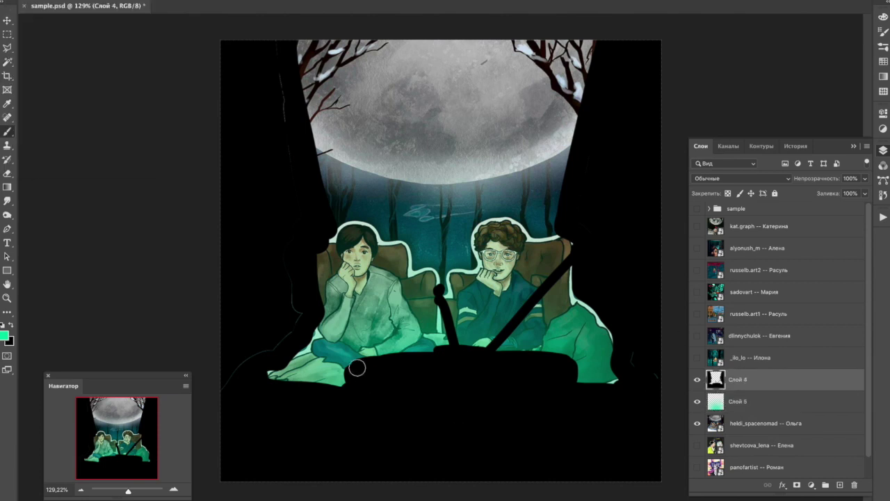
left_click_drag(348, 368, 346, 459)
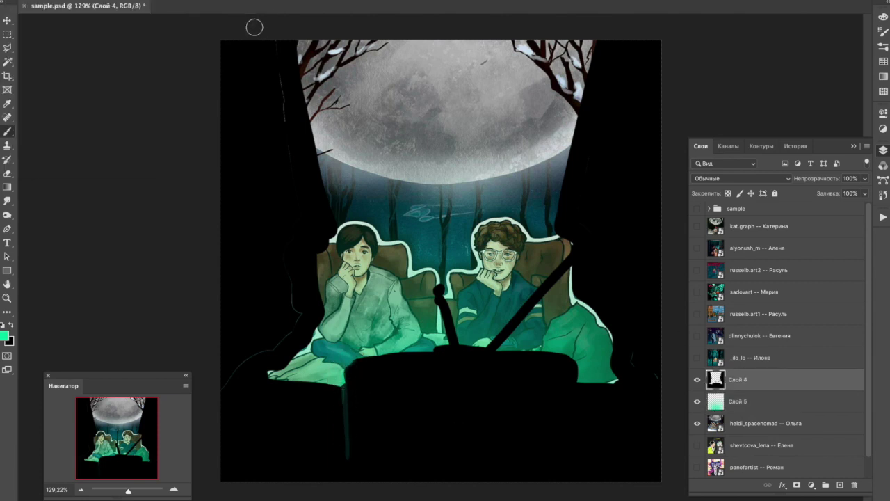
left_click(259, 2)
mouse_move(349, 358)
left_mouse_down()
mouse_move(340, 408)
mouse_move(350, 471)
left_mouse_up()
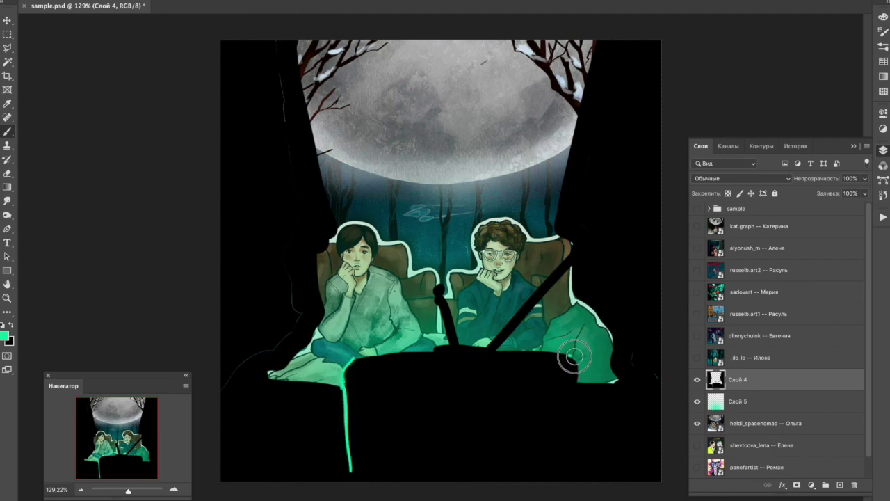
left_click_drag(576, 361, 576, 475)
Add small green rim-light marks at the TV's base, beside the left armchair and around the blanket's lower corners.
left_click(340, 478)
left_click_drag(322, 245, 315, 270)
left_click(316, 299)
left_click_drag(279, 373, 285, 384)
left_click(594, 390)
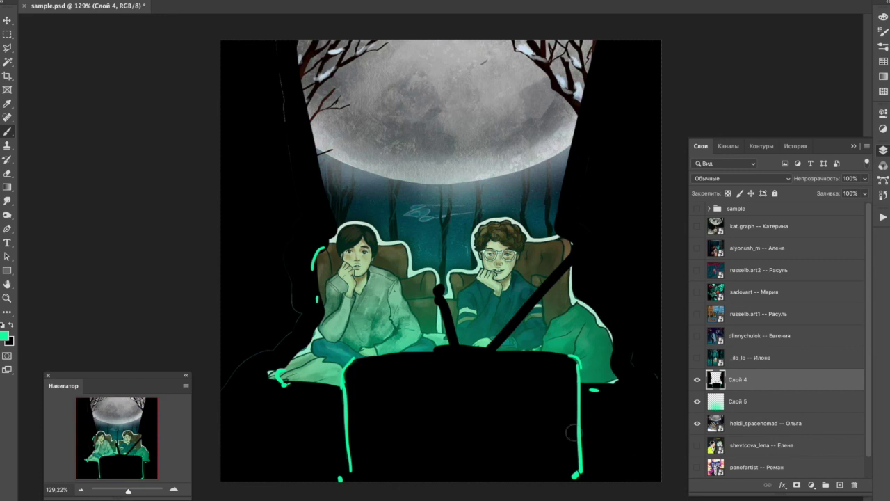
Hide the silhouette and glow layers, then duplicate the artwork layer and scale the copy down to shrink the moon and trees.
left_click(8, 21)
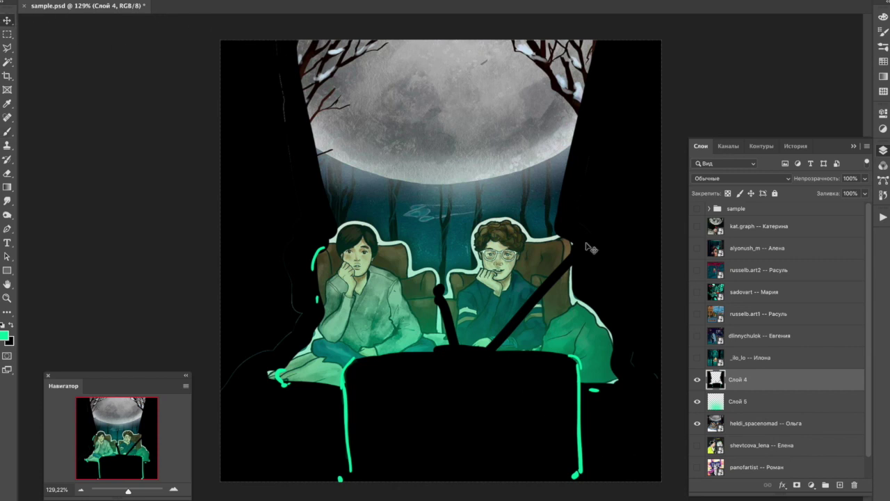
left_click(777, 427)
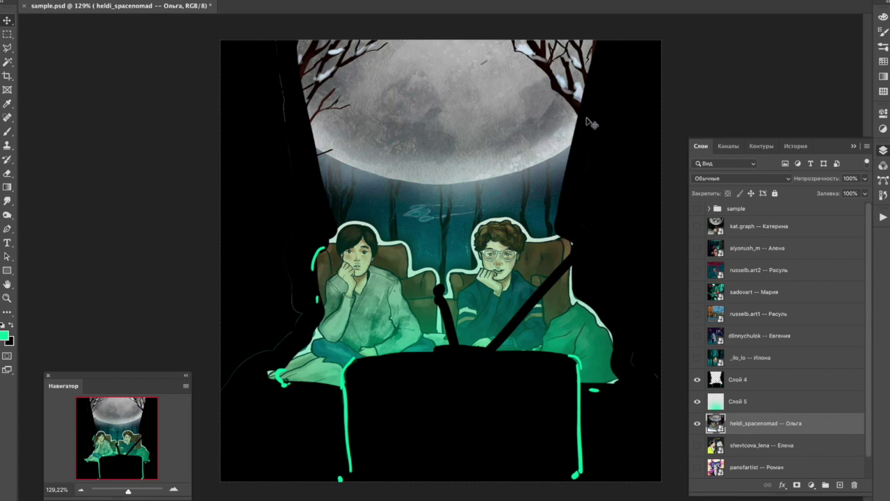
left_click_drag(697, 402, 697, 379)
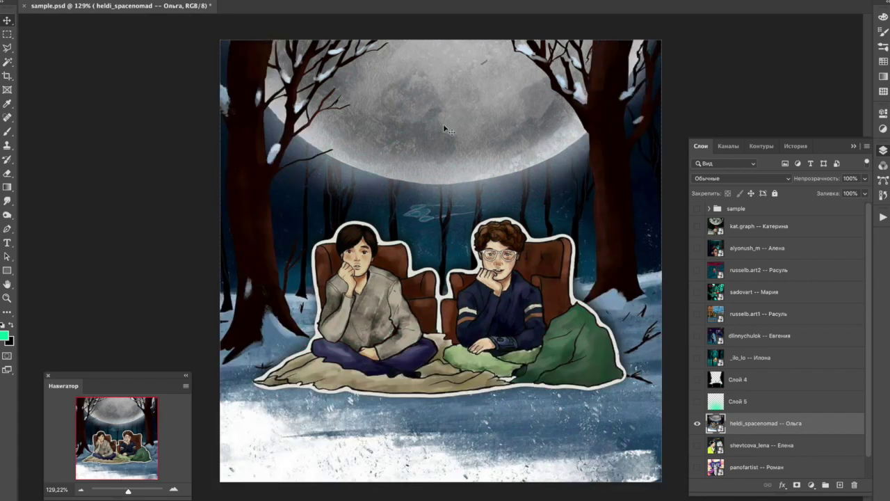
left_click_drag(755, 422, 755, 404)
key("ctrl+t")
left_click_drag(217, 481, 582, 289)
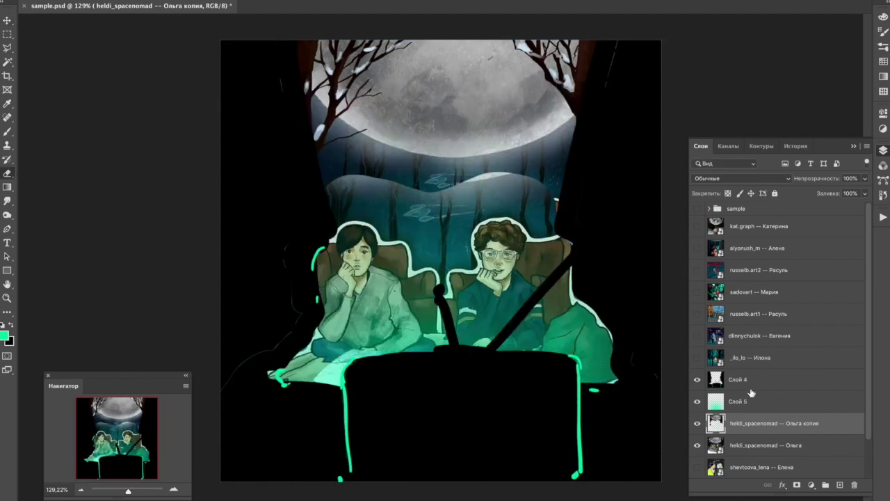
Compare the artwork with and without the scaled copy, then transform the copy to bring the trees further inside the frame.
left_click(698, 423)
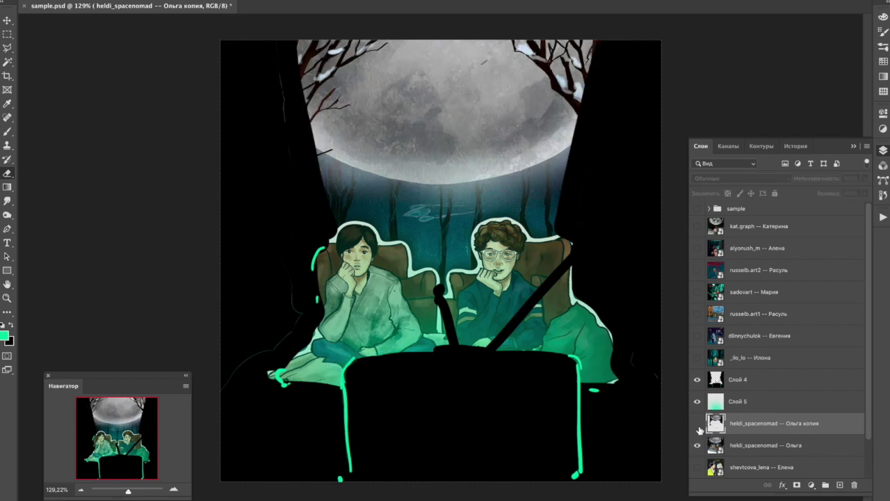
left_click(698, 424)
key("ctrl+t")
mouse_move(445, 394)
left_mouse_down()
mouse_move(447, 411)
mouse_move(449, 402)
left_mouse_up()
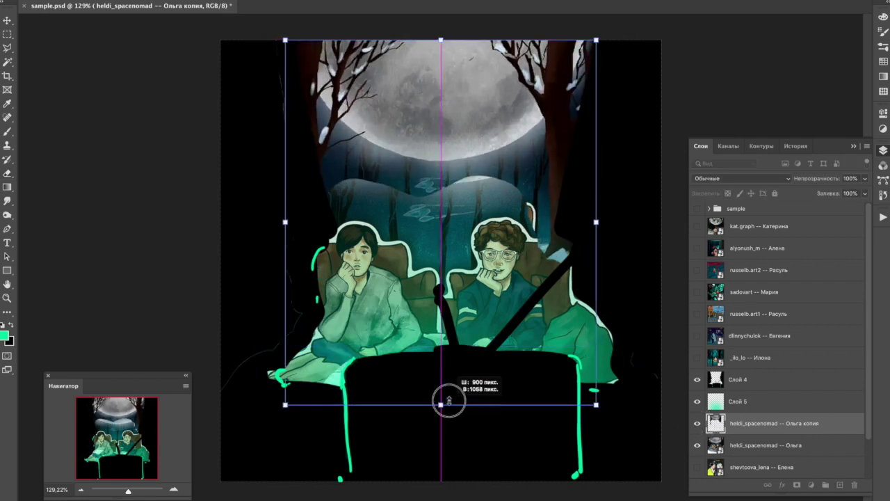
key("Return")
left_click(7, 20)
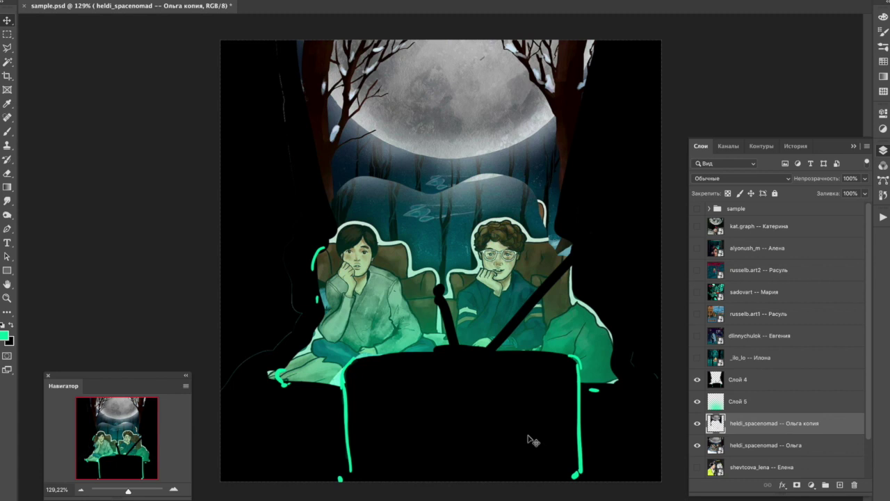
Show the sample title group over the reworked poster and check the vertical layout, then the horizontal one.
left_click(699, 208)
left_click(757, 210)
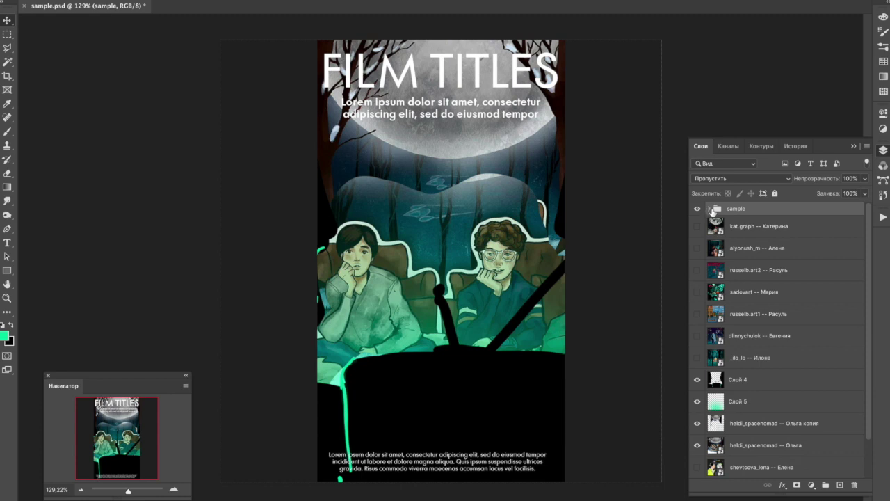
left_click(710, 209)
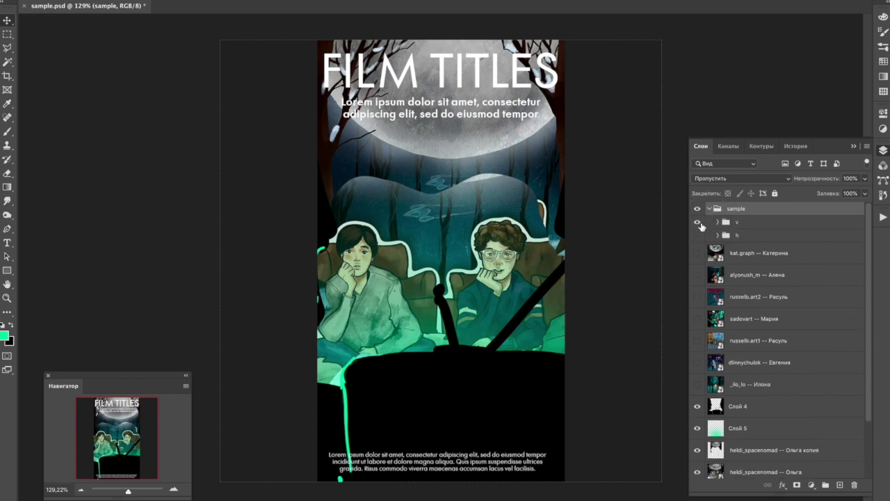
left_click(699, 222)
left_click(699, 235)
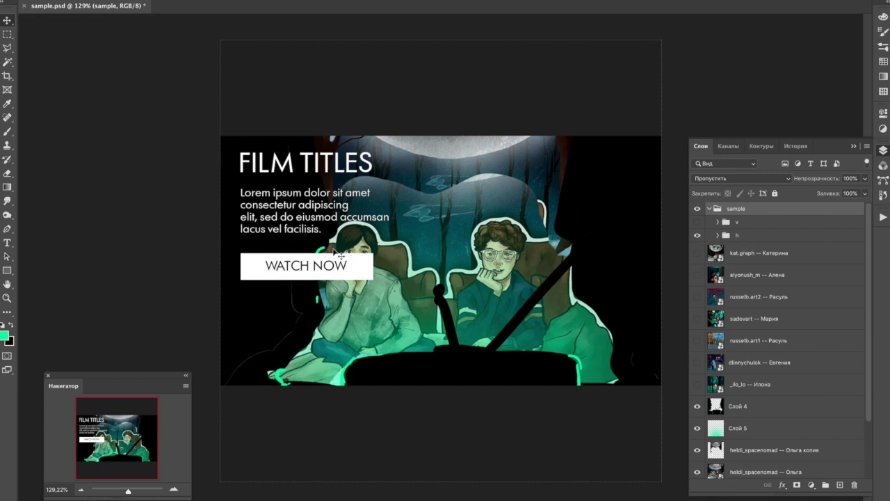
Try moving the WATCH NOW button and its white box to the horizontal layout's upper right, undo the move and hide the layout.
left_click(718, 236)
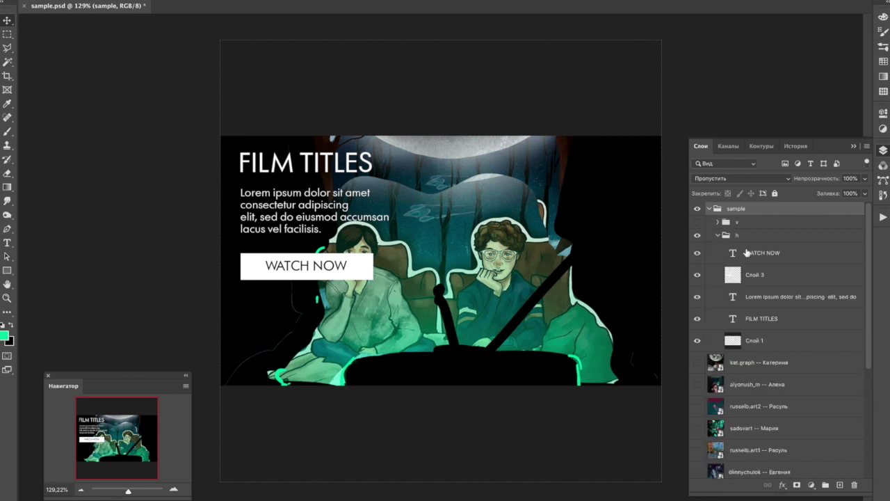
left_click(761, 263)
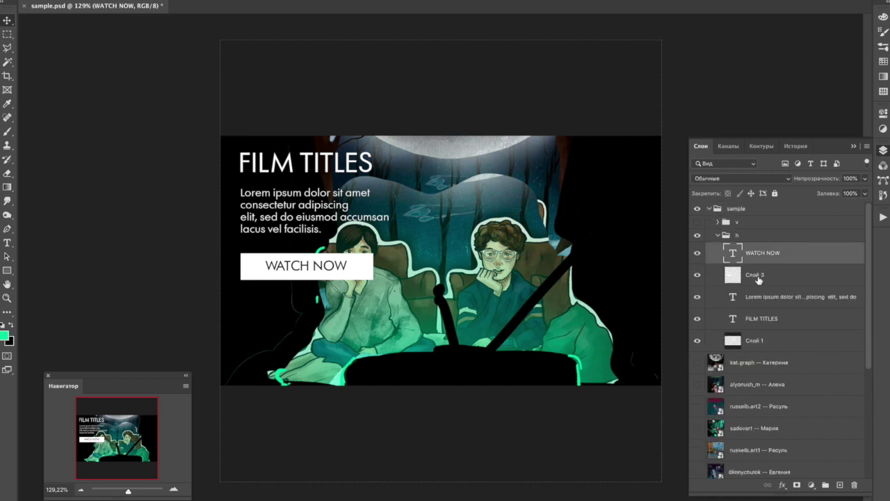
left_click(758, 278, "shift")
left_click_drag(324, 271, 590, 173)
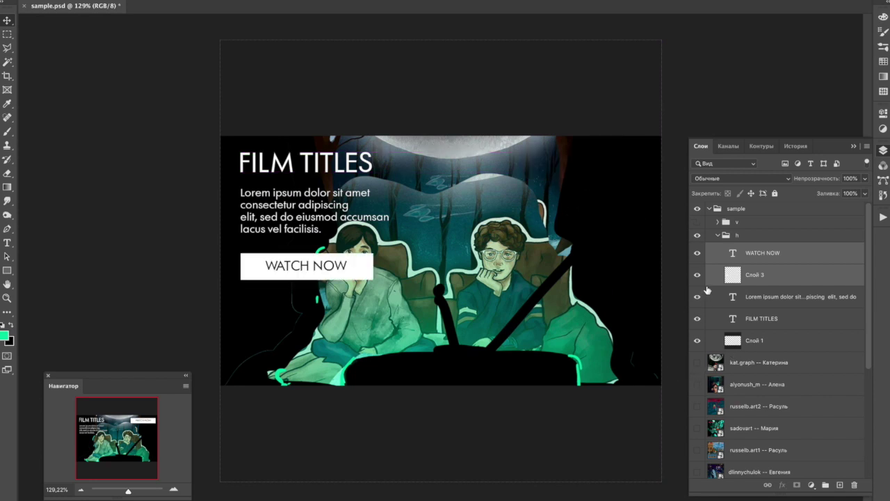
key("ctrl+z")
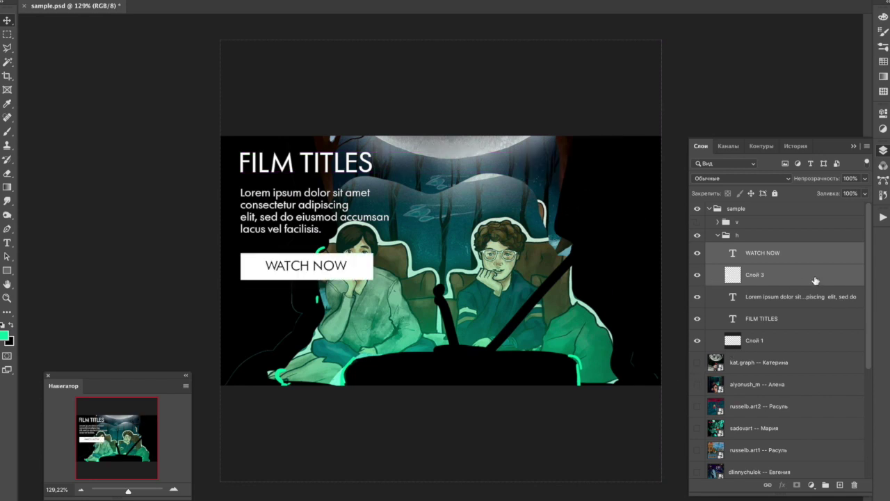
left_click(718, 236)
left_click(697, 236)
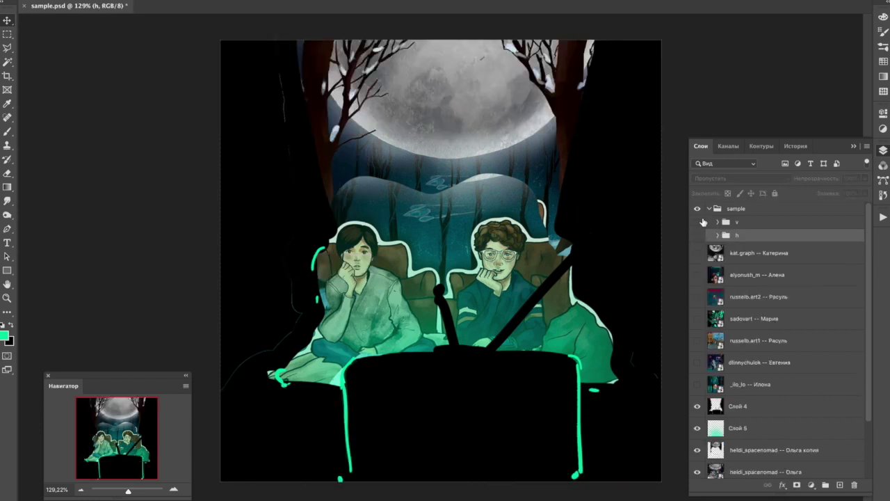
Delete the black silhouette, green glow and duplicated artwork layers above the original armchair artwork.
left_click(738, 416)
left_click(739, 454, "shift")
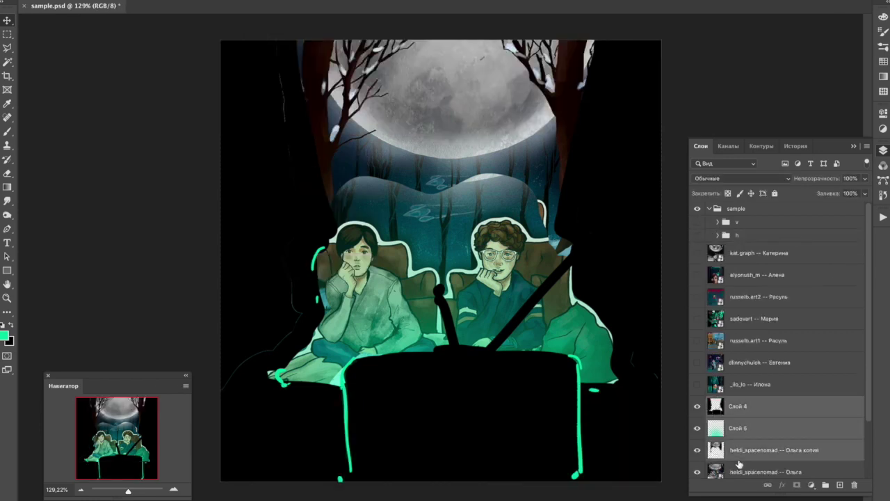
key("Delete")
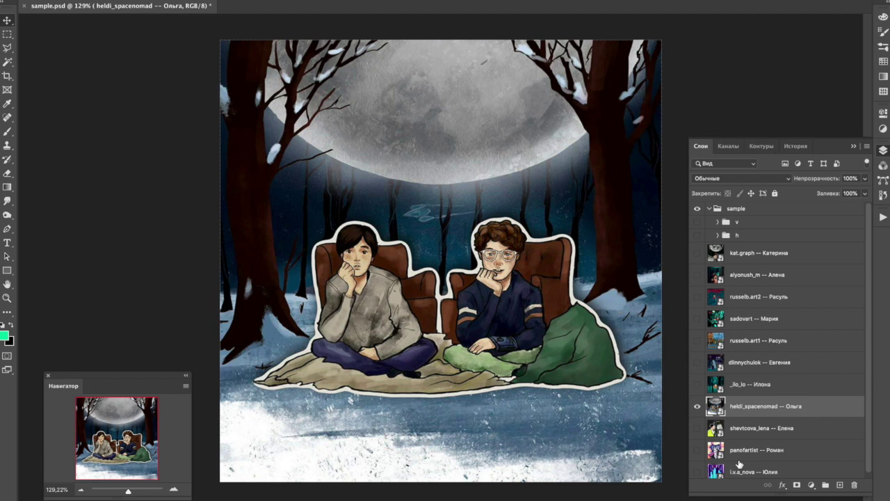
Check the original armchair artwork under the horizontal title layout and switch to the vertical one.
left_click(697, 236)
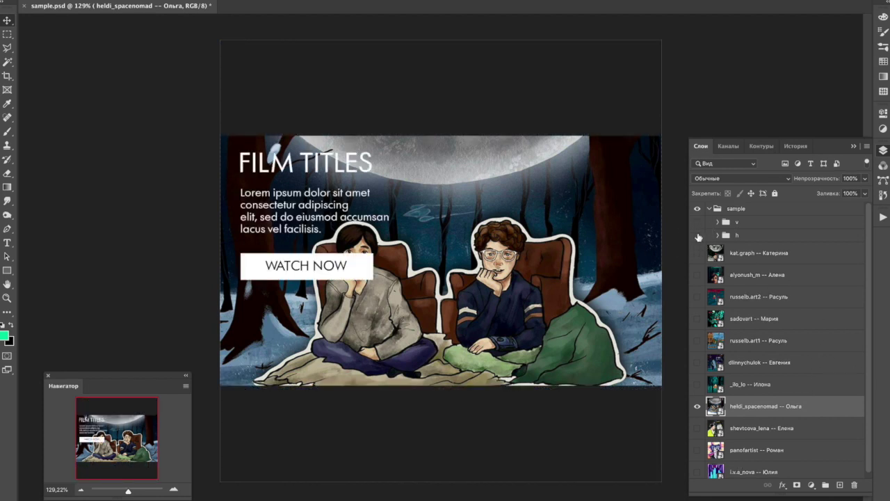
left_click(698, 237)
left_click(698, 223)
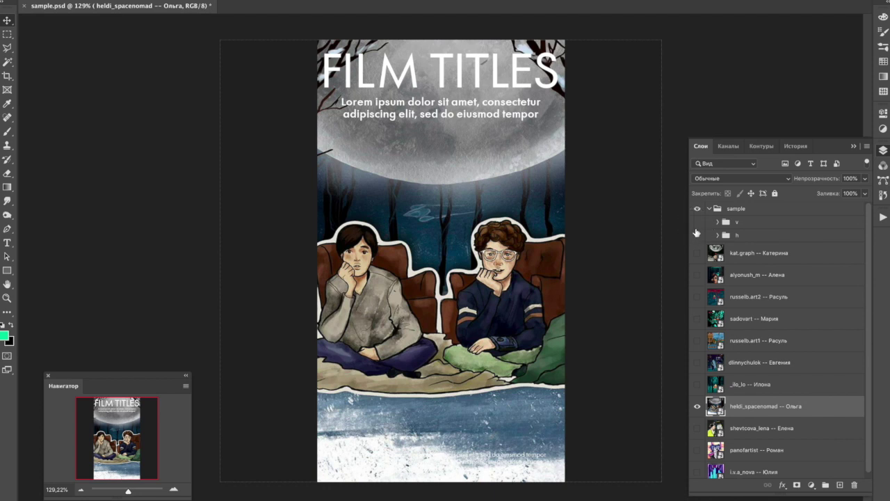
Switch the armchair artwork to the horizontal title layout and check it with the texts and button hidden, then shown.
left_click(698, 235)
left_click(697, 221)
left_click(724, 235)
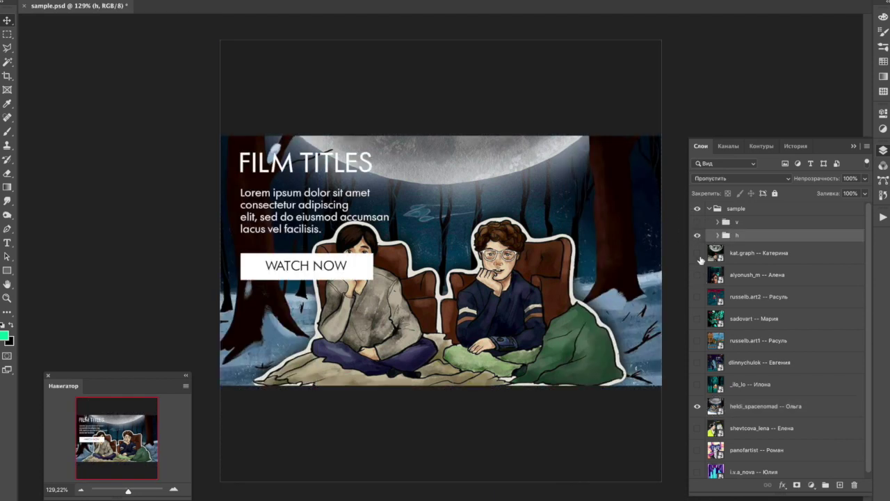
left_click(718, 235)
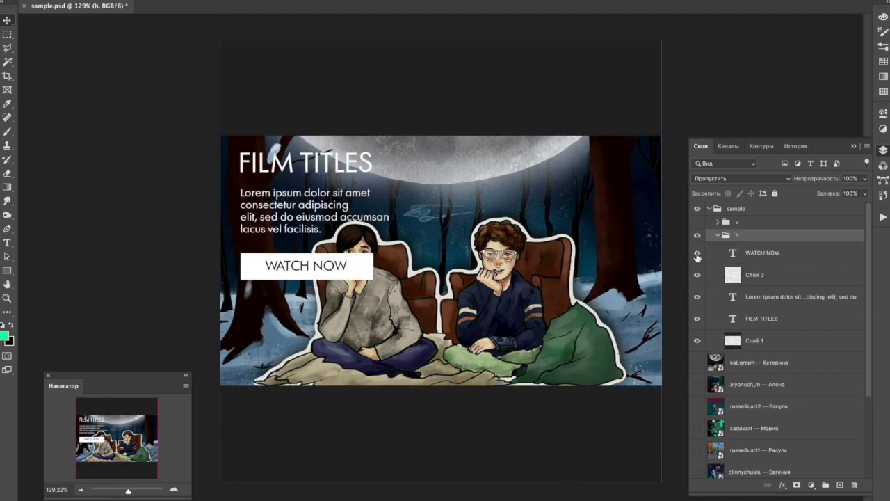
left_click(697, 340, "alt")
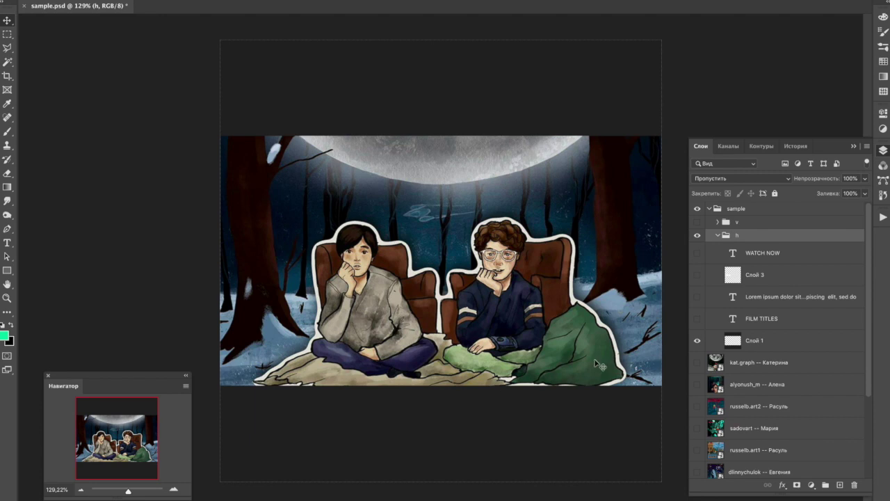
left_click_drag(698, 318, 697, 252)
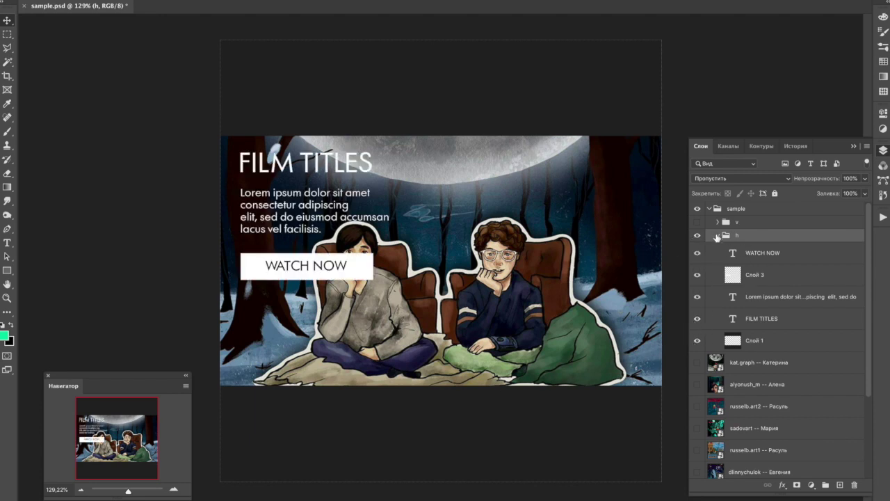
Hide the sample title group and the armchair artwork, and show the artwork with the man and woman in profile.
left_click(717, 235)
left_click(708, 210)
left_click(698, 209)
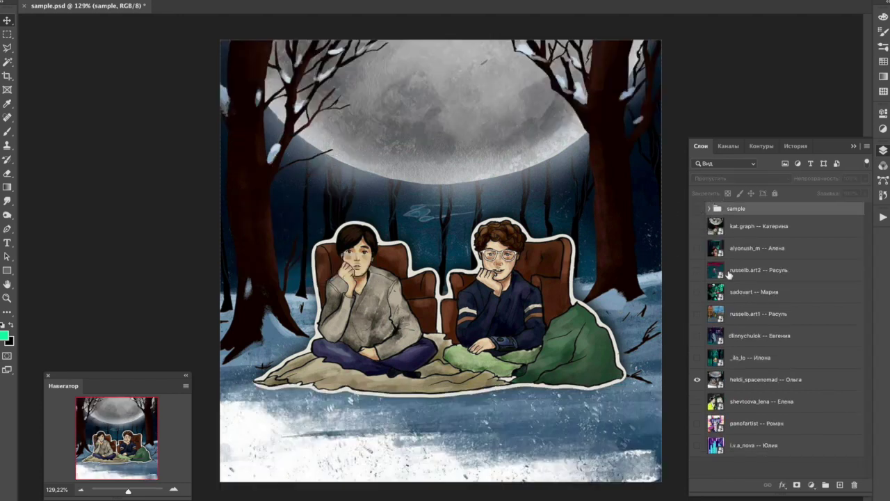
left_click(697, 380)
left_click(698, 402)
left_click(771, 410)
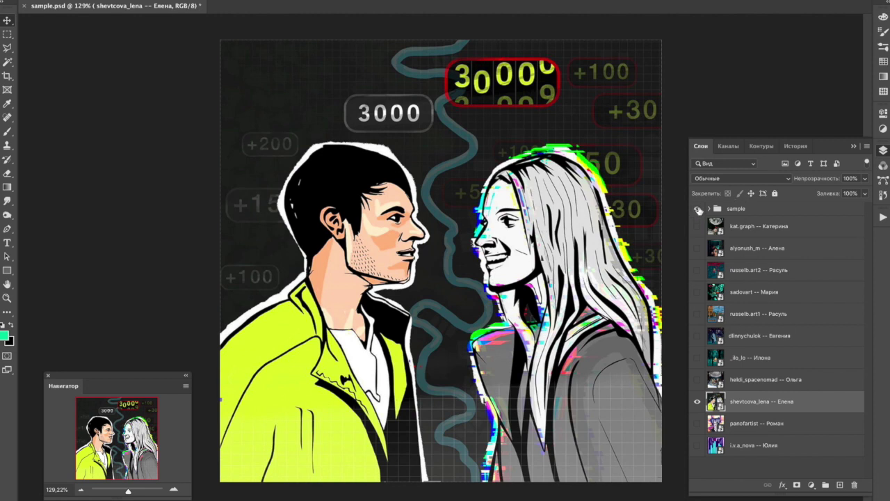
Show the sample title group over the profile artwork and check the horizontal layout, the vertical one, and the horizontal again.
left_click(698, 208)
left_click(708, 208)
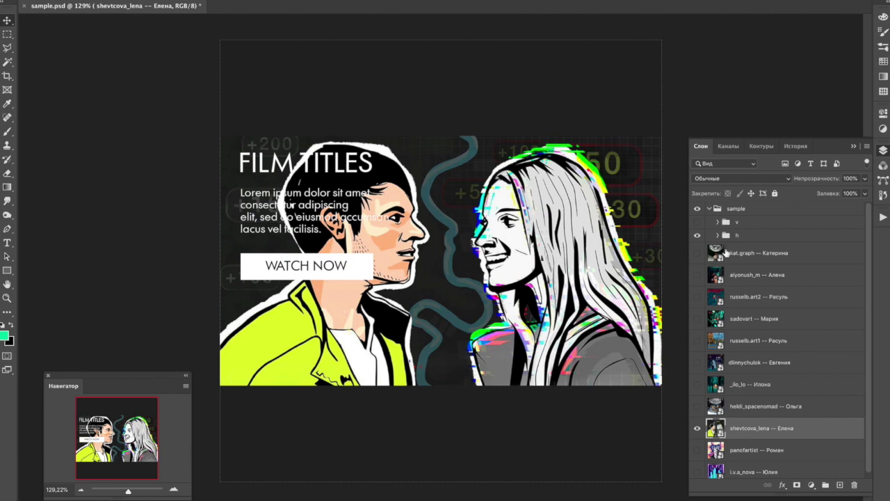
left_click(771, 224)
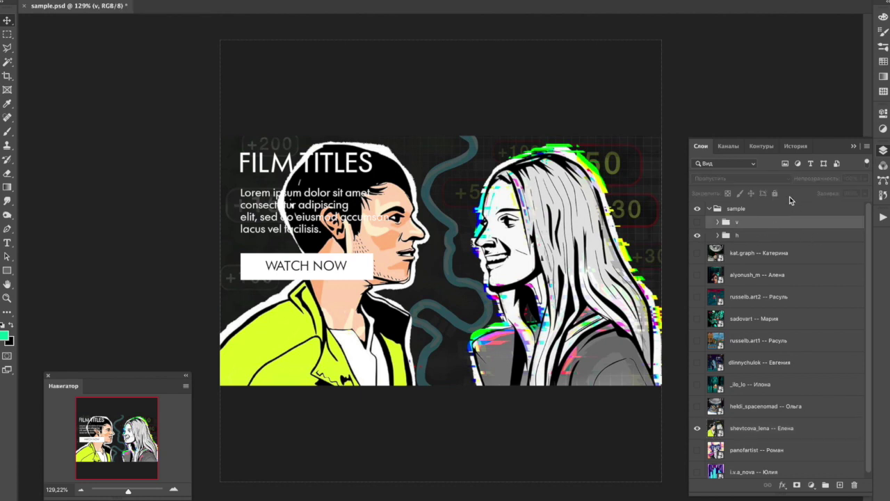
left_click(697, 235)
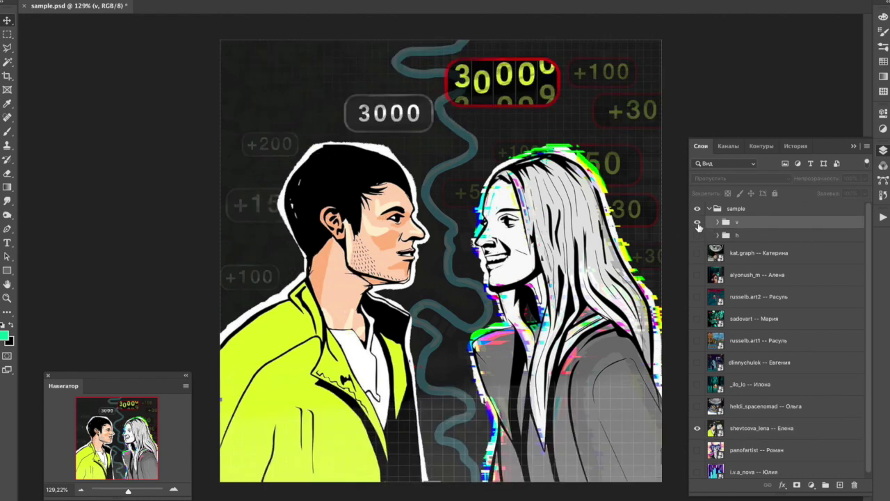
left_click(698, 222)
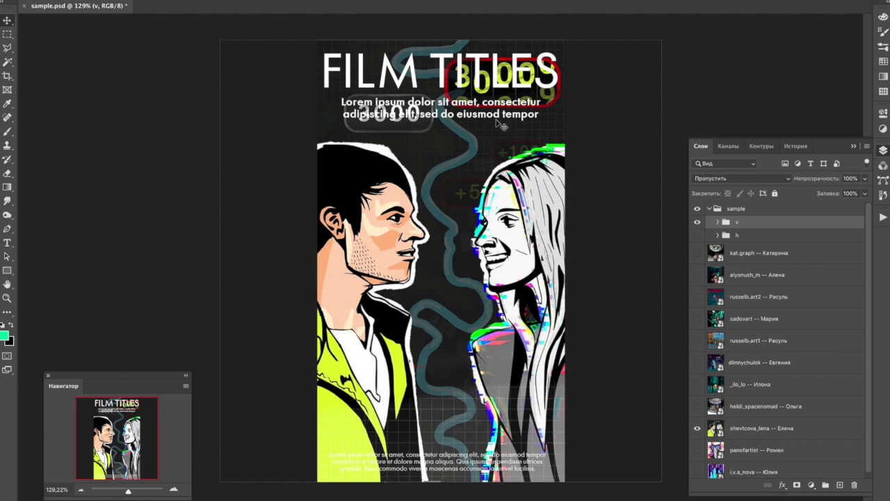
left_click(698, 222)
left_click(697, 236)
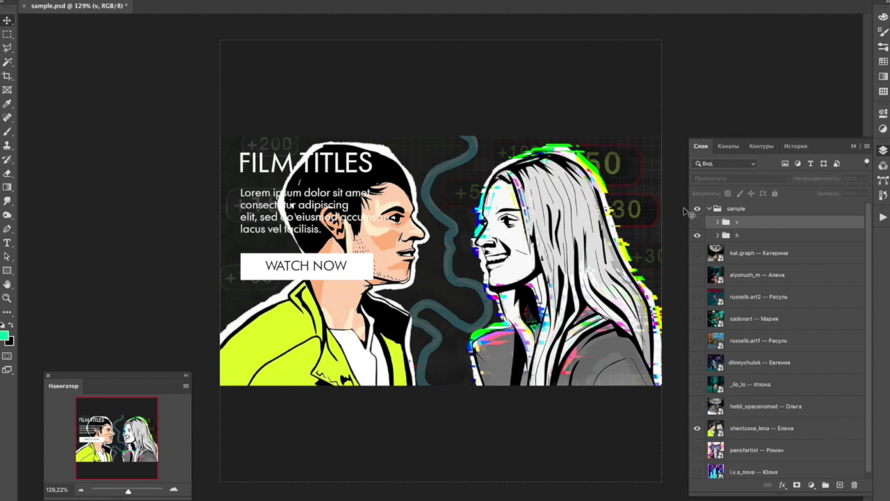
Hide the WATCH NOW button text, its white box and both title texts in the horizontal layout, keeping its frame mask.
left_click(717, 236)
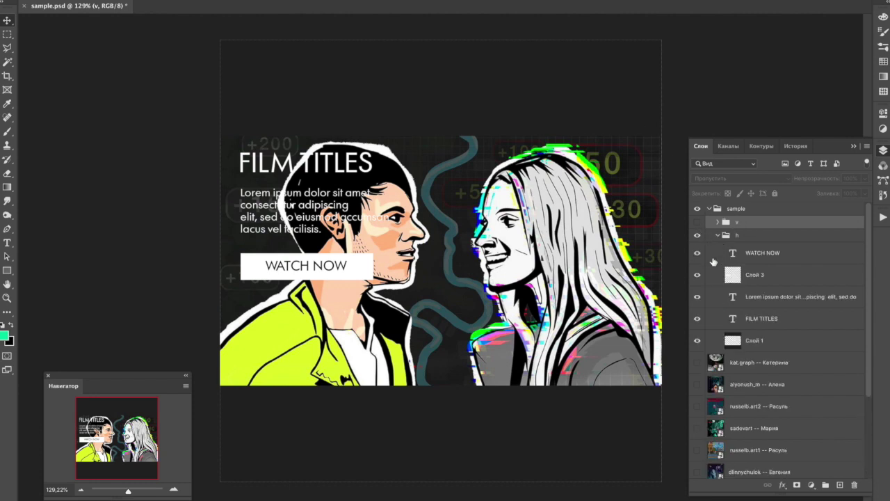
left_click_drag(698, 256, 704, 235)
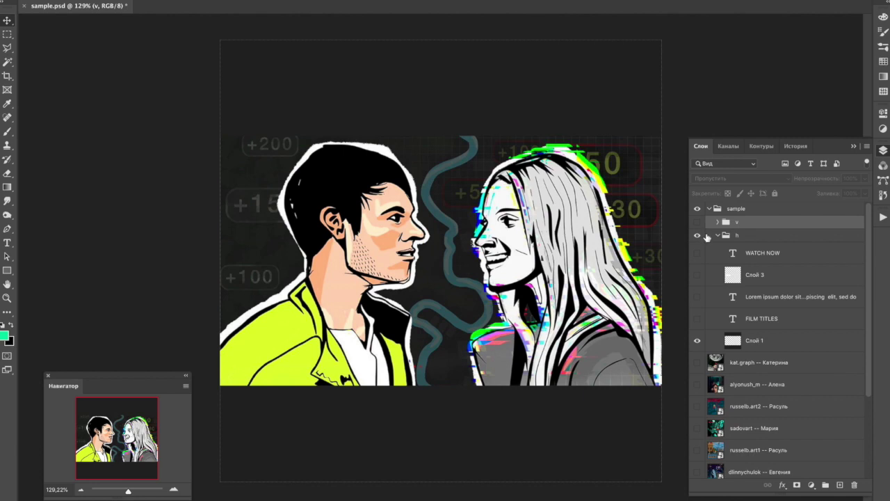
left_click(718, 235)
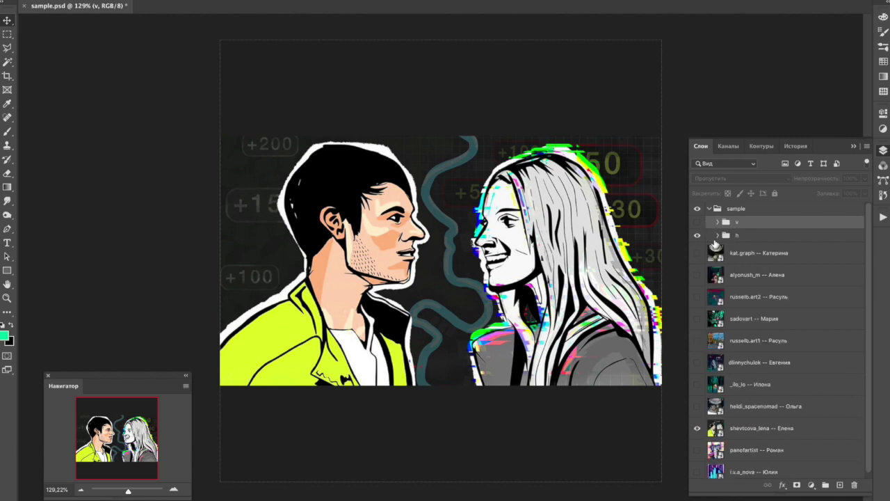
Switch the profile artwork to the vertical layout and hide its FILM TITLES and two Lorem ipsum text layers.
left_click(697, 222)
left_click(698, 235)
left_click(718, 222)
left_click_drag(697, 239, 697, 283)
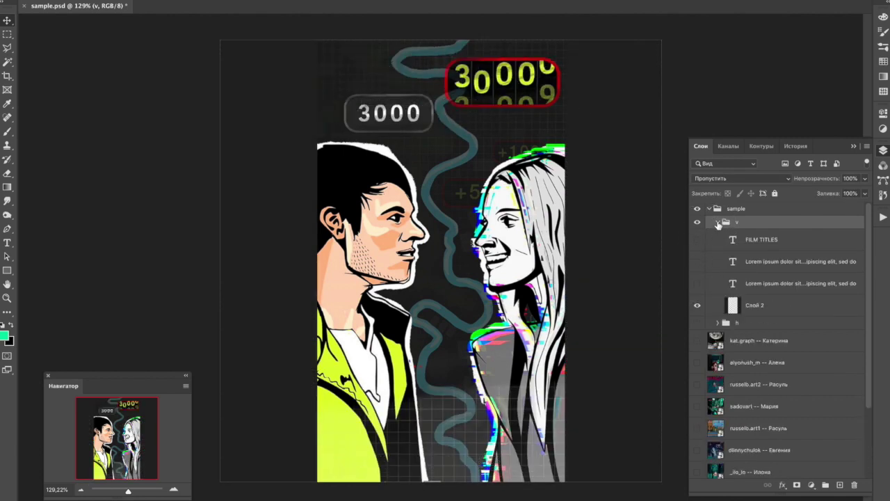
left_click(717, 222)
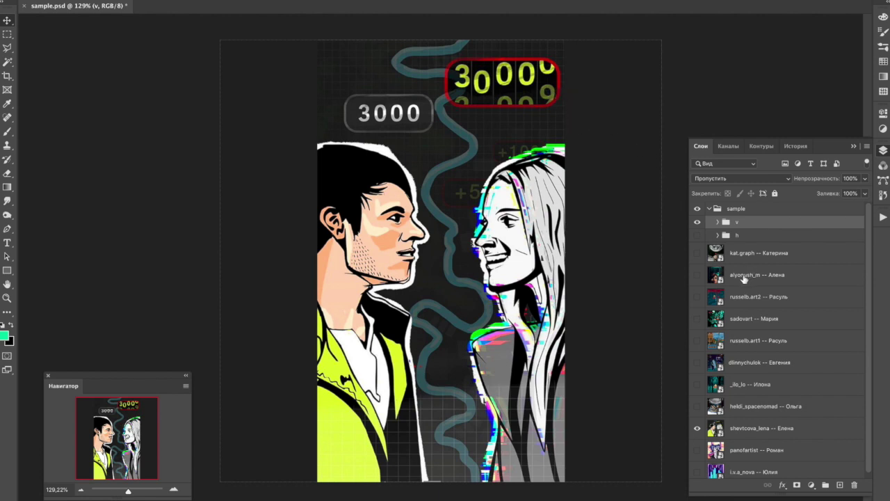
Hide the sample group and the profile artwork, then show and select the LIVE YOUR LYFE poster layer.
left_click(697, 221)
left_click(698, 427)
left_click(697, 450)
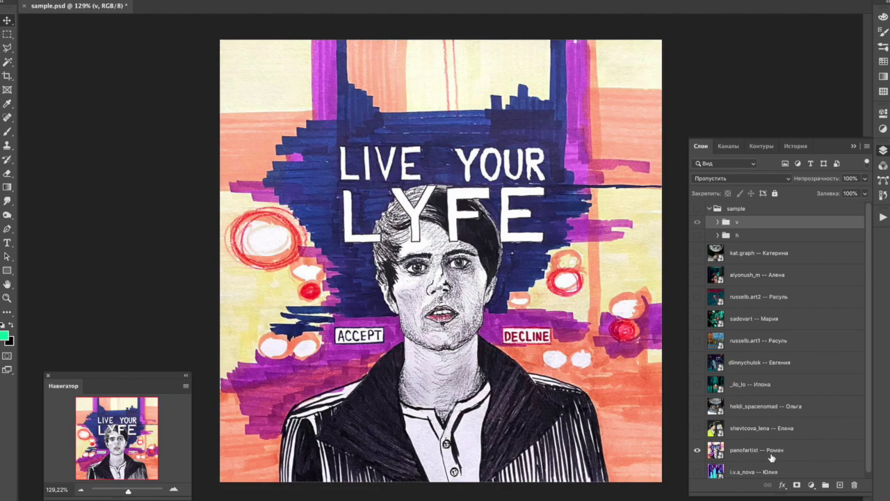
left_click(801, 450)
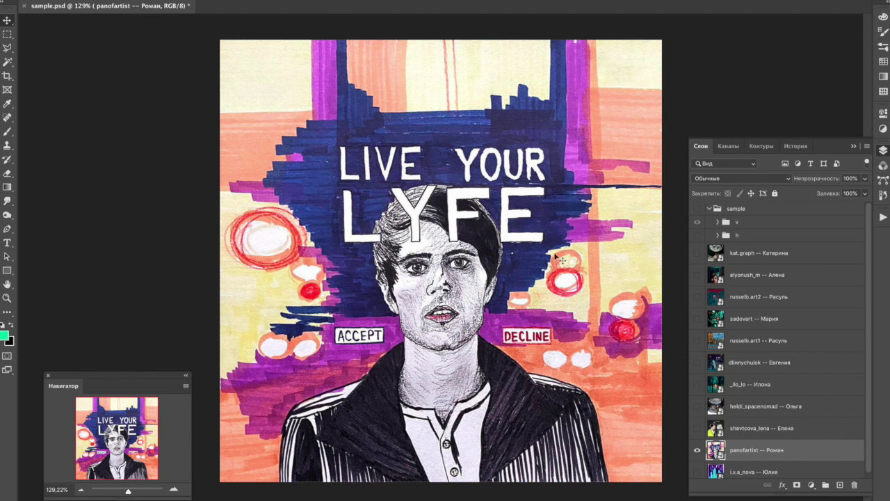
left_click(697, 427)
left_click(697, 427)
Add a layer above the LIVE YOUR LYFE poster, brush green contours around the blue background and the figure, and undo the strokes.
left_click(7, 131)
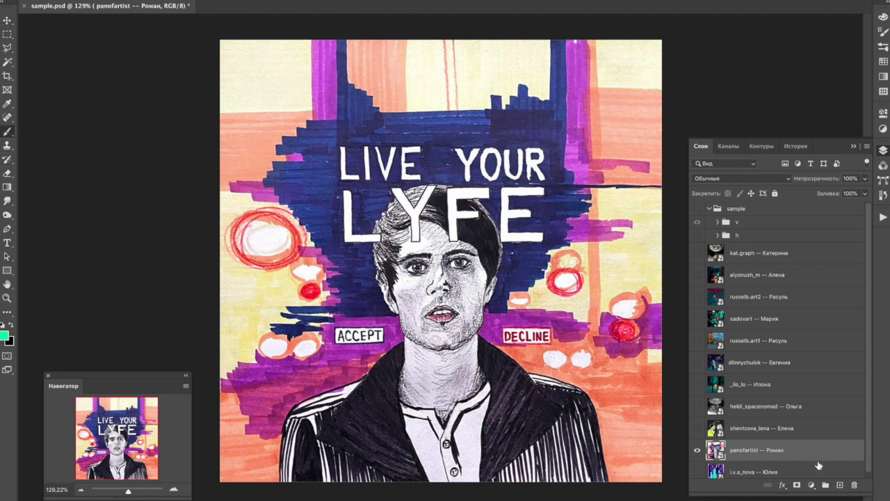
left_click(839, 485)
mouse_move(228, 356)
left_mouse_down()
mouse_move(318, 283)
mouse_move(251, 175)
mouse_move(295, 142)
mouse_move(308, 60)
mouse_move(502, 111)
mouse_move(553, 45)
mouse_move(592, 32)
mouse_move(579, 161)
mouse_move(550, 251)
mouse_move(578, 325)
mouse_move(678, 301)
left_mouse_up()
mouse_move(498, 306)
left_mouse_down()
mouse_move(495, 287)
mouse_move(387, 229)
mouse_move(300, 412)
left_mouse_up()
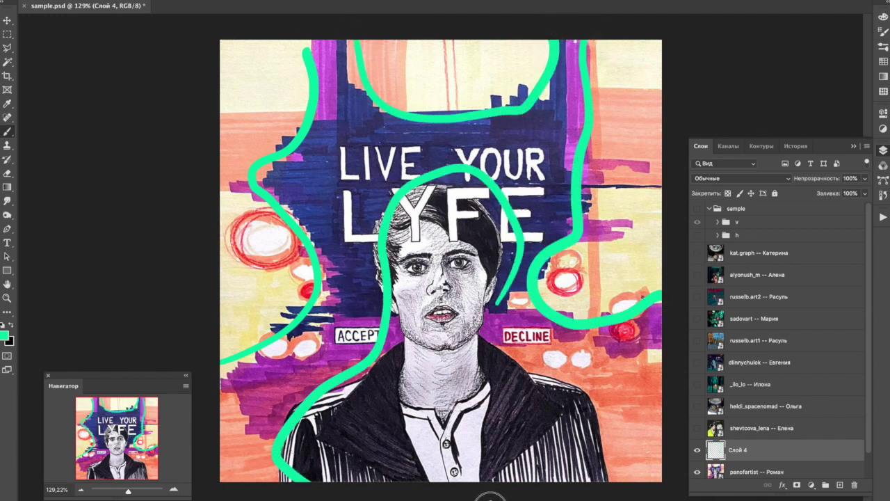
key("ctrl+z")
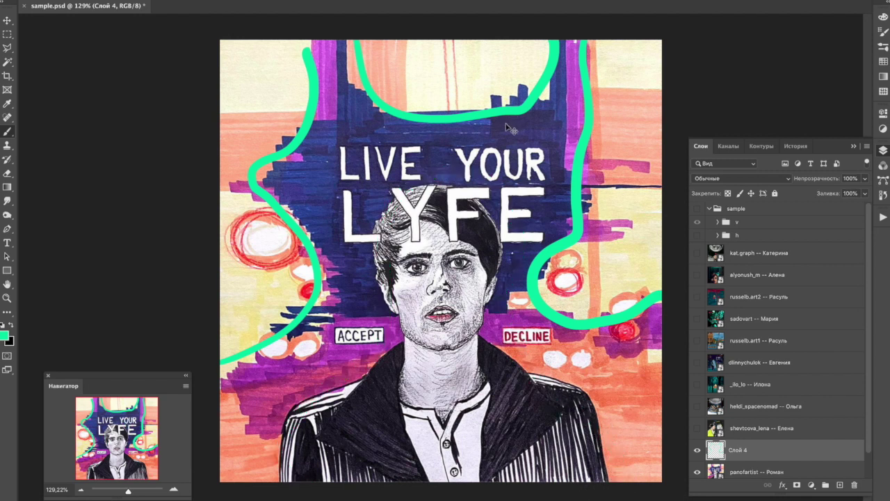
key("ctrl+z")
key("ctrl+z")
key("ctrl+z")
Try brushing green contours beside the figure and around the poster's yellow background areas, undoing every stroke.
mouse_move(428, 179)
left_mouse_down()
mouse_move(356, 248)
mouse_move(380, 323)
mouse_move(352, 363)
mouse_move(315, 382)
mouse_move(250, 452)
mouse_move(248, 487)
left_mouse_up()
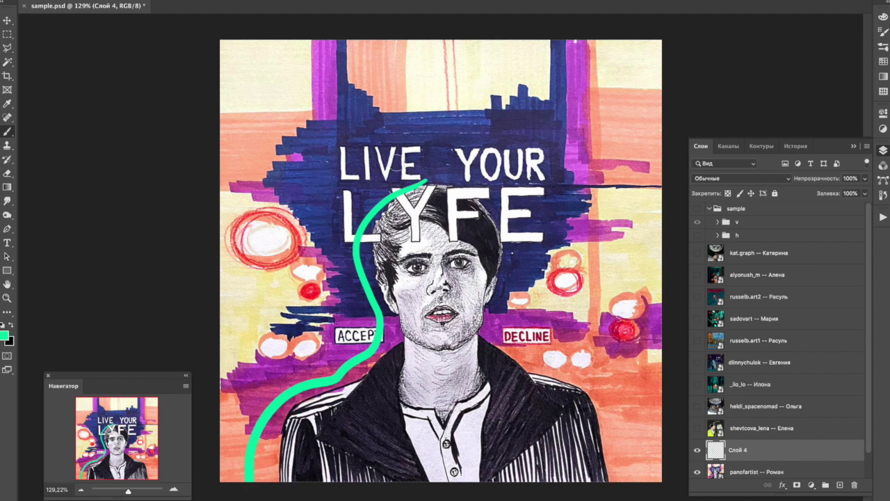
key("ctrl+z")
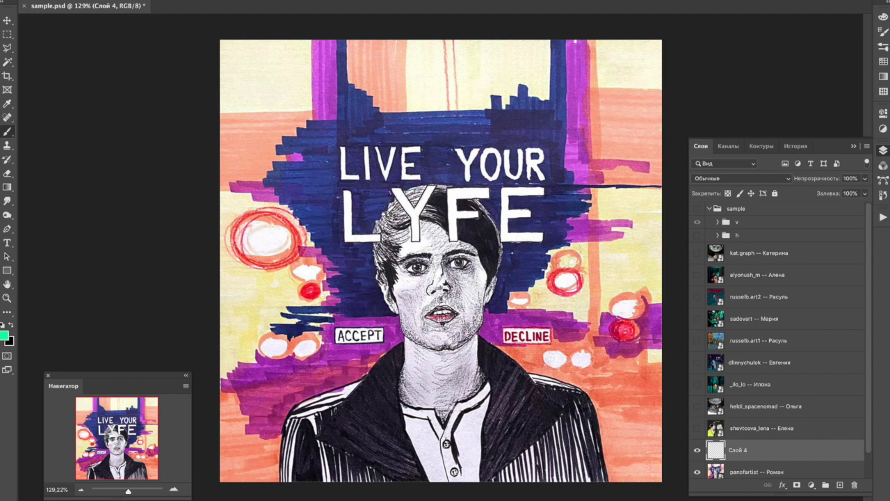
left_click_drag(666, 185, 661, 203)
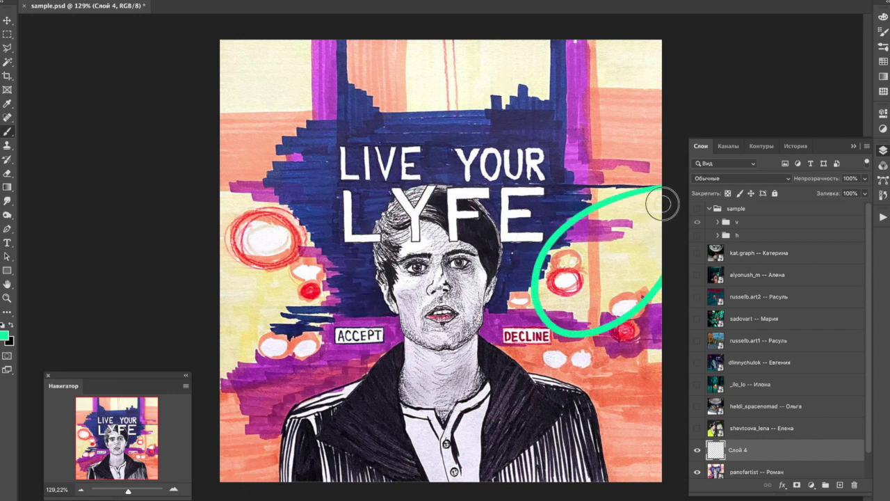
left_click_drag(624, 44, 661, 171)
mouse_move(363, 42)
left_mouse_down()
mouse_move(528, 57)
mouse_move(529, 126)
mouse_move(486, 199)
mouse_move(567, 143)
left_mouse_up()
key("ctrl+z")
key("ctrl+z")
key("ctrl+z")
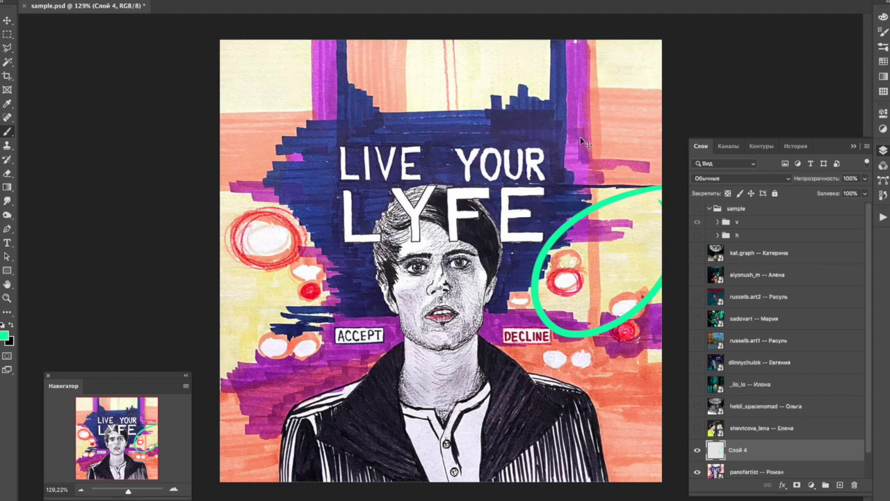
key("ctrl+z")
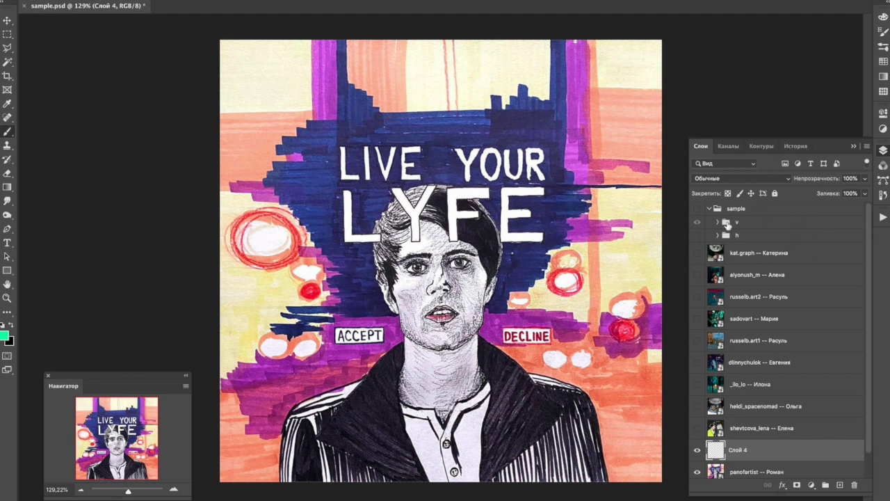
Show the sample group over the LIVE YOUR LYFE poster and compare its cropping in the vertical and horizontal formats.
left_click(698, 209)
left_click(759, 212)
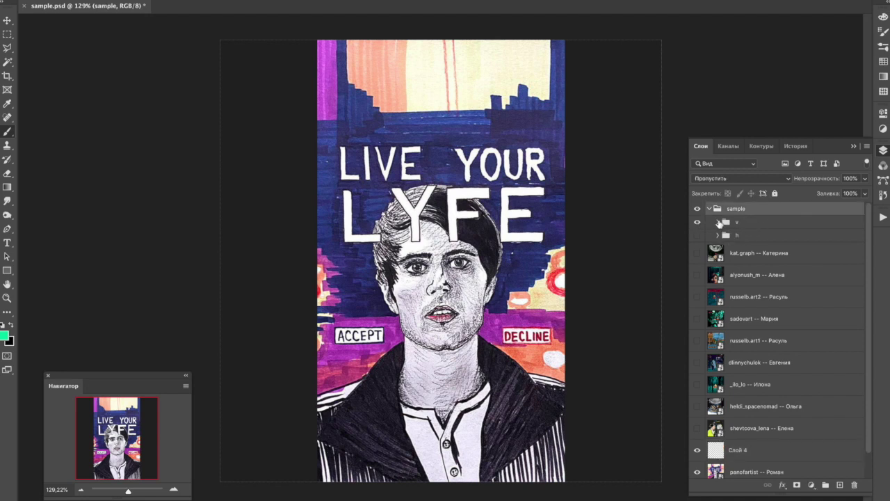
left_click(7, 23)
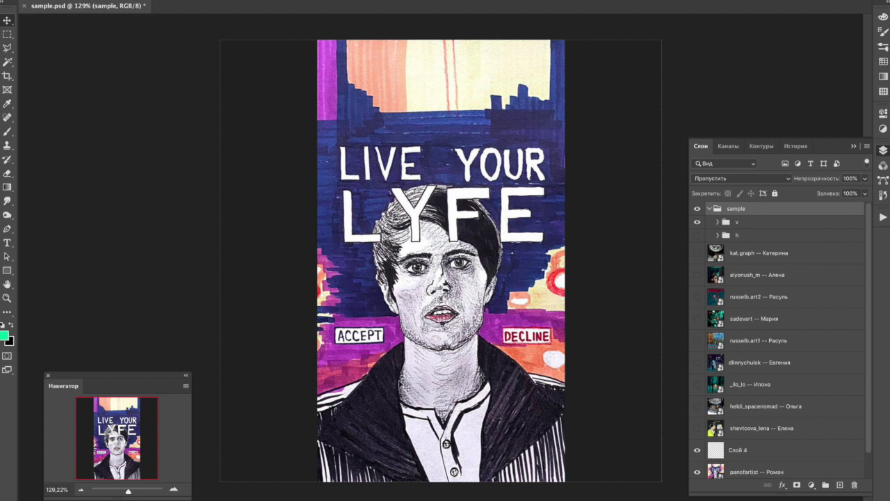
left_click(713, 226)
left_click(696, 235)
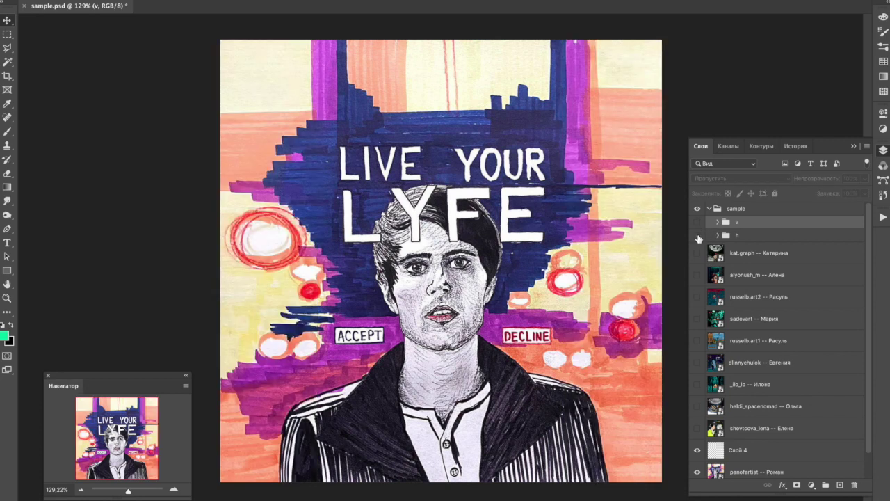
left_click(697, 222)
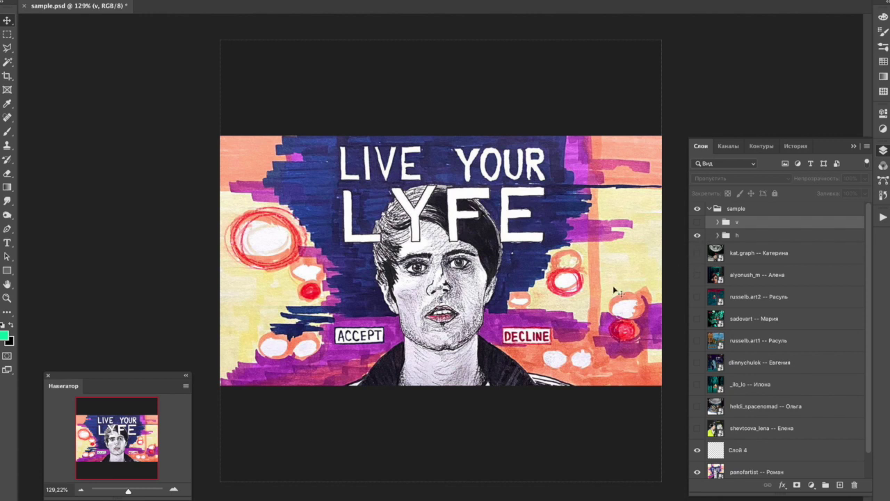
left_click(697, 222)
left_click(697, 235)
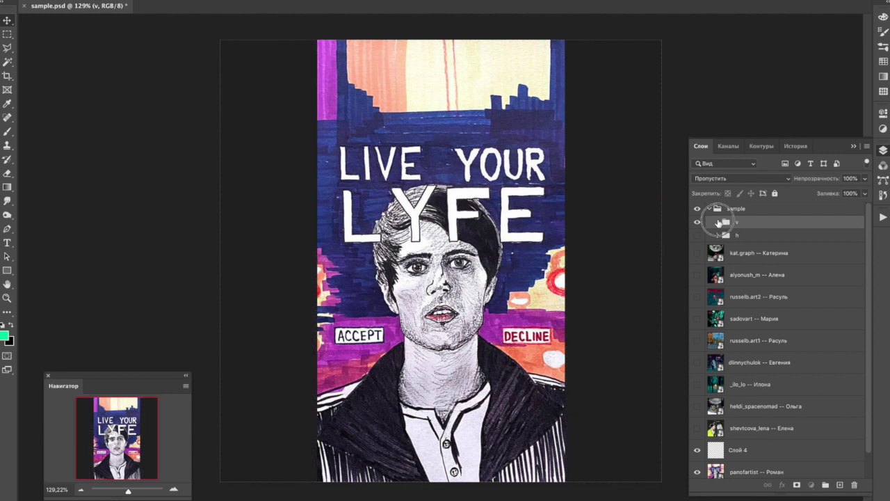
Show the FILM TITLES and both Lorem ipsum text layers of the vertical layout over the LIVE YOUR LYFE poster.
left_click(718, 222)
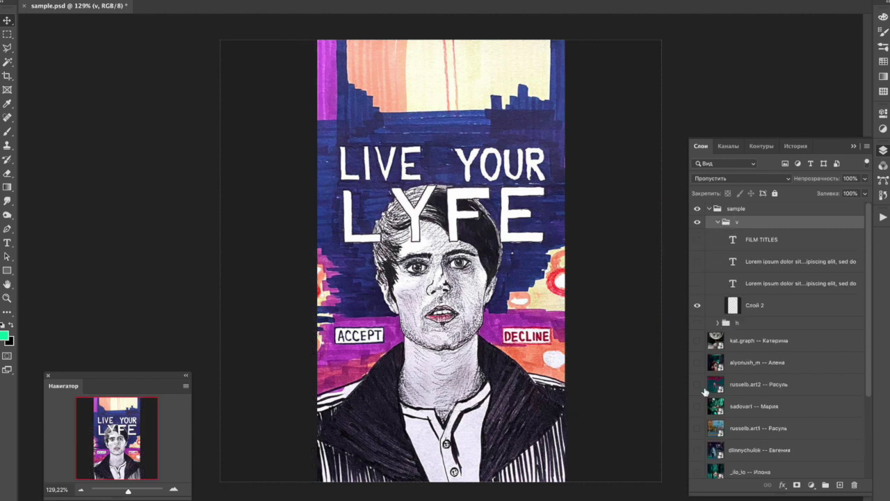
left_click_drag(697, 239, 697, 283)
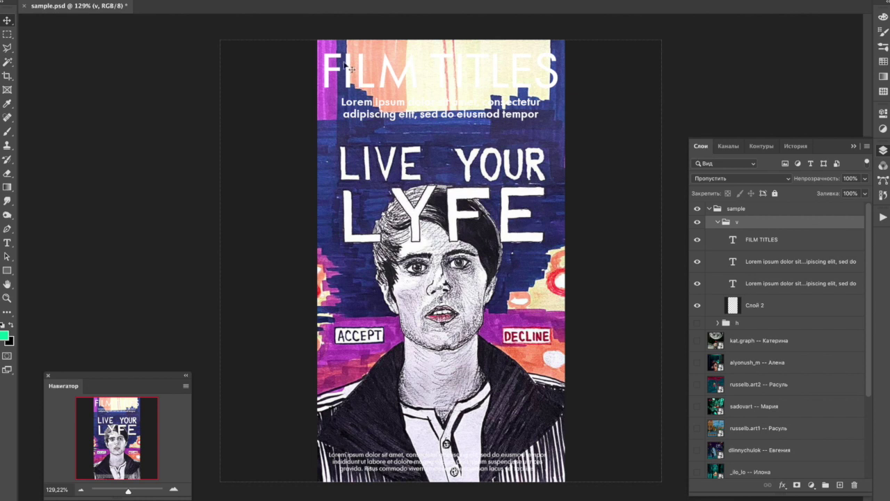
left_click(717, 221)
Switch the poster to the horizontal layout and show its title texts, WATCH NOW label and white button box.
left_click(698, 235, "alt")
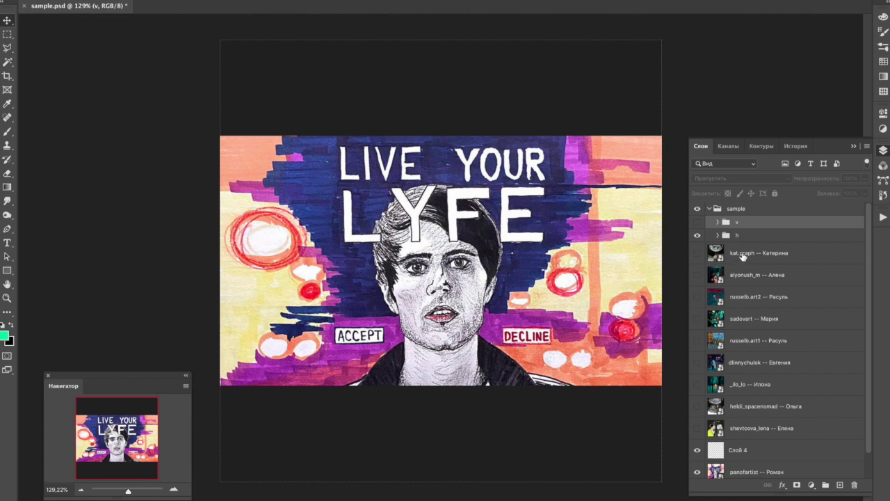
left_click(716, 236)
left_click_drag(697, 252, 698, 340)
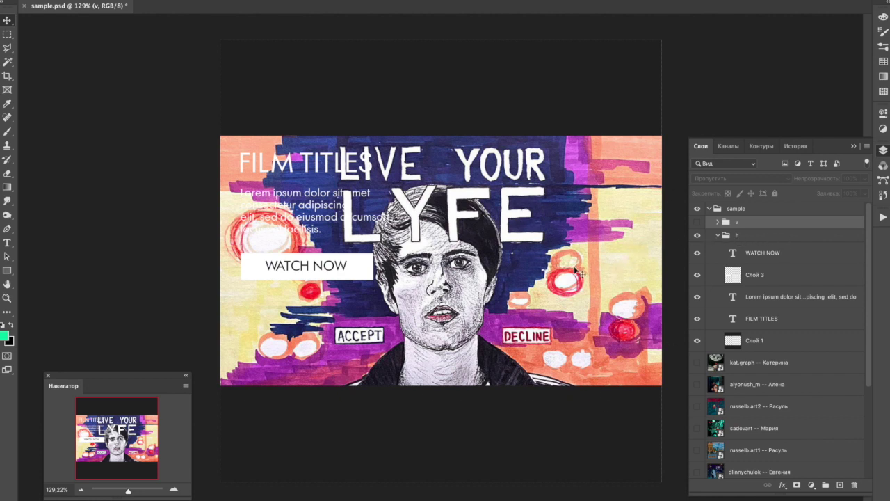
Compare the LIVE YOUR LYFE poster in the vertical title layout and back in the horizontal one.
left_click(718, 235)
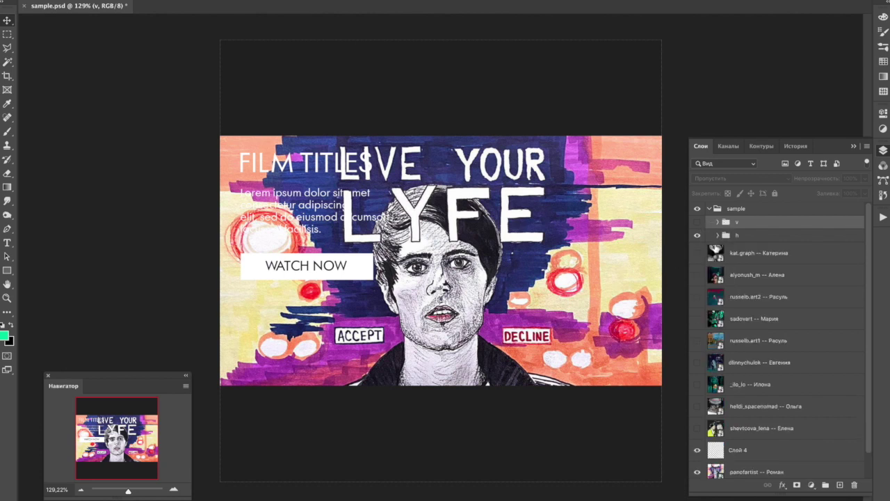
left_click_drag(697, 235, 697, 222)
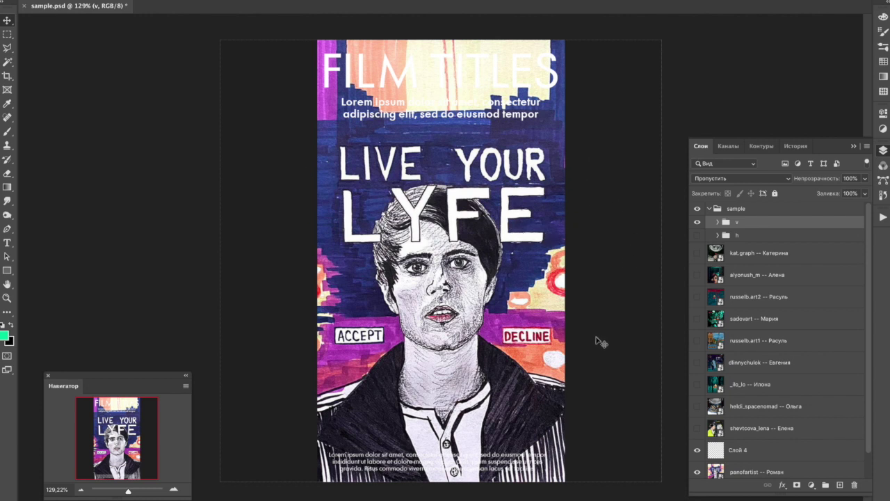
left_click(697, 222)
left_click(697, 236)
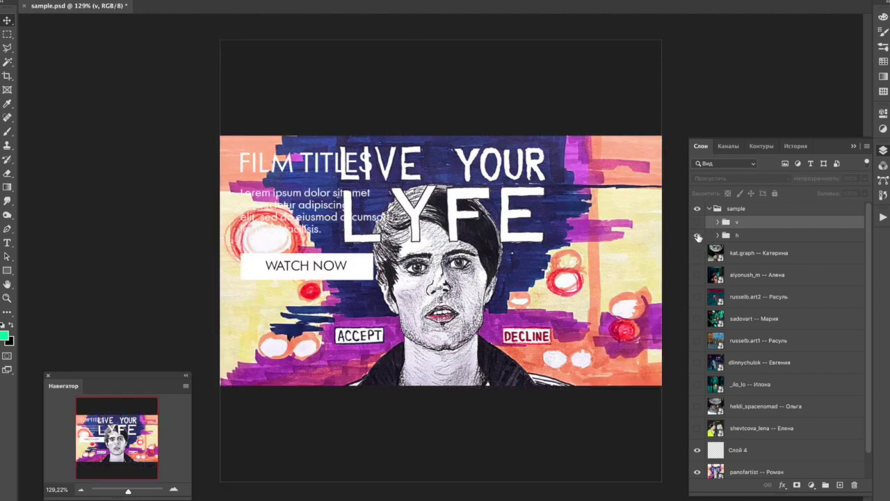
Hide the horizontal layout's texts and button box, and turn off the collapsed sample group.
left_click(717, 236)
left_click_drag(697, 253, 705, 327)
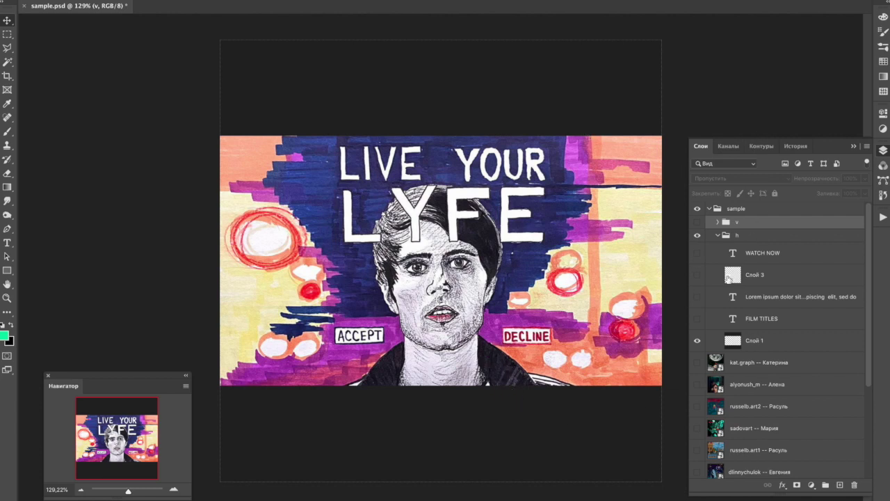
left_click(710, 208)
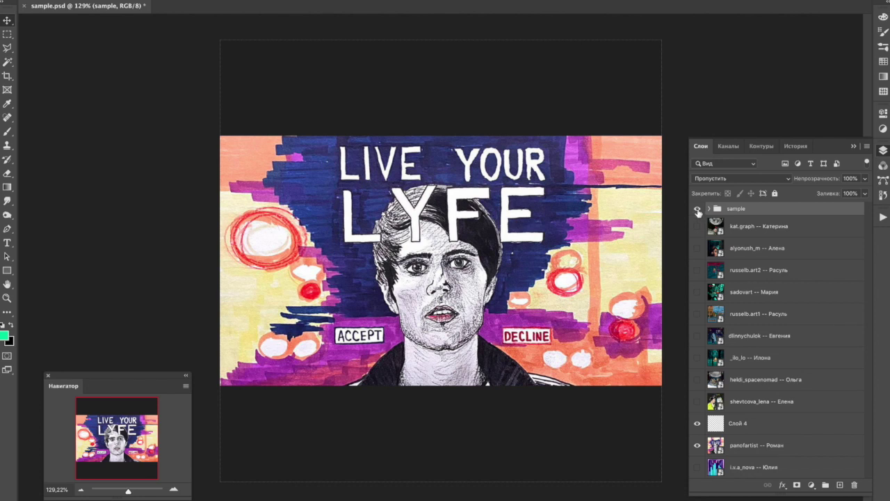
left_click(697, 208)
Delete the temporary layer Слой 4 and swap the LIVE YOUR LYFE poster for the neon columns poster.
left_click(739, 422)
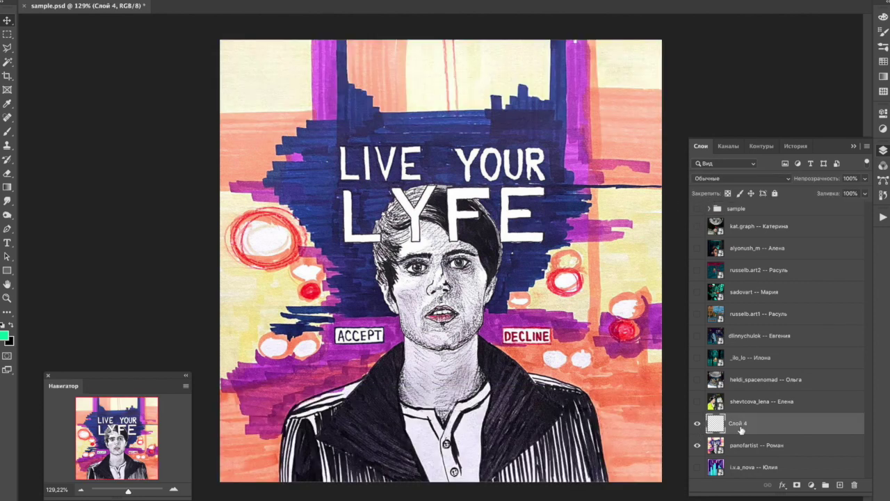
key("Delete")
left_click(697, 423)
left_click(697, 445)
left_click(763, 449)
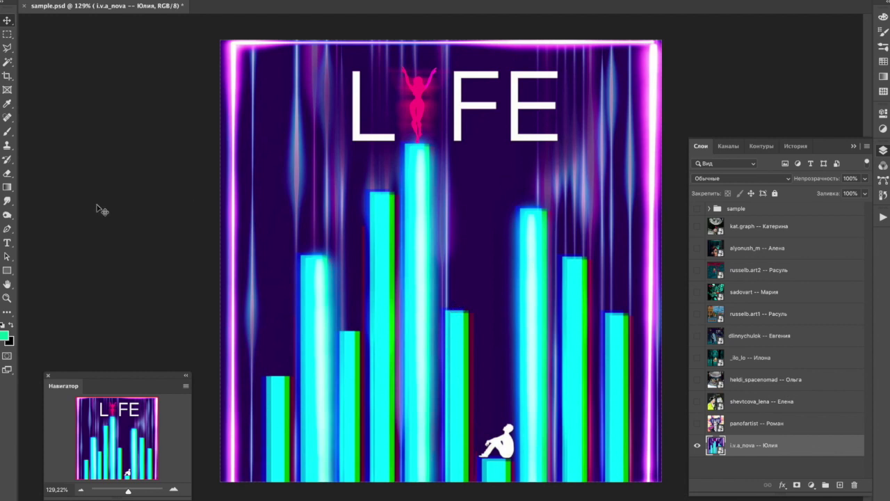
On a new layer, brush over the letters L, F and E with dark purple sampled from the poster's background.
left_click(841, 485)
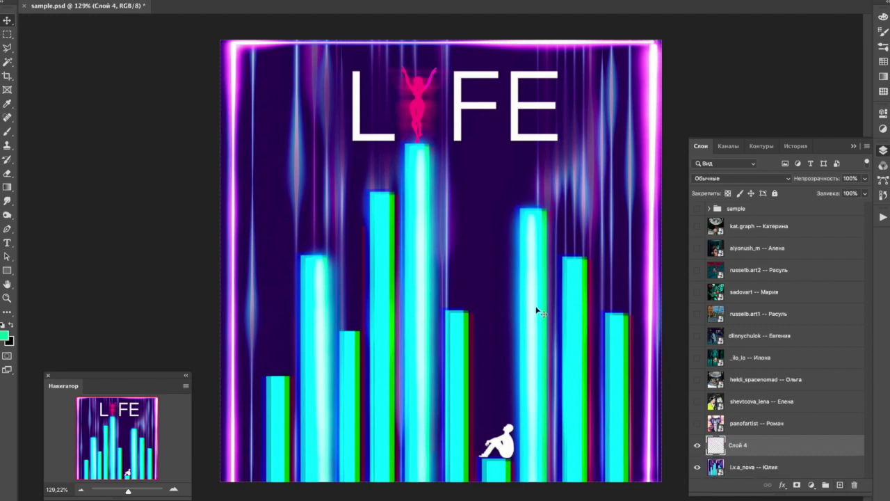
left_click(7, 131)
right_click(96, 17)
left_click_drag(94, 23, 87, 26)
left_click(230, 16)
left_click(379, 112, "alt")
mouse_move(350, 99)
left_mouse_down()
mouse_move(356, 160)
mouse_move(394, 129)
left_mouse_up()
mouse_move(456, 65)
left_mouse_down()
mouse_move(459, 131)
mouse_move(463, 98)
mouse_move(470, 130)
mouse_move(482, 113)
mouse_move(514, 120)
mouse_move(523, 72)
mouse_move(542, 73)
mouse_move(533, 77)
mouse_move(543, 126)
mouse_move(552, 75)
mouse_move(550, 139)
mouse_move(535, 50)
mouse_move(523, 60)
mouse_move(565, 143)
left_mouse_up()
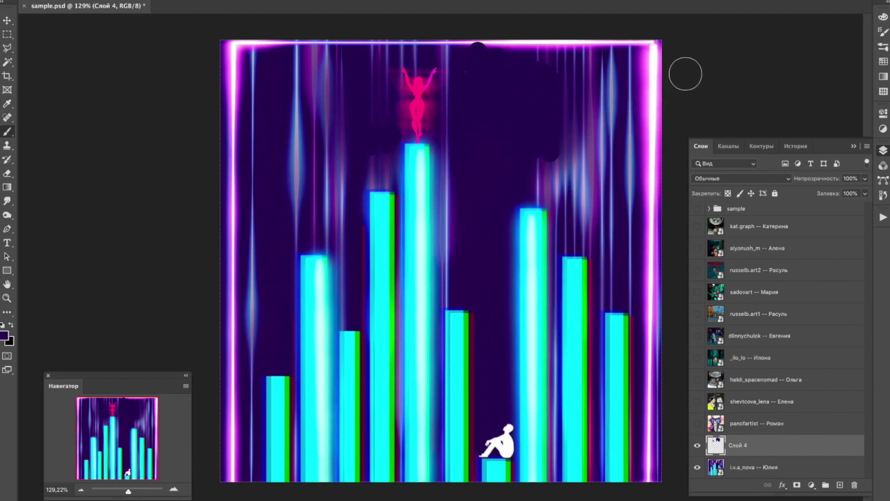
left_click(9, 21)
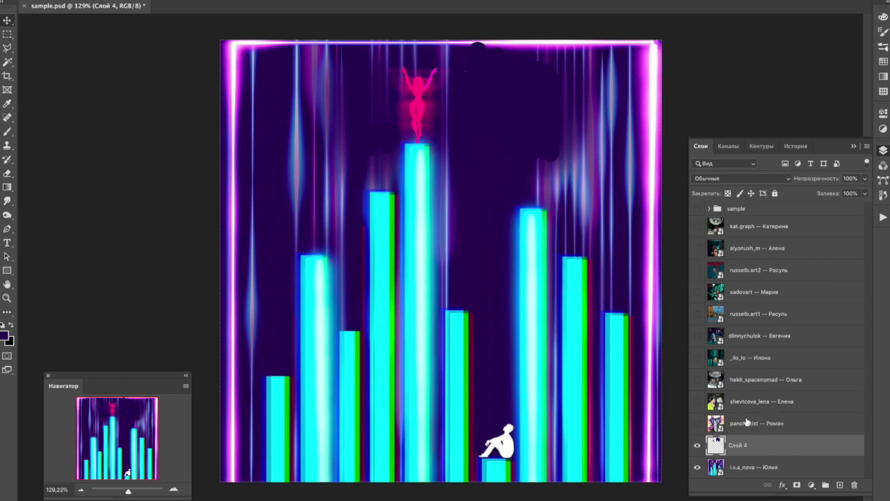
key("Delete")
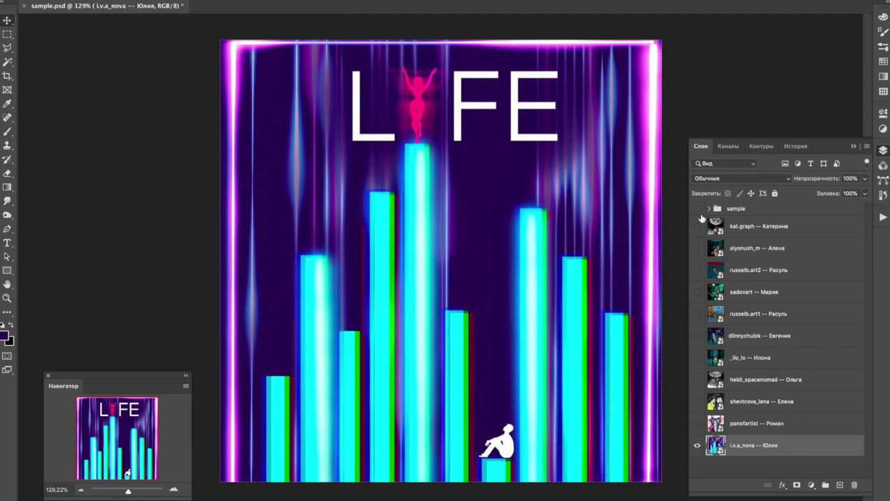
key("ctrl+z")
Show the sample group over the neon columns poster in horizontal format and expand the group.
left_click(697, 209)
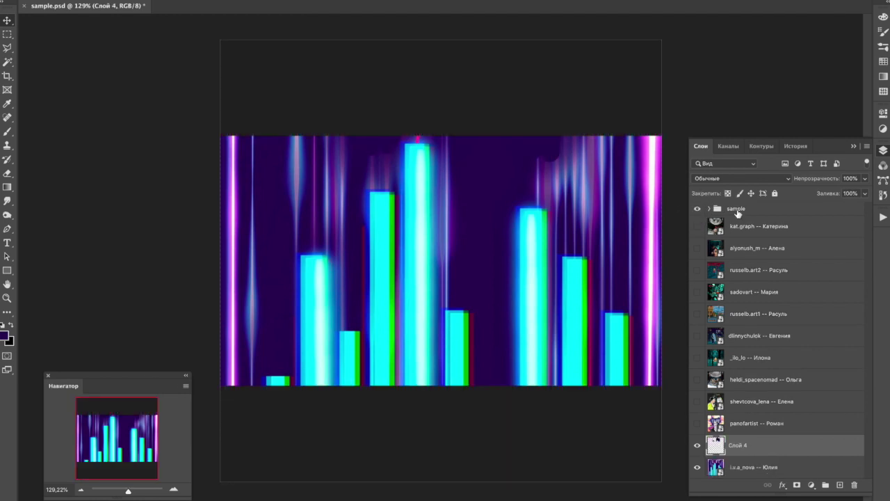
left_click(737, 212)
left_click(709, 209)
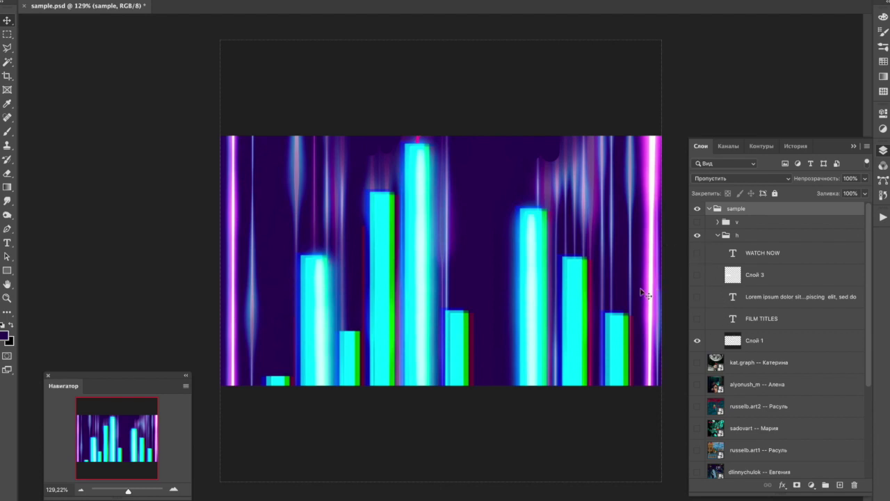
Switch the neon columns poster to the vertical layout and hide its FILM TITLES text.
left_click(699, 234)
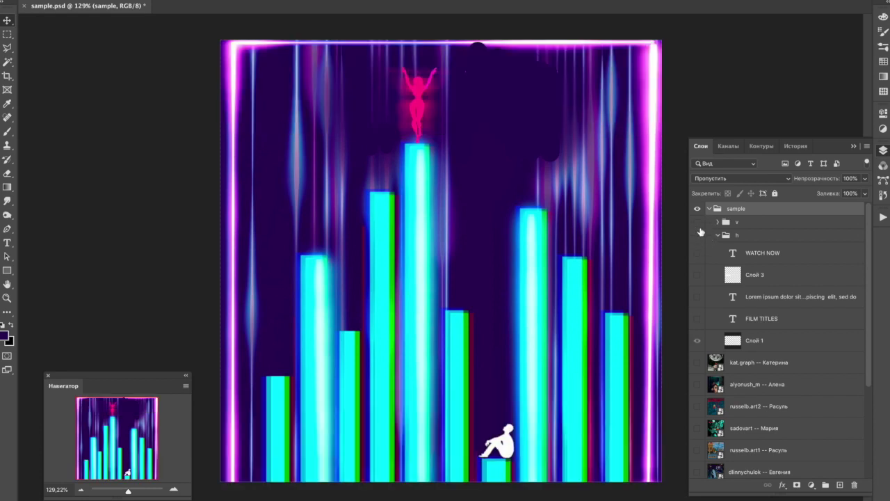
left_click(698, 221)
left_click(742, 222)
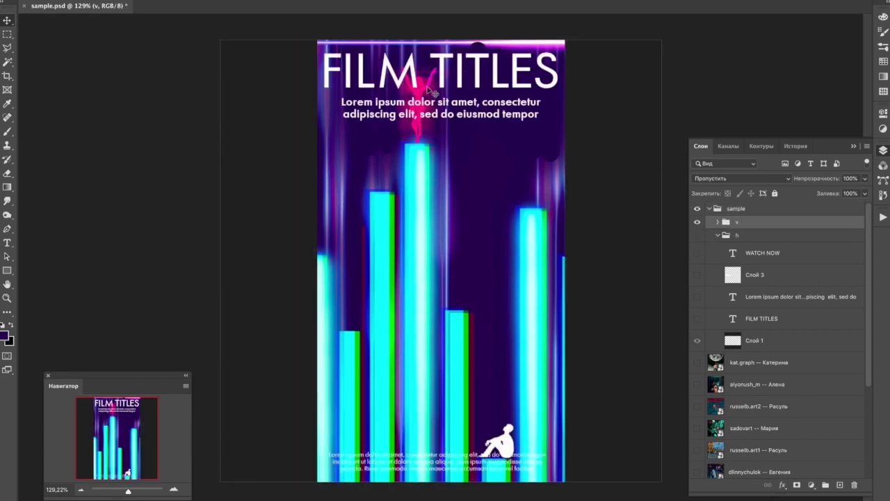
left_click(718, 221)
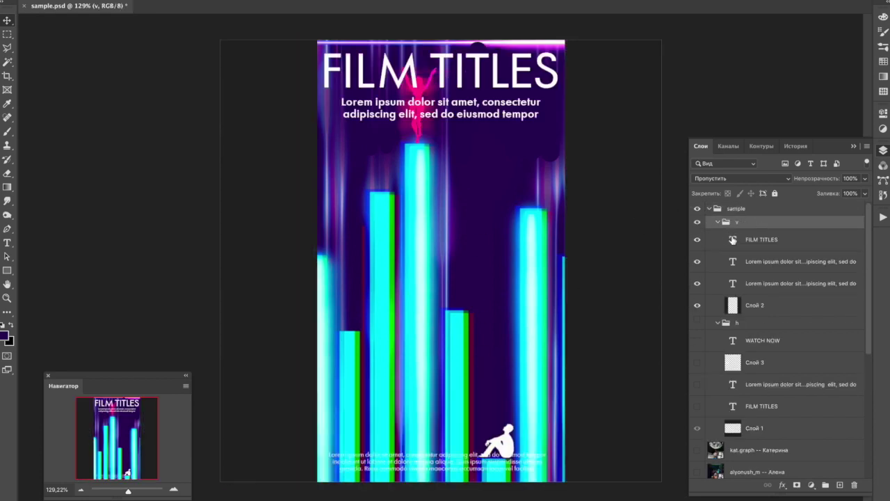
left_click(698, 239)
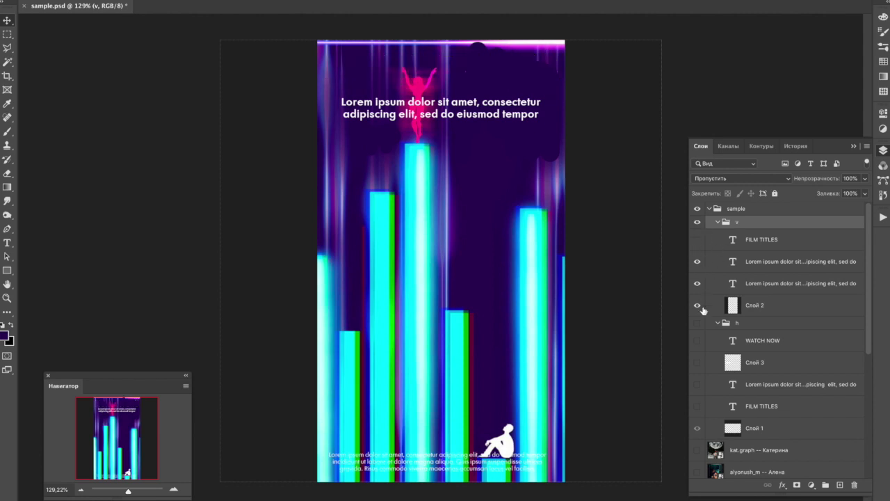
Hide and remove the paint-over layer Слой 4 from above the neon columns poster.
scroll(716, 447, "down", 5)
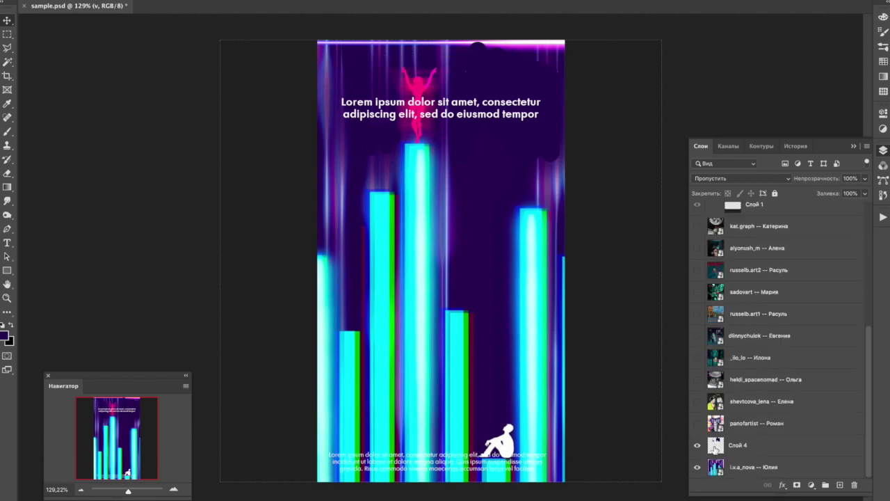
left_click(698, 447)
left_click(741, 449)
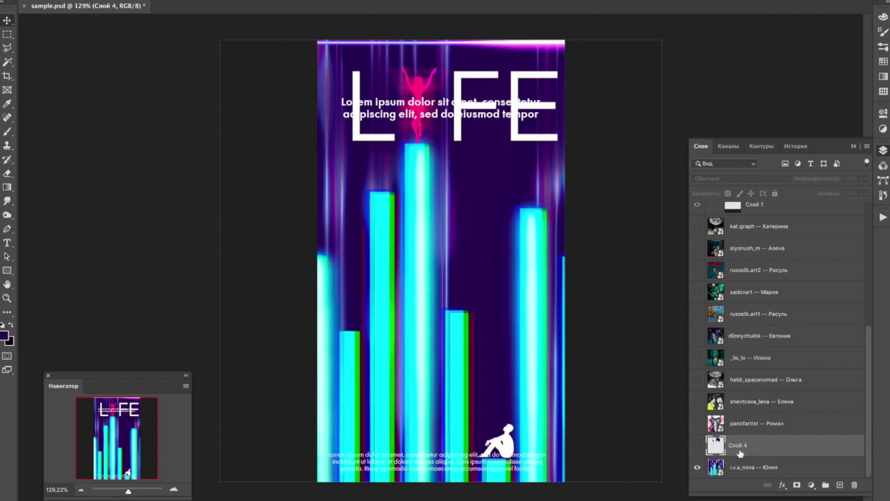
key("ctrl+e")
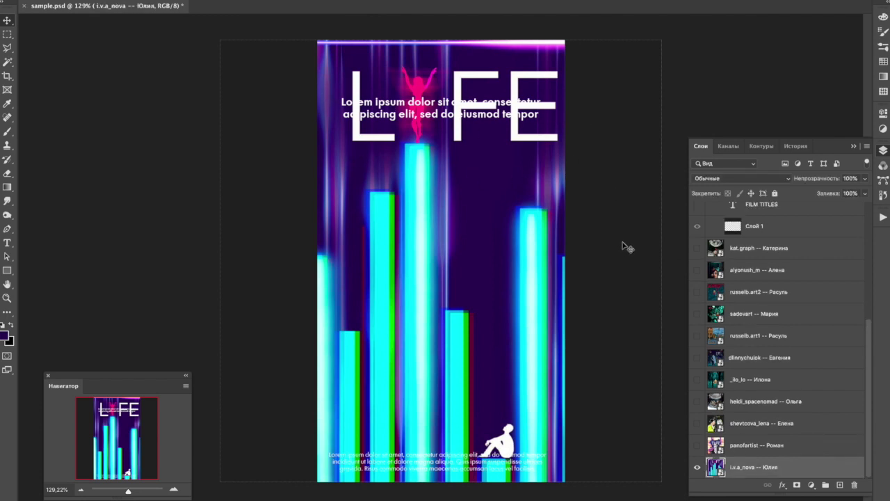
Turn the vertical layout's FILM TITLES text back on, collapse the v and h groups and hide the v group.
scroll(796, 315, "up", 5)
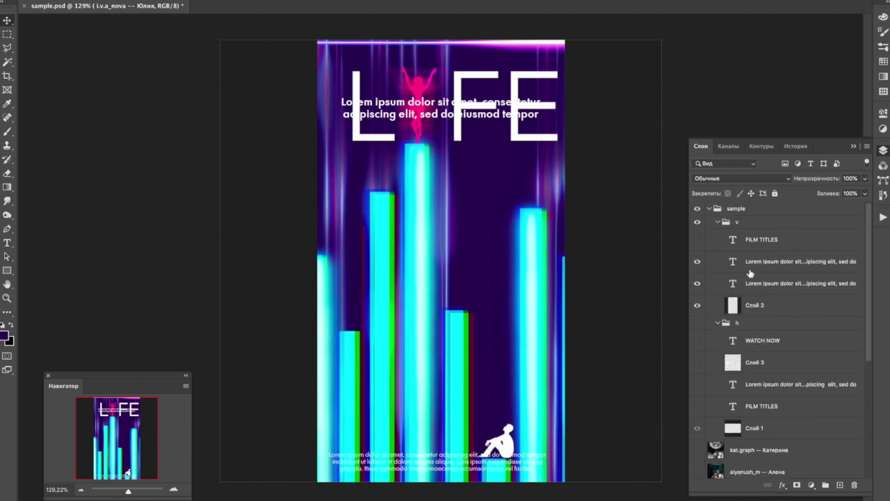
left_click(698, 239)
left_click(718, 222)
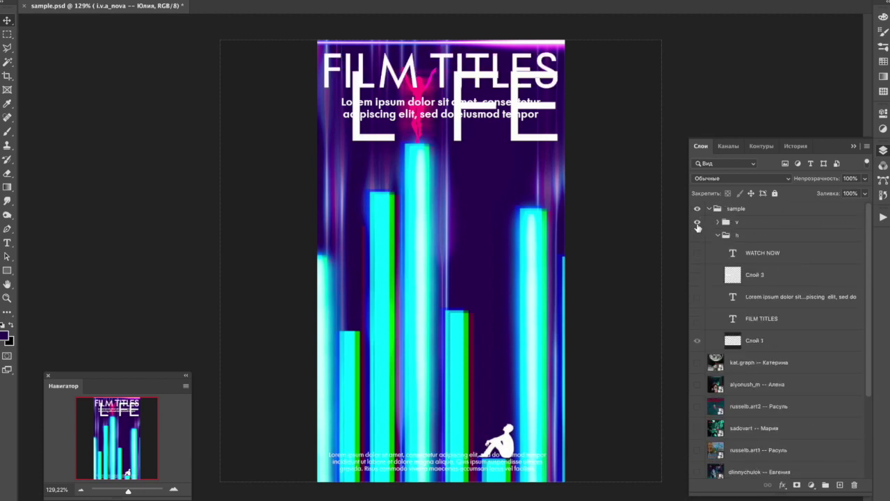
left_click(718, 235)
left_click(697, 222)
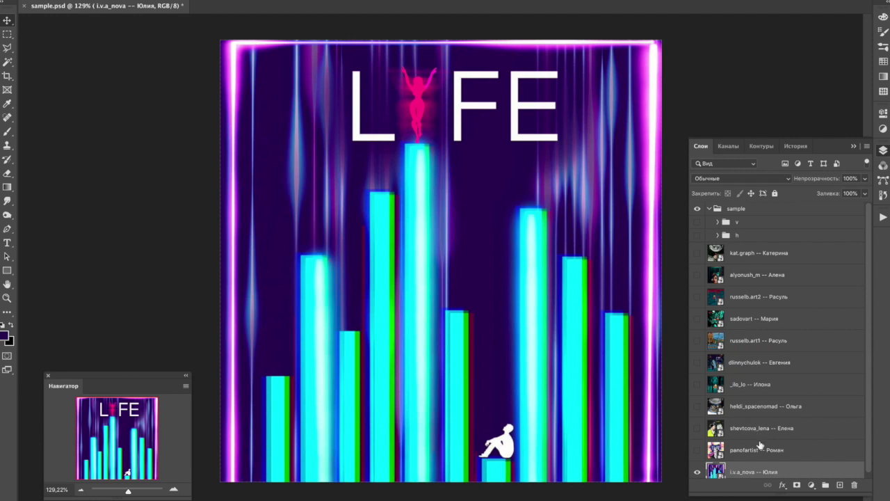
scroll(760, 360, "down", 1)
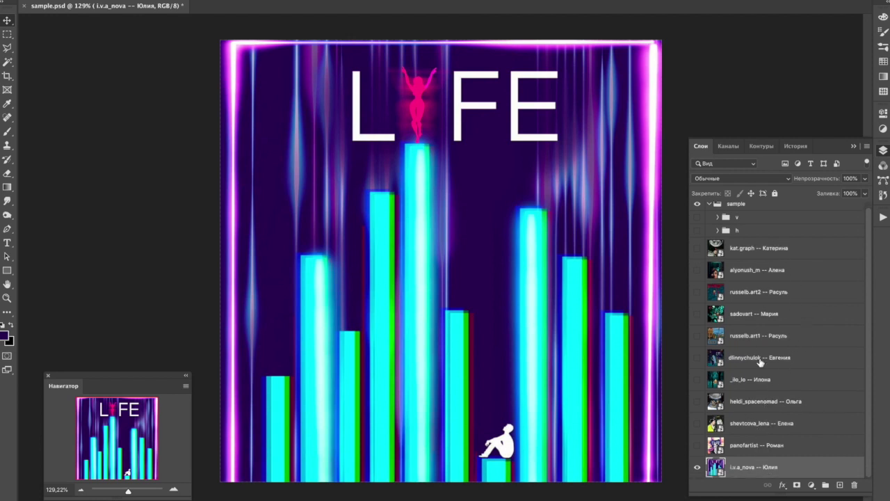